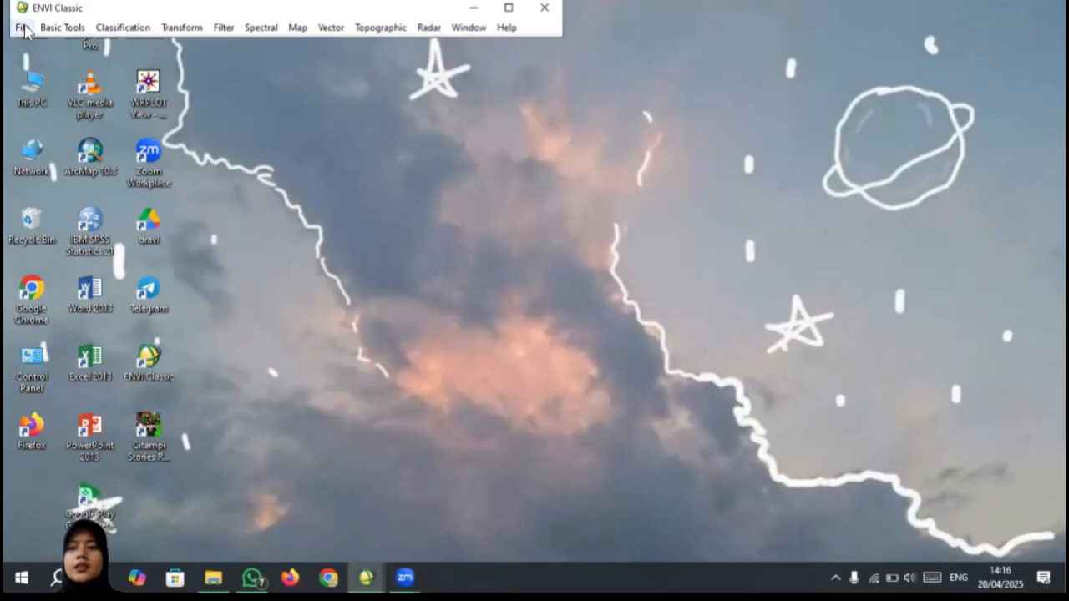
Step: Open the image 20240719_031225_94_2455_3B_AnalyticMS_8b_clip from PENGOLAHAN CITRA DIGITAL > PSScene on the progres tugas (E:) drive
{"action": "left_click", "coordinate": [23, 27]}
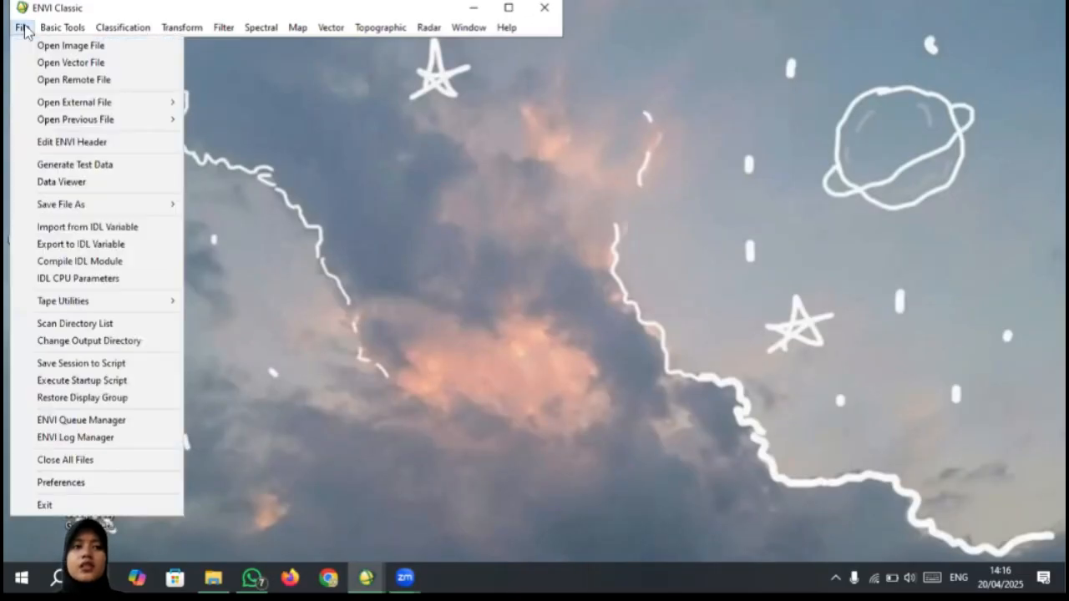
{"action": "mouse_move", "coordinate": [43, 30]}
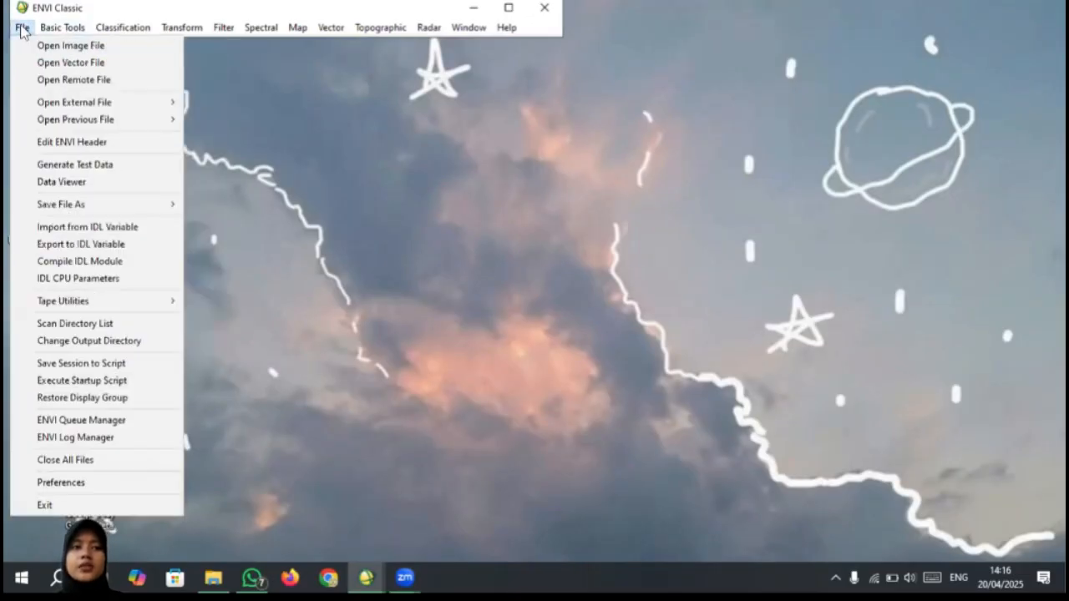
{"action": "left_click", "coordinate": [25, 48]}
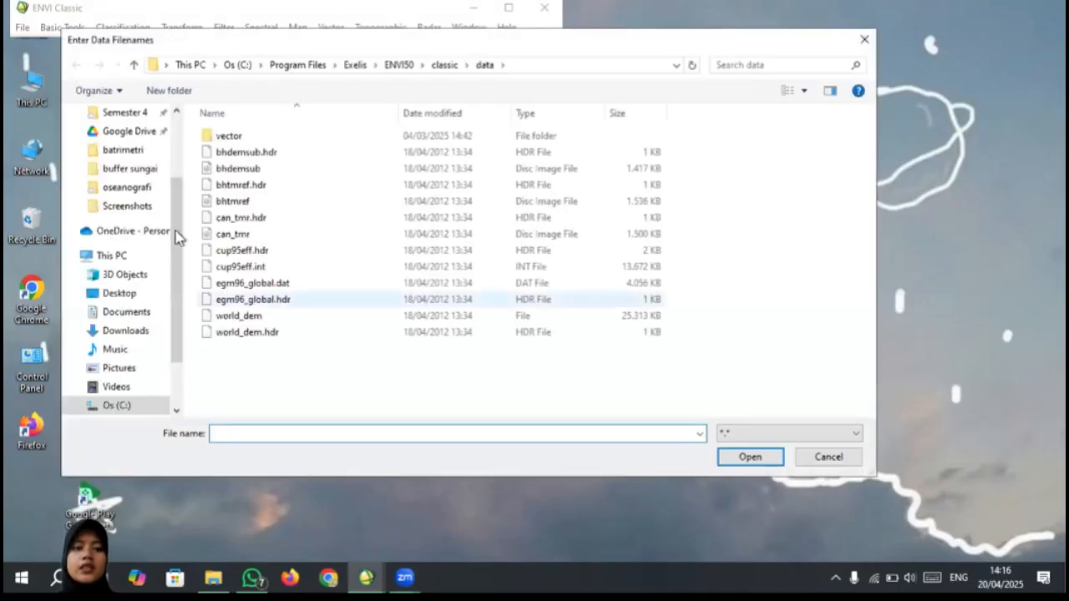
{"action": "scroll", "coordinate": [177, 238], "scroll_direction": "down", "scroll_amount": 2}
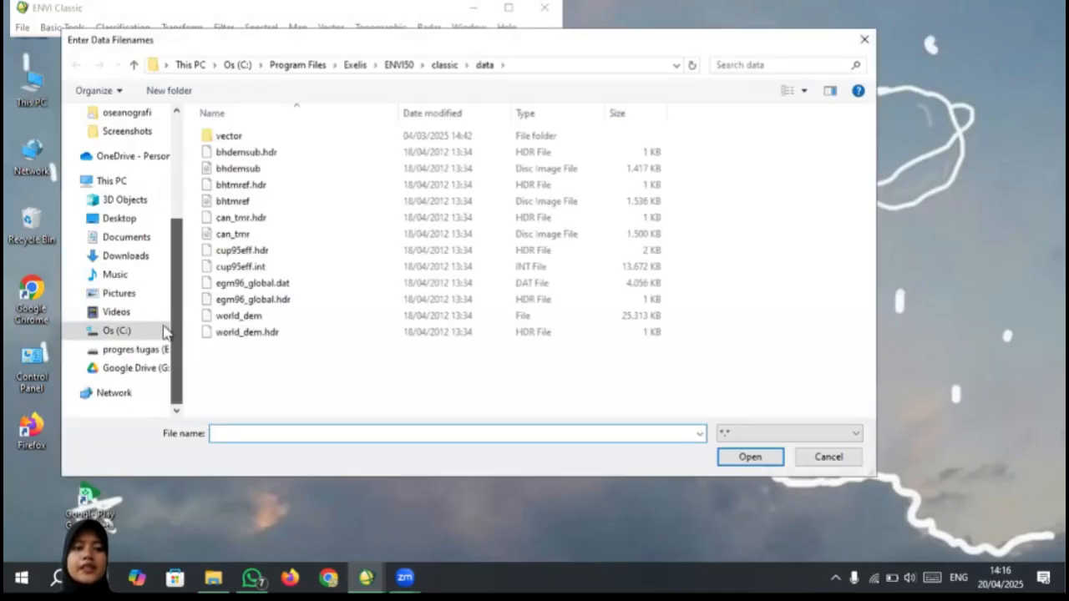
{"action": "left_click", "coordinate": [131, 355]}
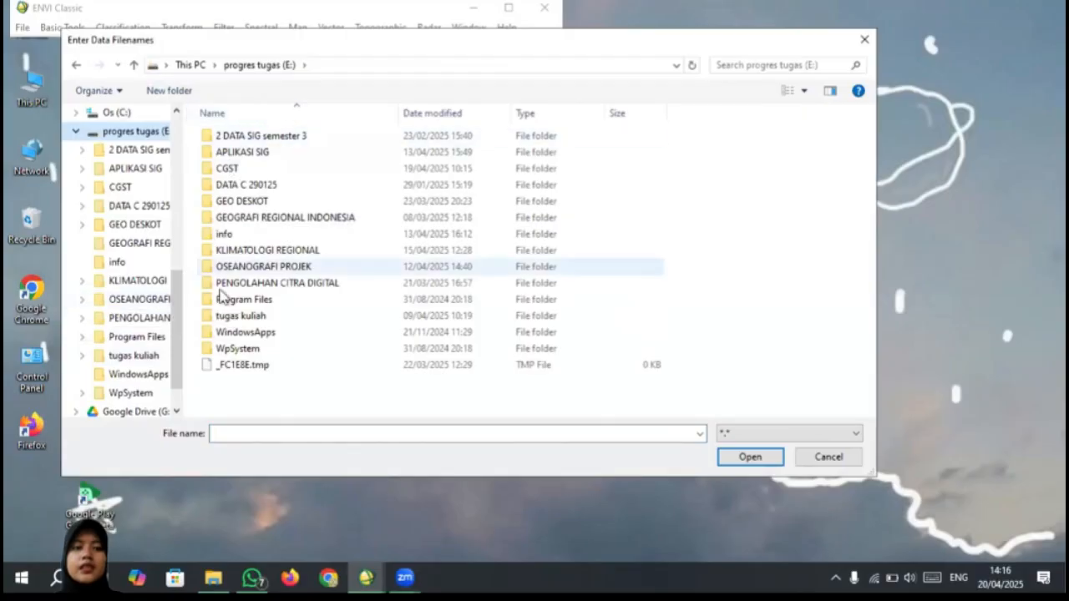
{"action": "double_click", "coordinate": [246, 286]}
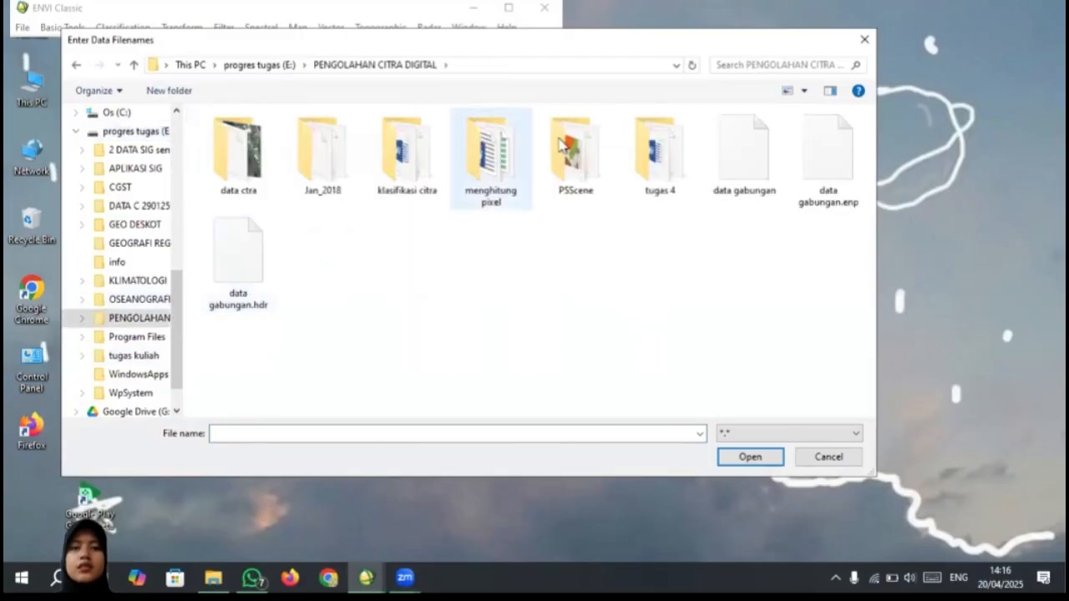
{"action": "double_click", "coordinate": [575, 173]}
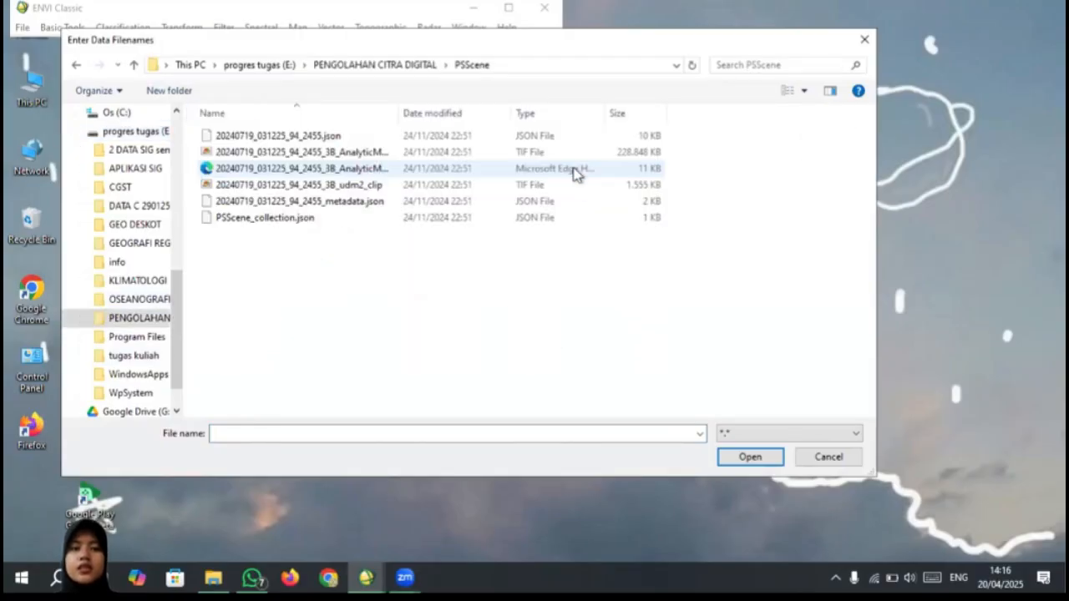
{"action": "left_click", "coordinate": [511, 158]}
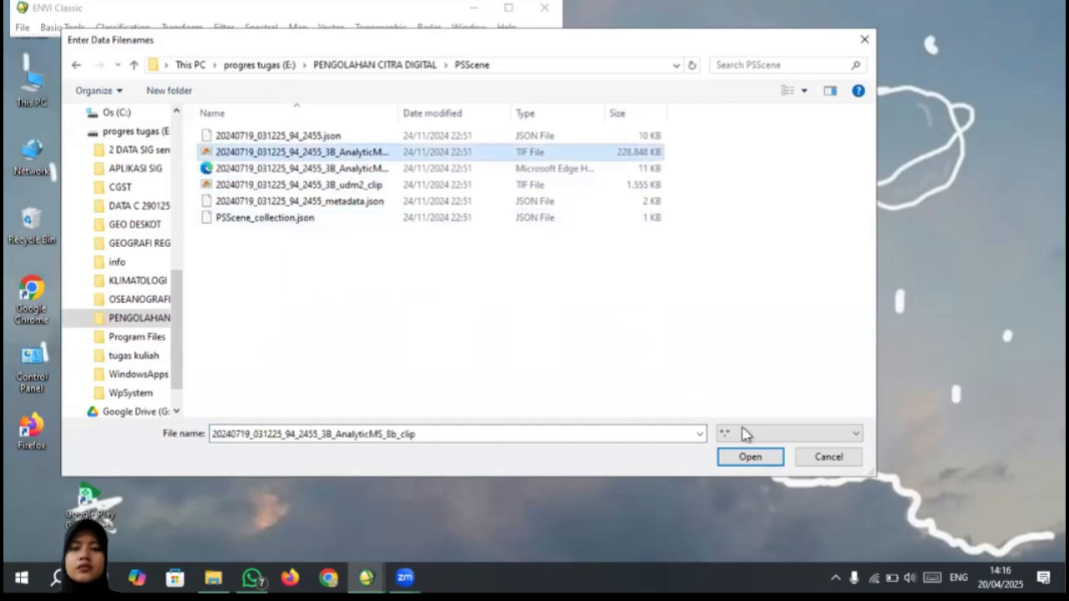
{"action": "left_click", "coordinate": [748, 458]}
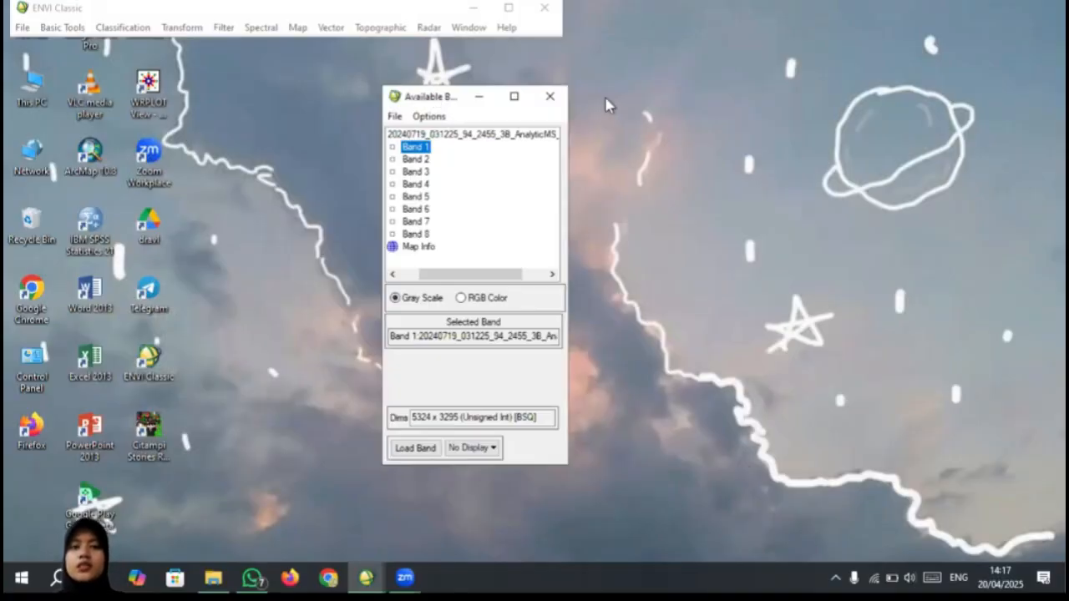
Step: Load an RGB composite with Band 6 as red, Band 4 as green and Band 2 as blue, and inspect its coast, built-up areas and river
{"action": "left_click_drag", "start_coordinate": [607, 104], "coordinate": [676, 65]}
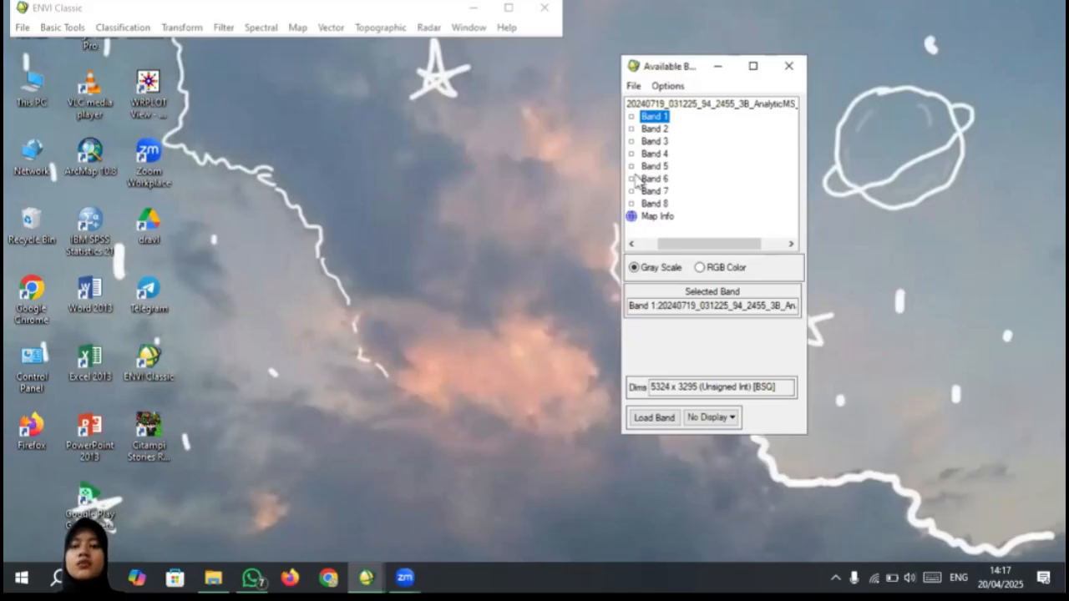
{"action": "left_click", "coordinate": [698, 267]}
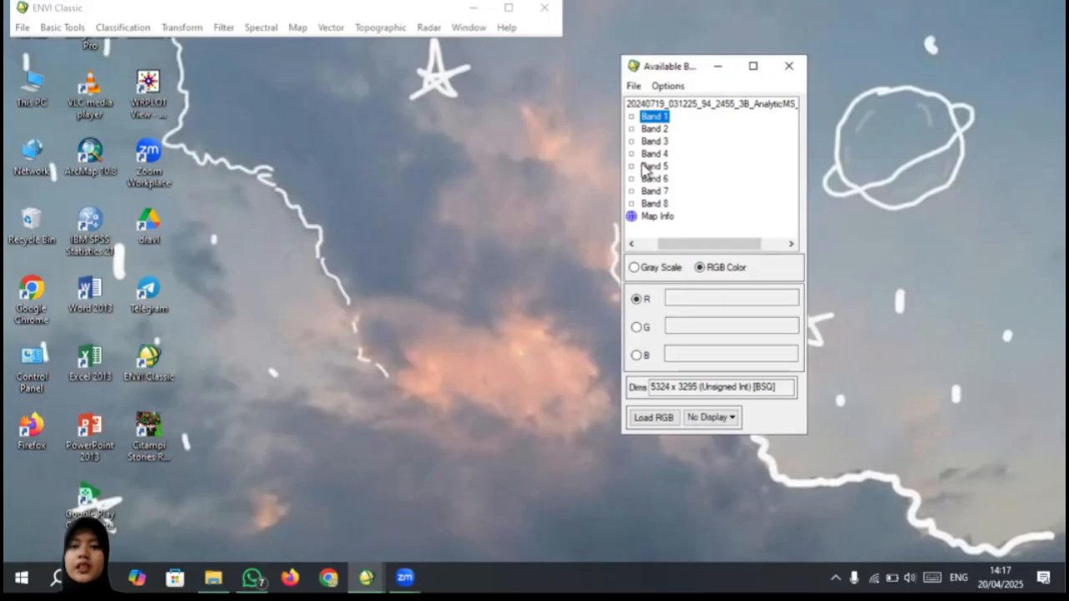
{"action": "left_click", "coordinate": [634, 180]}
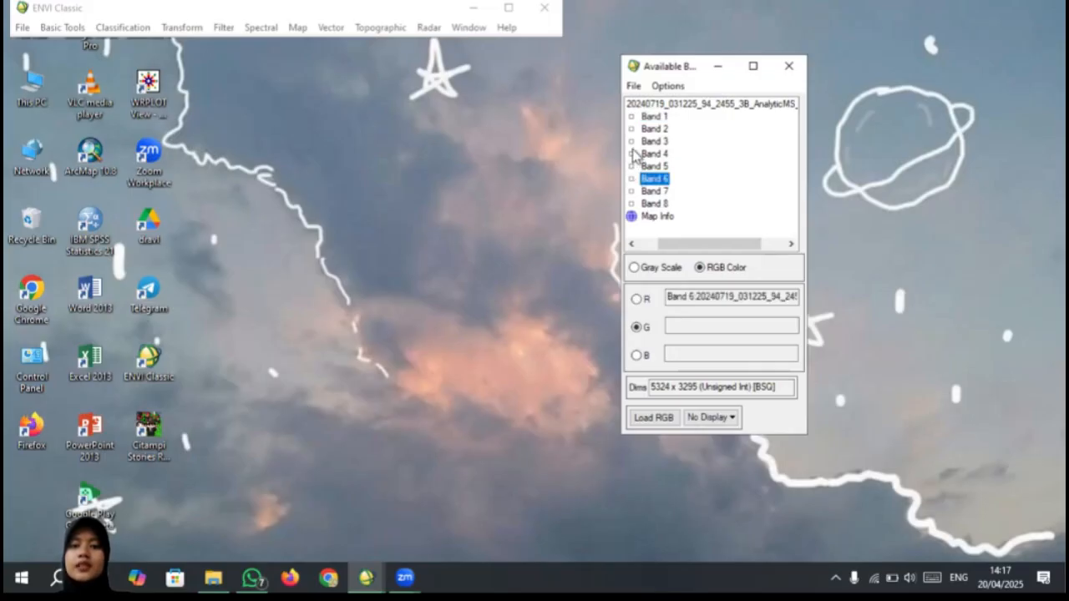
{"action": "left_click", "coordinate": [634, 154]}
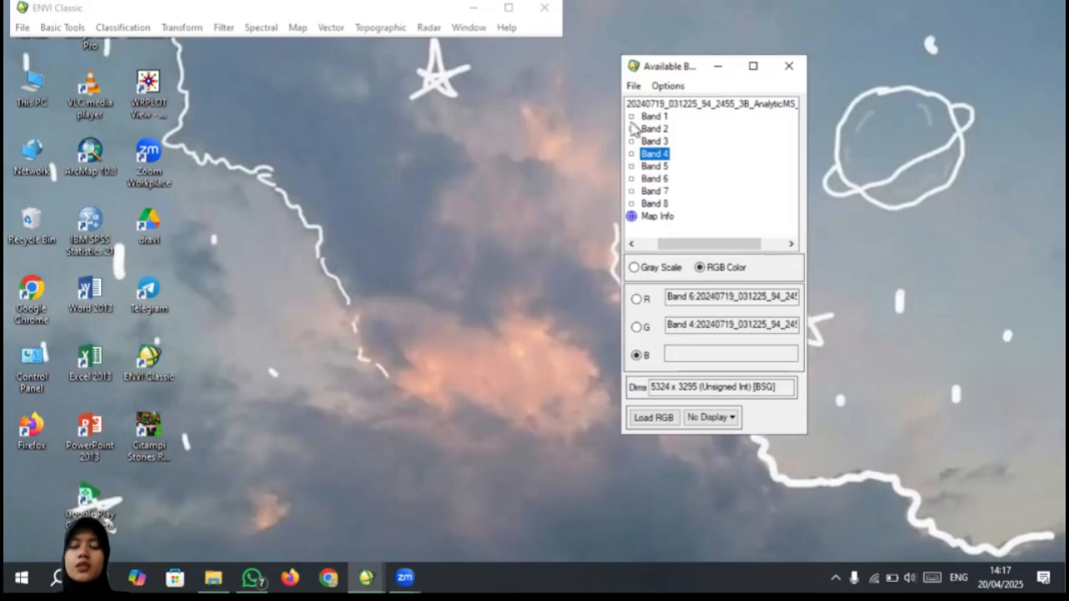
{"action": "left_click", "coordinate": [634, 128]}
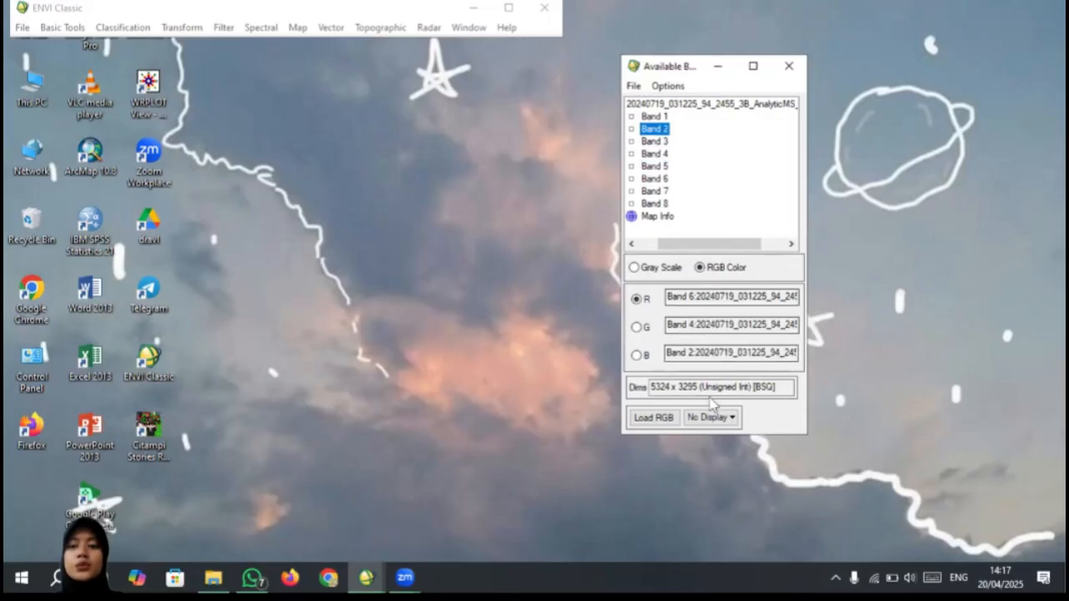
{"action": "left_click", "coordinate": [652, 417]}
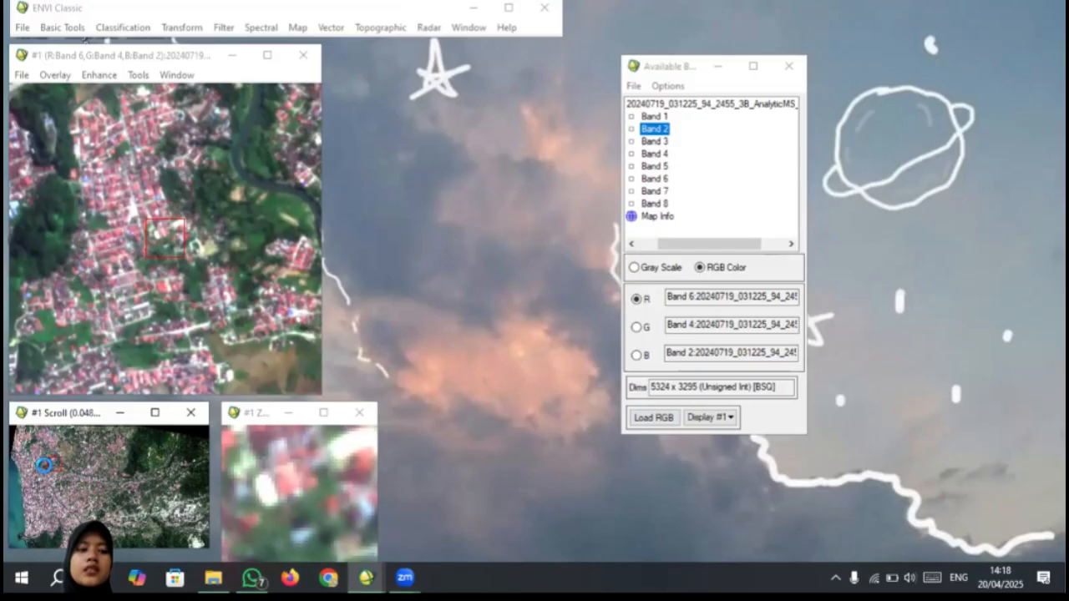
{"action": "left_click", "coordinate": [15, 485]}
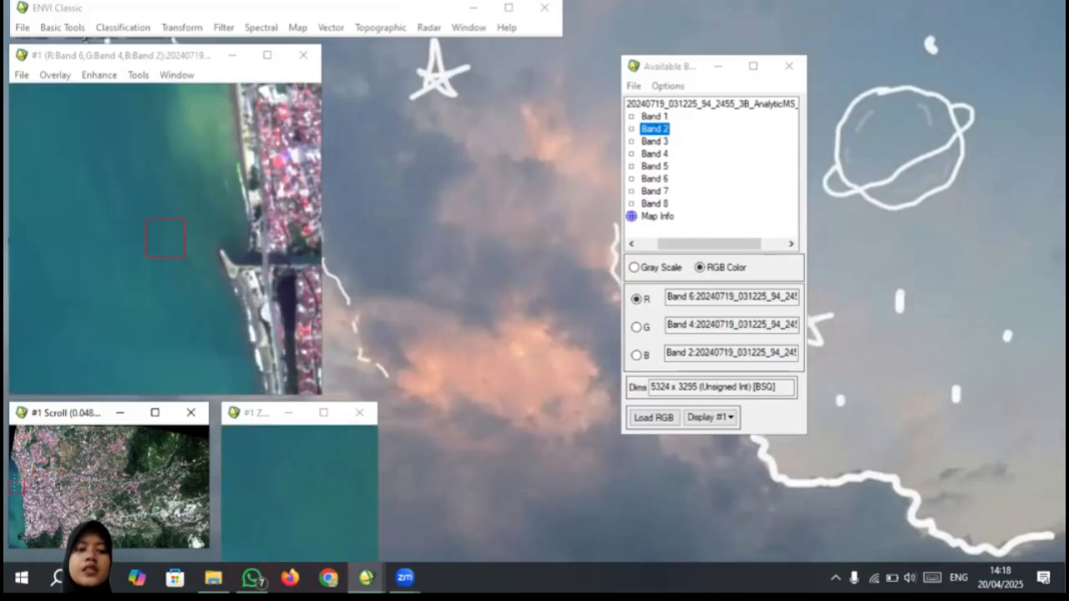
{"action": "left_click", "coordinate": [31, 477]}
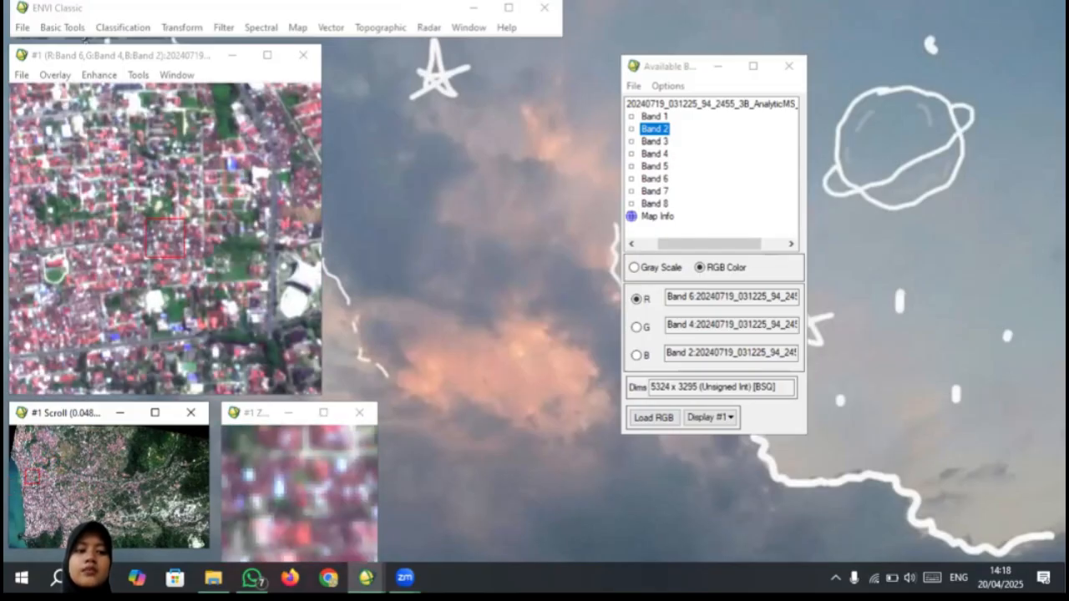
{"action": "left_click", "coordinate": [56, 494]}
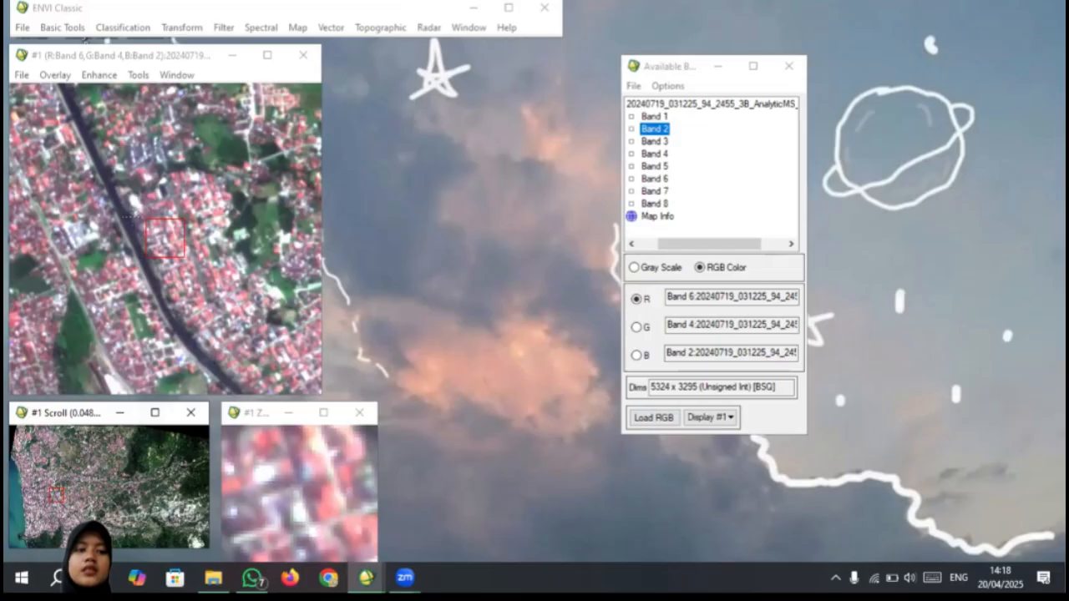
{"action": "left_click_drag", "start_coordinate": [162, 235], "coordinate": [156, 263]}
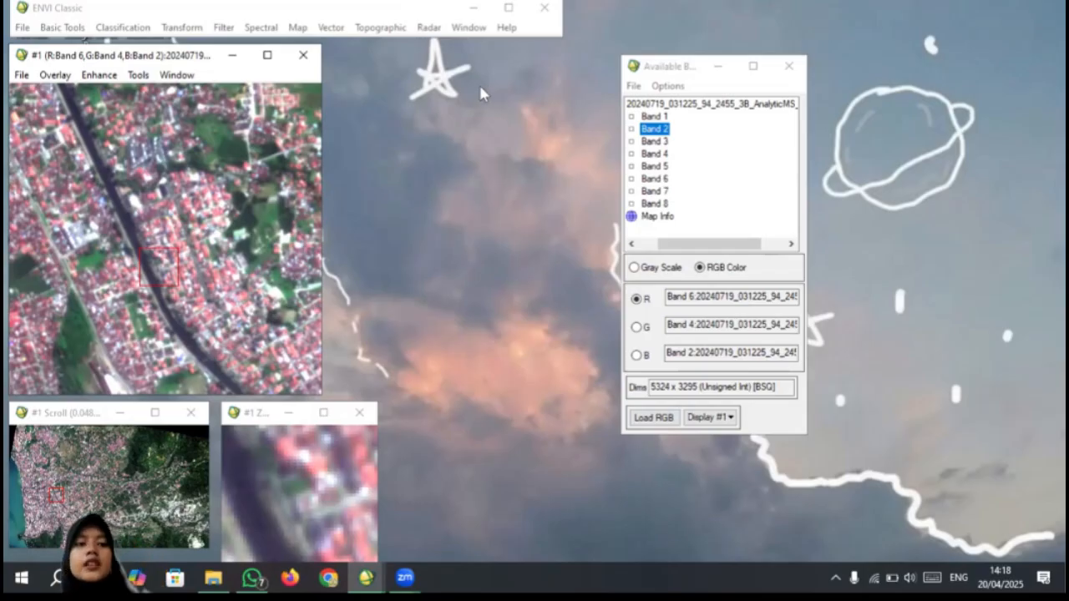
Step: Start an unsupervised IsoData classification and select the AnalyticMS_8b_clip image as its input file
{"action": "left_click", "coordinate": [124, 29]}
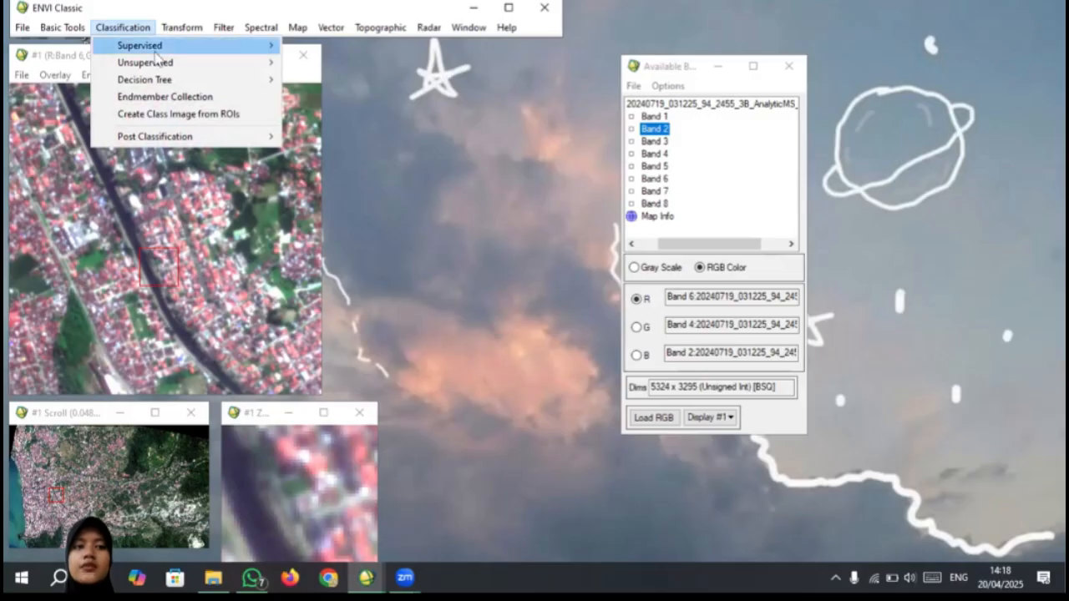
{"action": "mouse_move", "coordinate": [241, 74]}
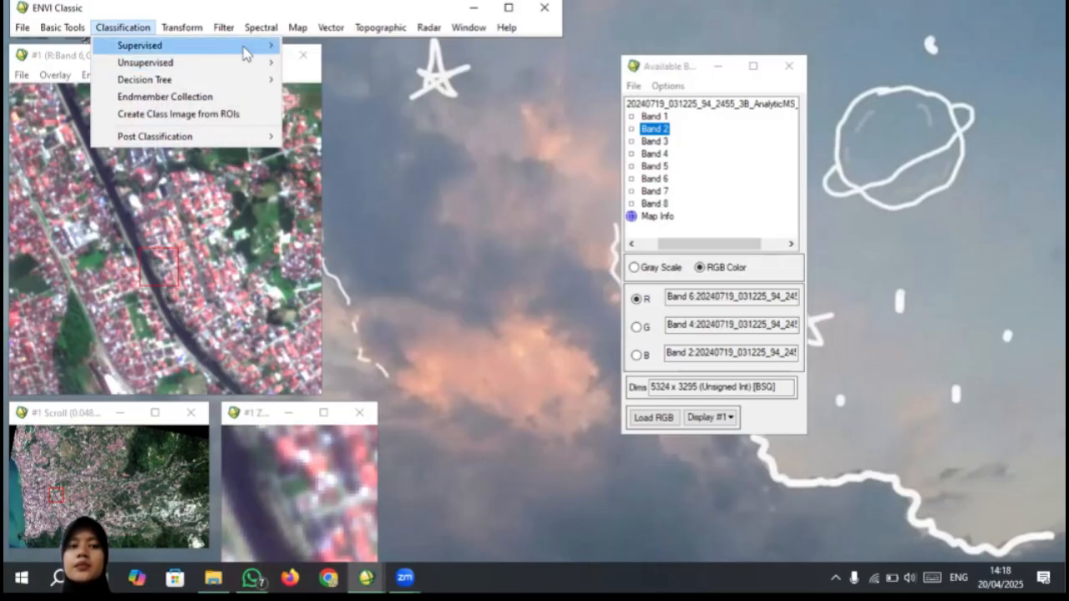
{"action": "mouse_move", "coordinate": [247, 50]}
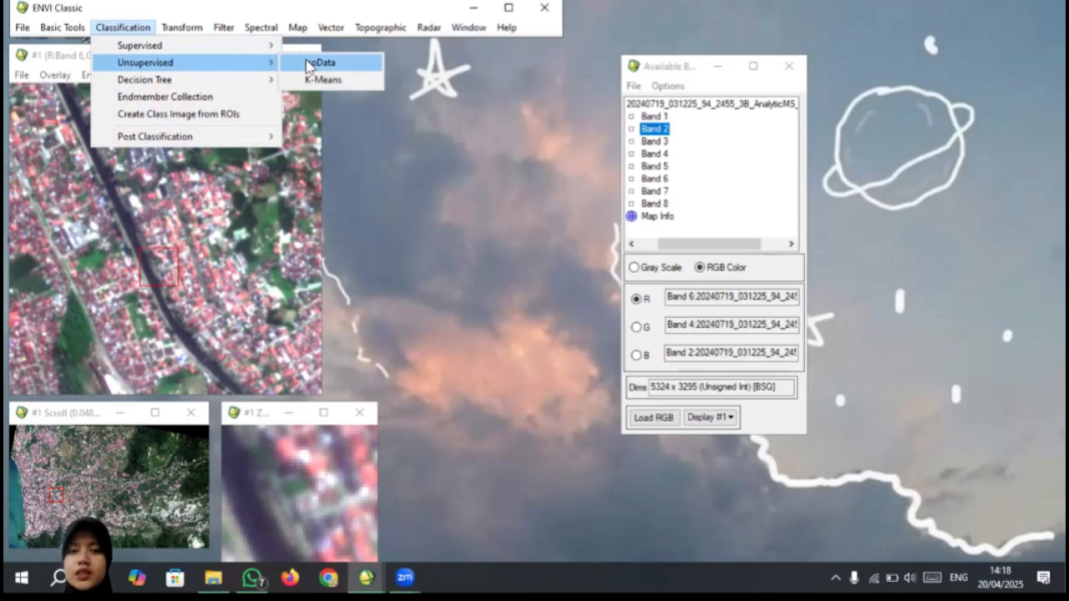
{"action": "left_click", "coordinate": [340, 64]}
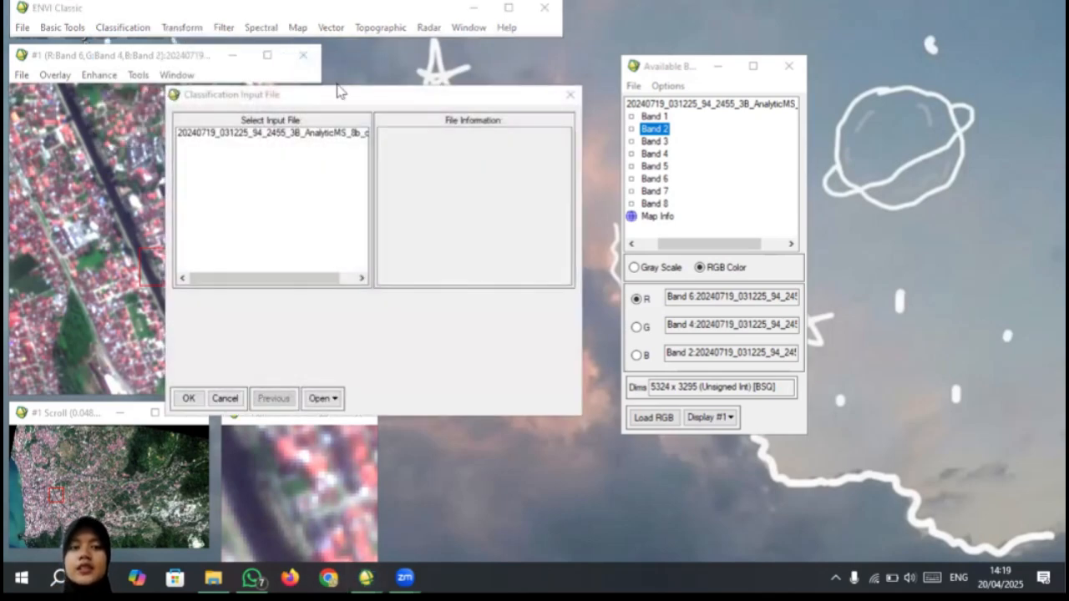
{"action": "left_click", "coordinate": [317, 134]}
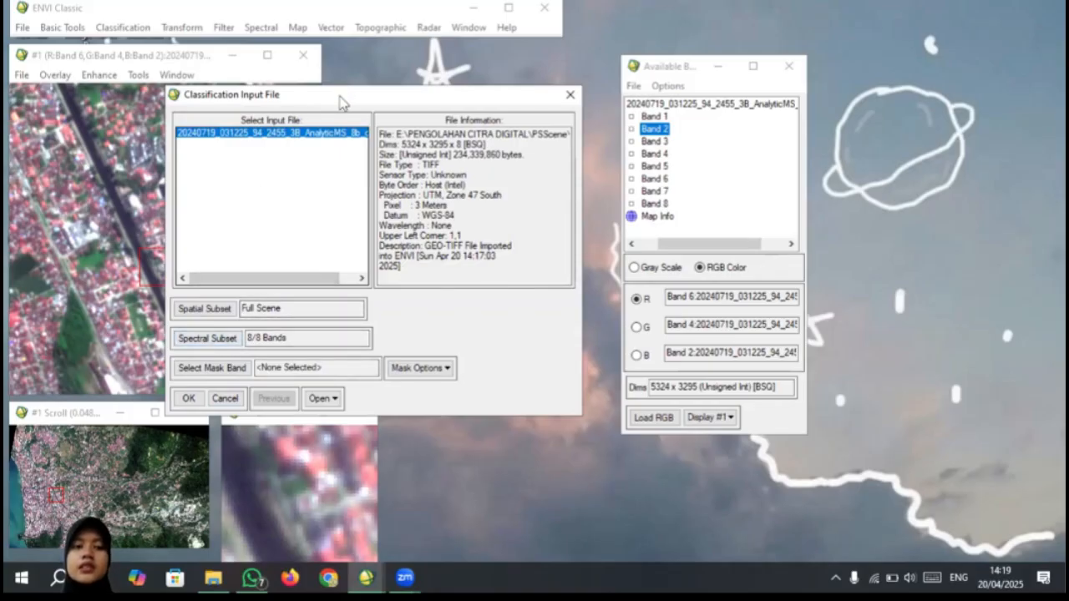
{"action": "left_click_drag", "start_coordinate": [340, 102], "coordinate": [444, 87]}
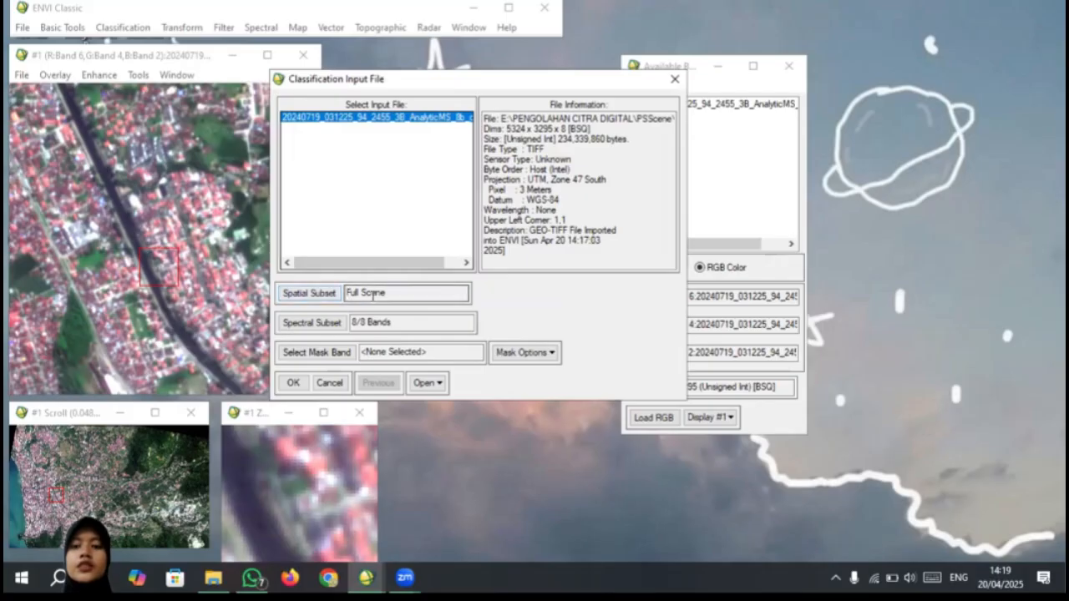
{"action": "left_click", "coordinate": [335, 294]}
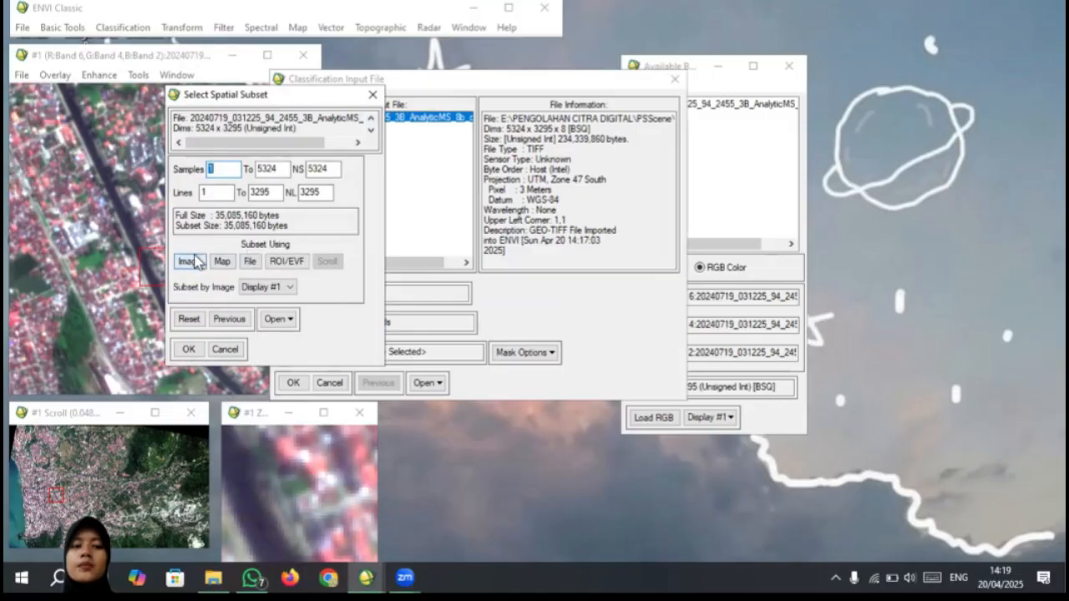
{"action": "left_click", "coordinate": [191, 262]}
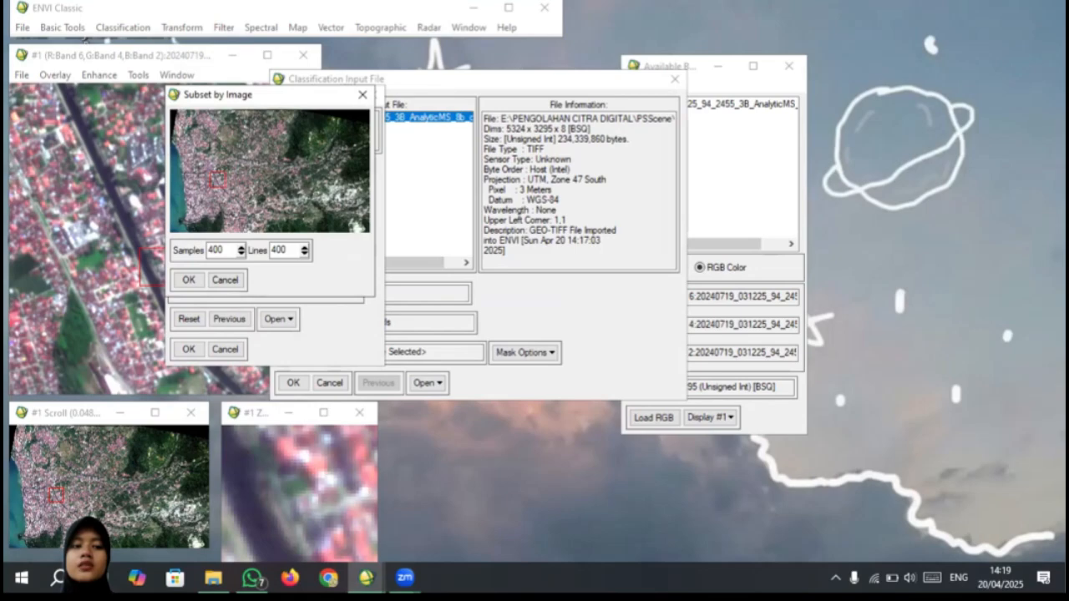
{"action": "left_click_drag", "start_coordinate": [226, 173], "coordinate": [268, 151]}
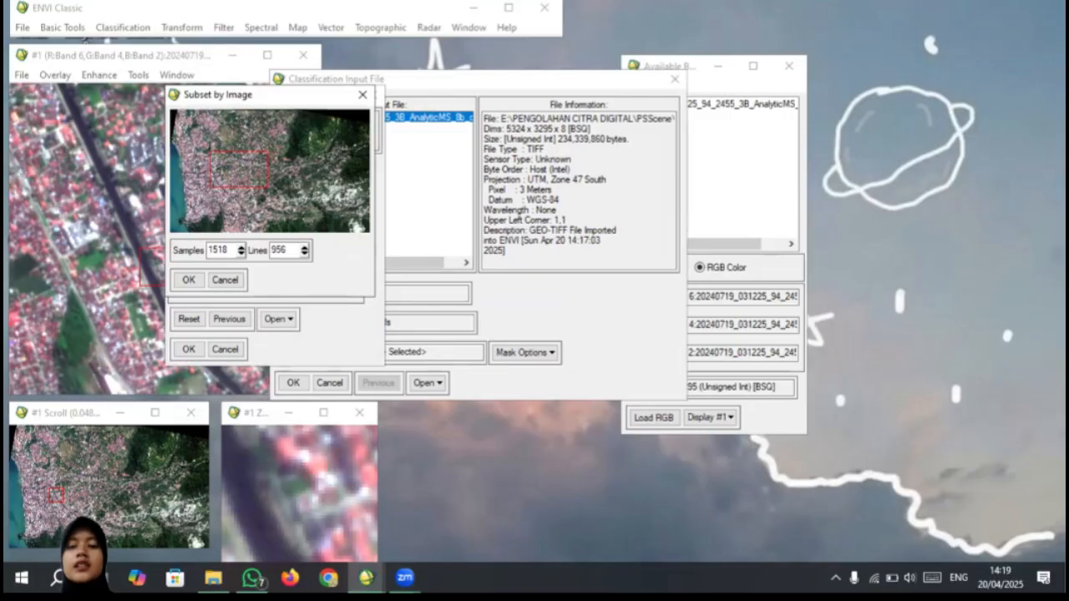
{"action": "mouse_move", "coordinate": [266, 152]}
{"action": "left_mouse_down"}
{"action": "mouse_move", "coordinate": [227, 175]}
{"action": "mouse_move", "coordinate": [302, 110]}
{"action": "mouse_move", "coordinate": [260, 147]}
{"action": "left_mouse_up"}
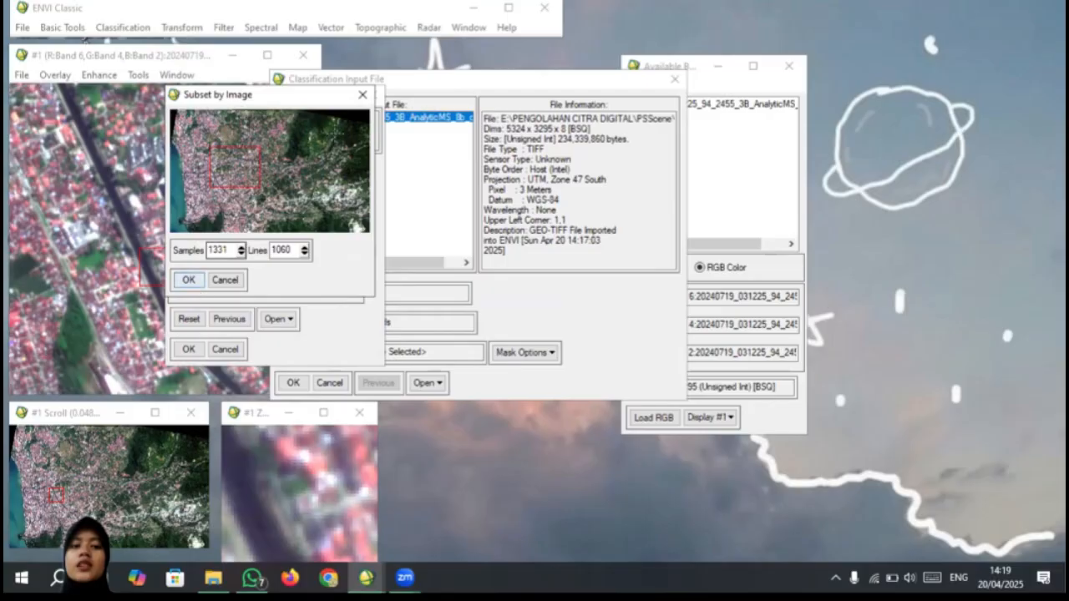
{"action": "left_click", "coordinate": [363, 94]}
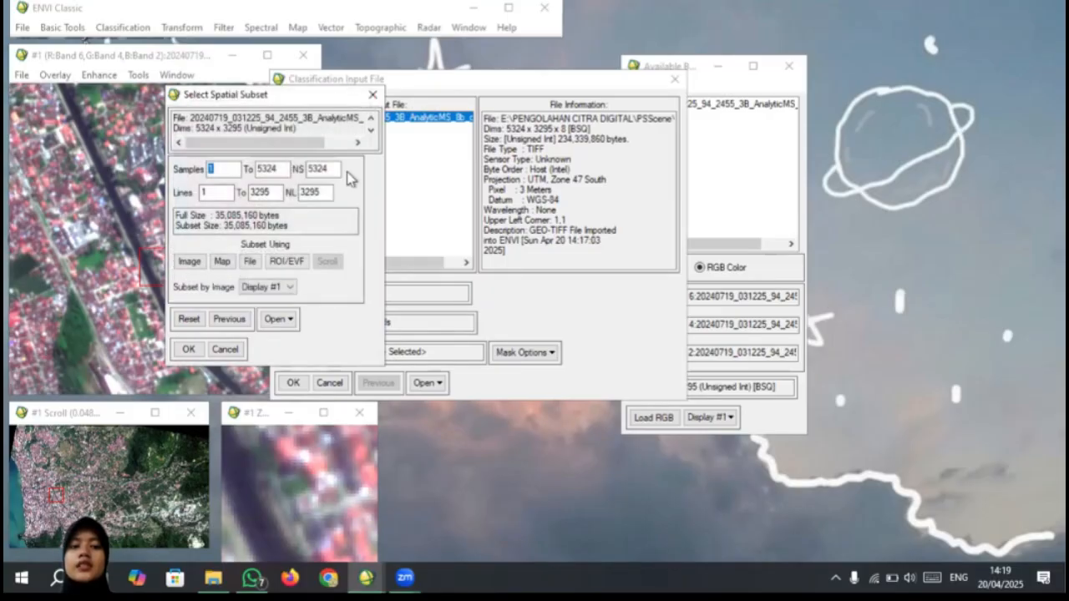
{"action": "left_click", "coordinate": [371, 94]}
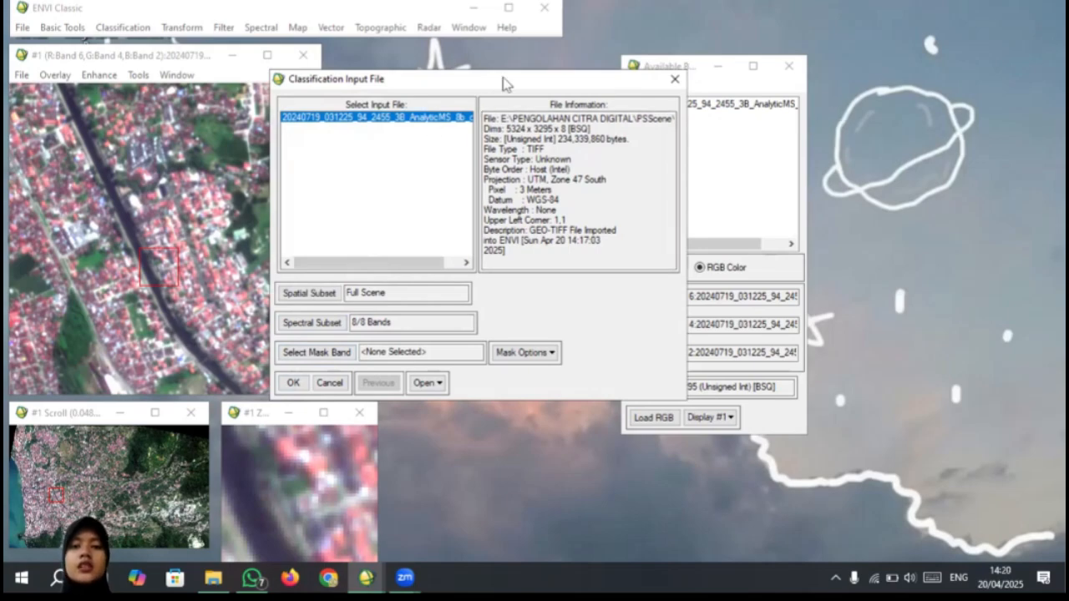
Step: Confirm the image as the classification input and set the number of ISODATA classes to a minimum of 4 and maximum of 7
{"action": "left_click_drag", "start_coordinate": [504, 84], "coordinate": [452, 79]}
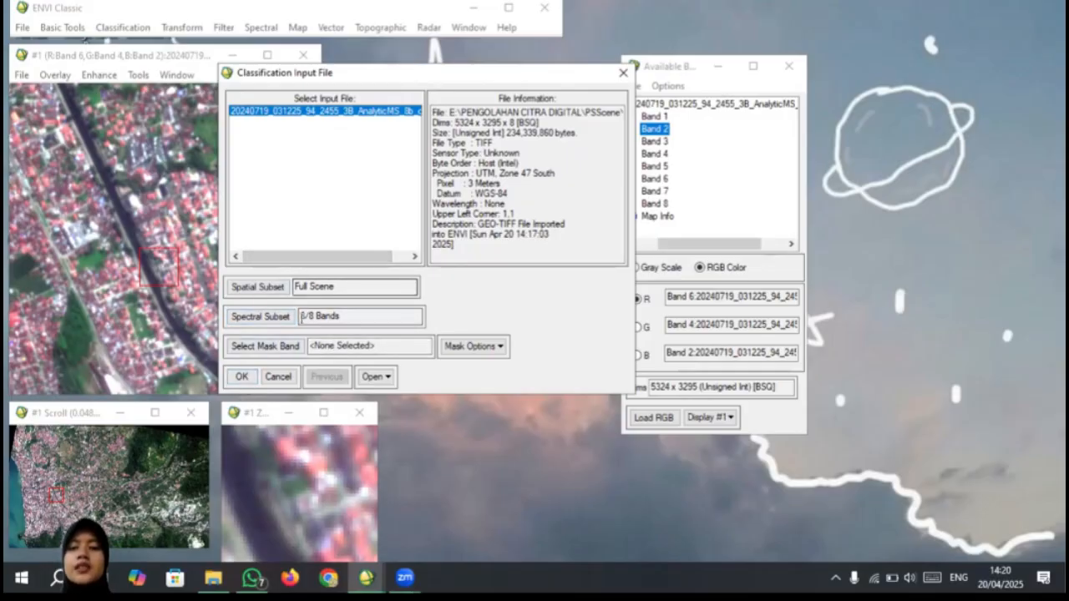
{"action": "left_click", "coordinate": [241, 376]}
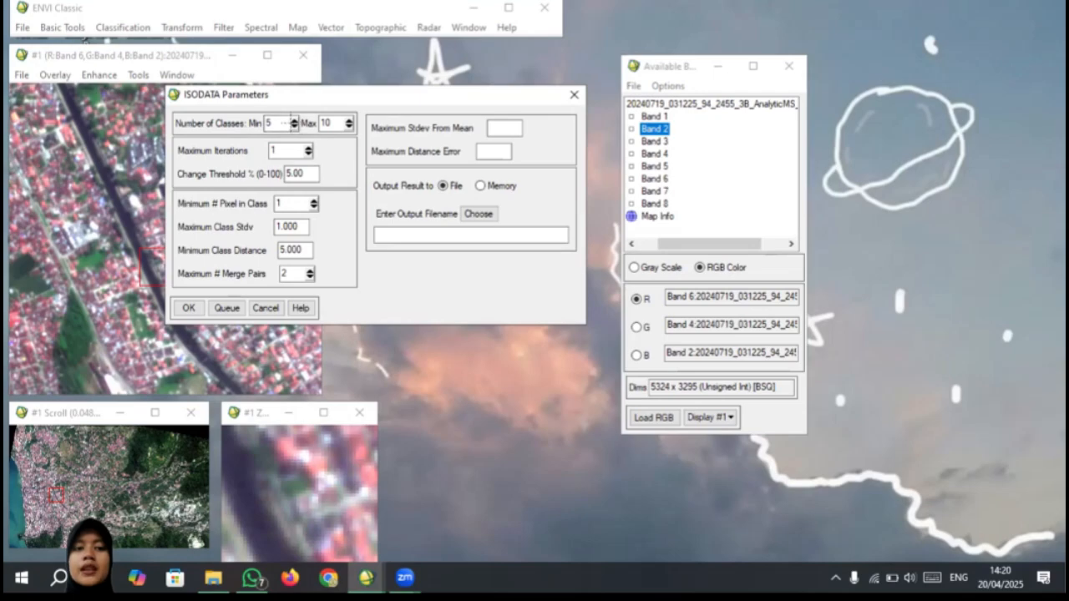
{"action": "left_click", "coordinate": [292, 124]}
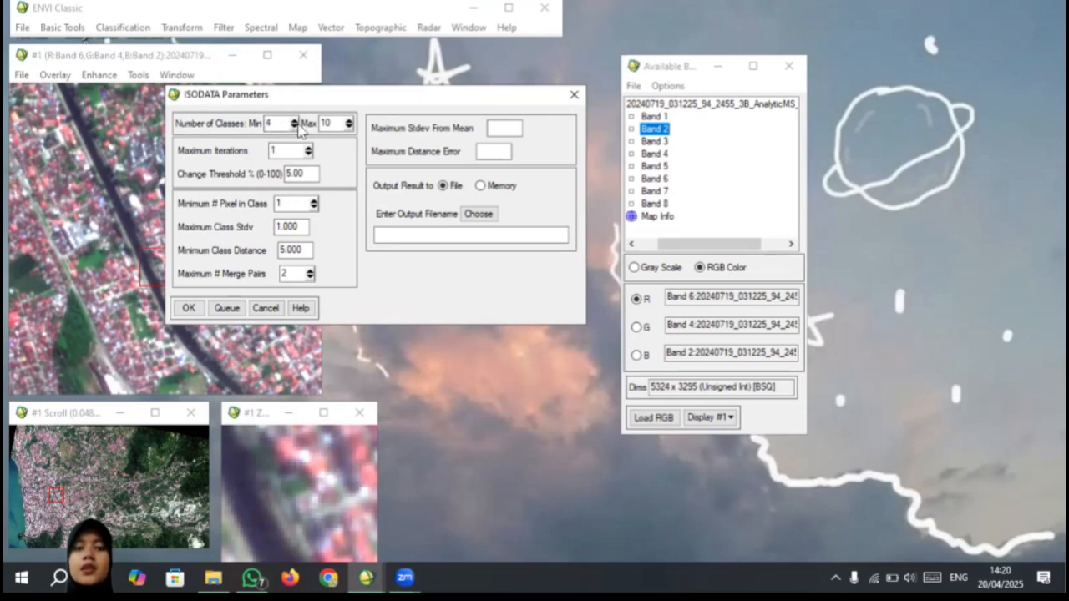
{"action": "left_click", "coordinate": [349, 125]}
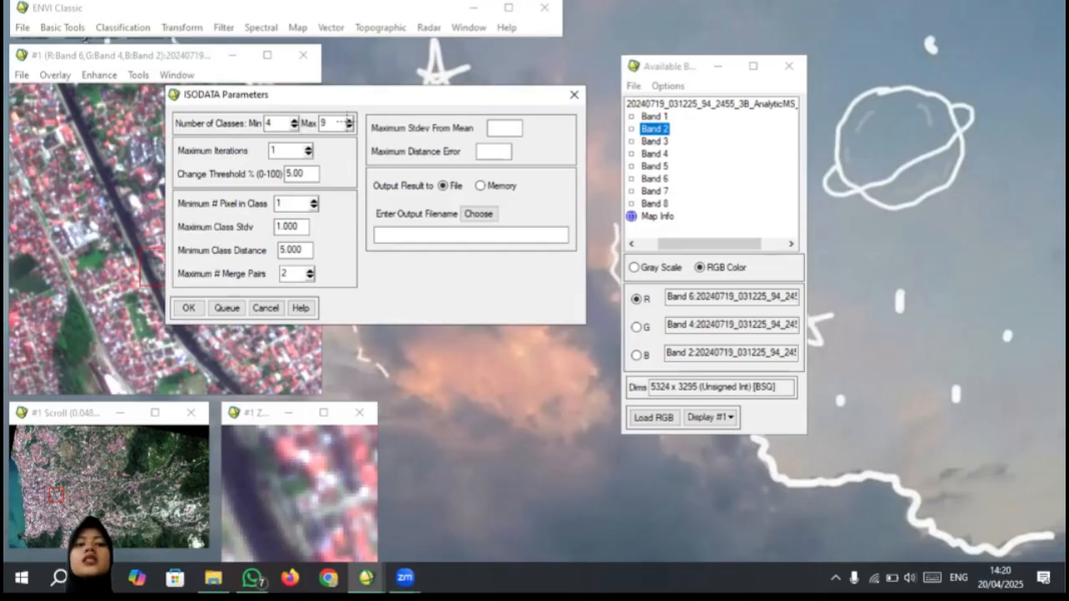
{"action": "left_click", "coordinate": [348, 125]}
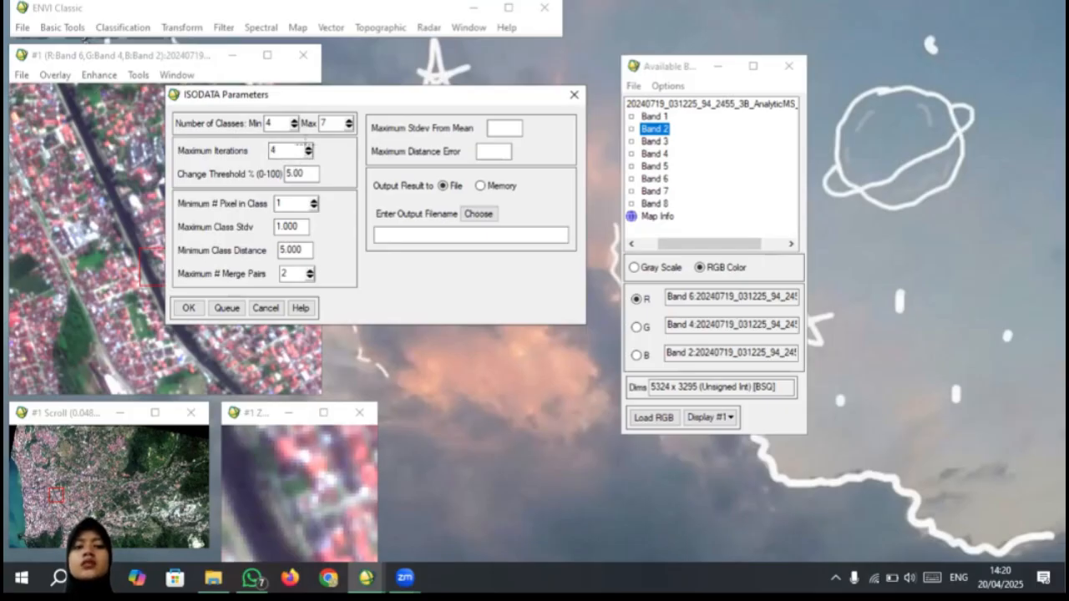
Step: Set the maximum iterations to 2 and run the ISODATA classification with its result output to memory
{"action": "left_click", "coordinate": [308, 146]}
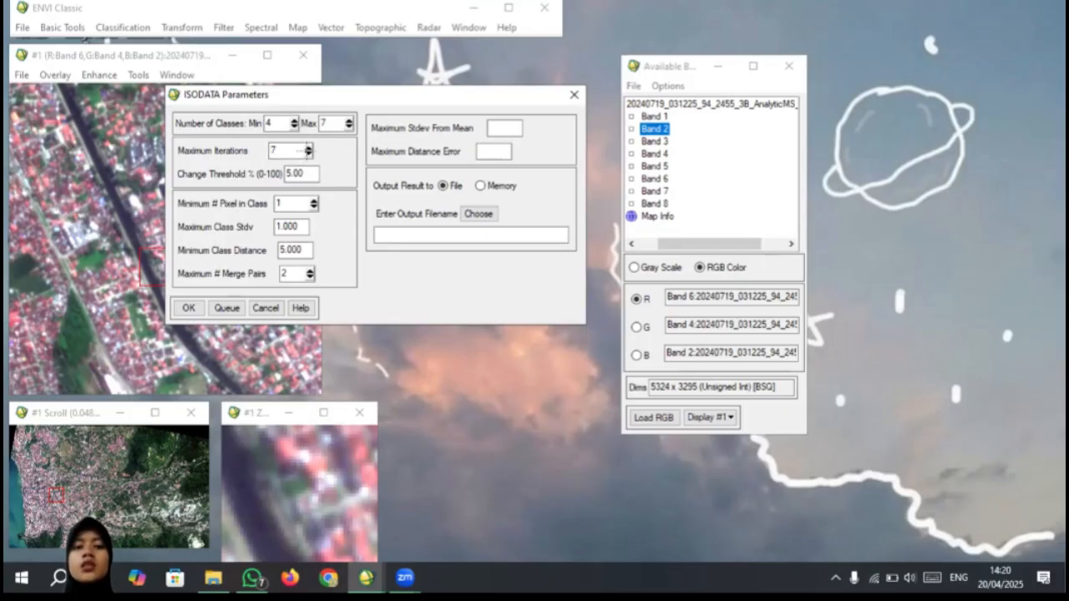
{"action": "left_click", "coordinate": [309, 154]}
{"action": "left_click", "coordinate": [308, 154]}
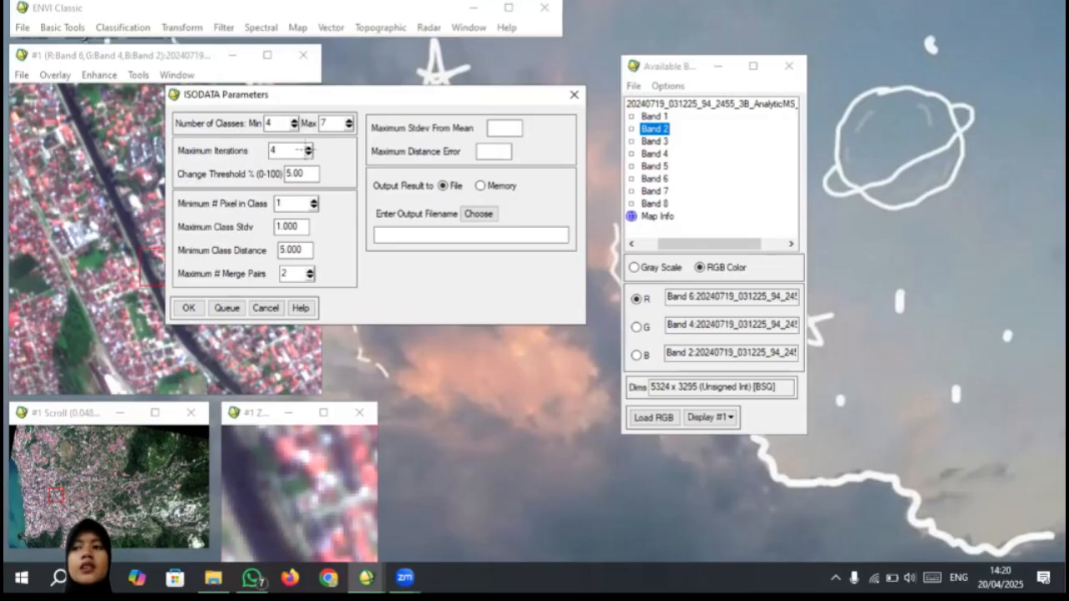
{"action": "left_click", "coordinate": [307, 153]}
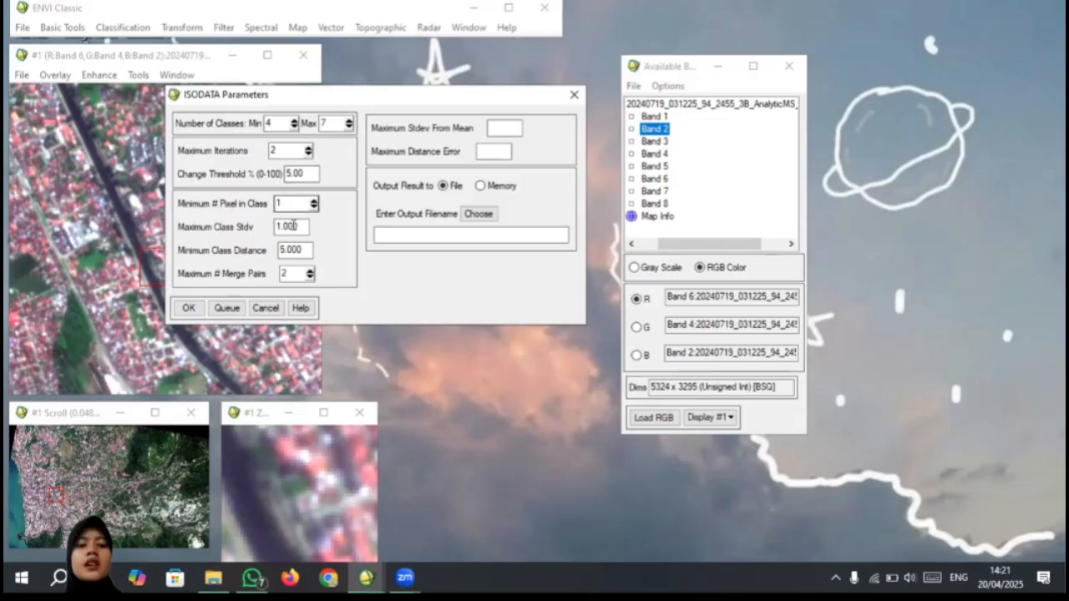
{"action": "left_click", "coordinate": [482, 187]}
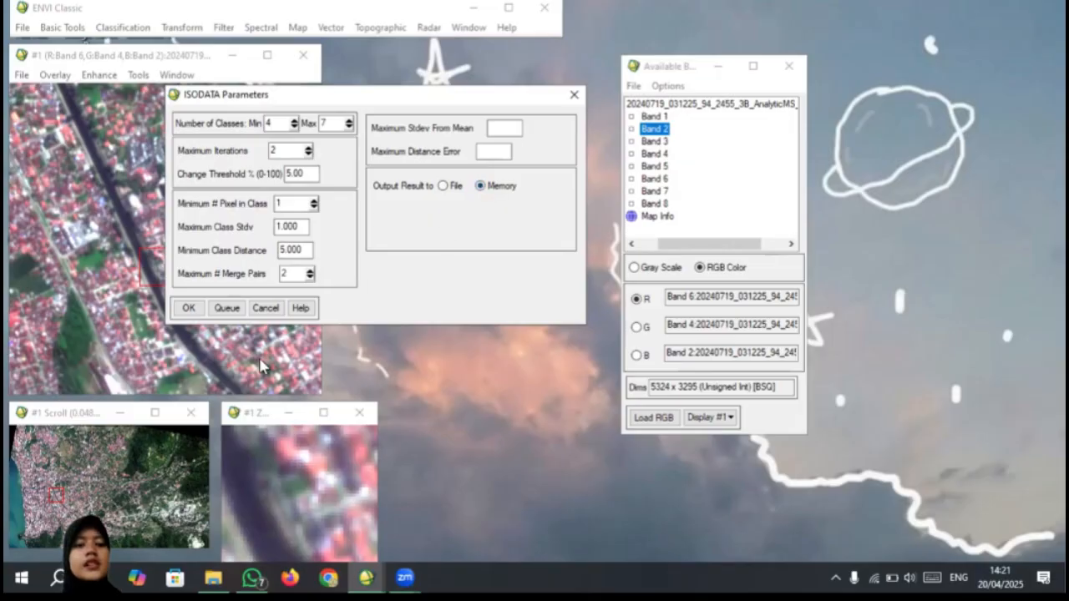
{"action": "left_click", "coordinate": [188, 308]}
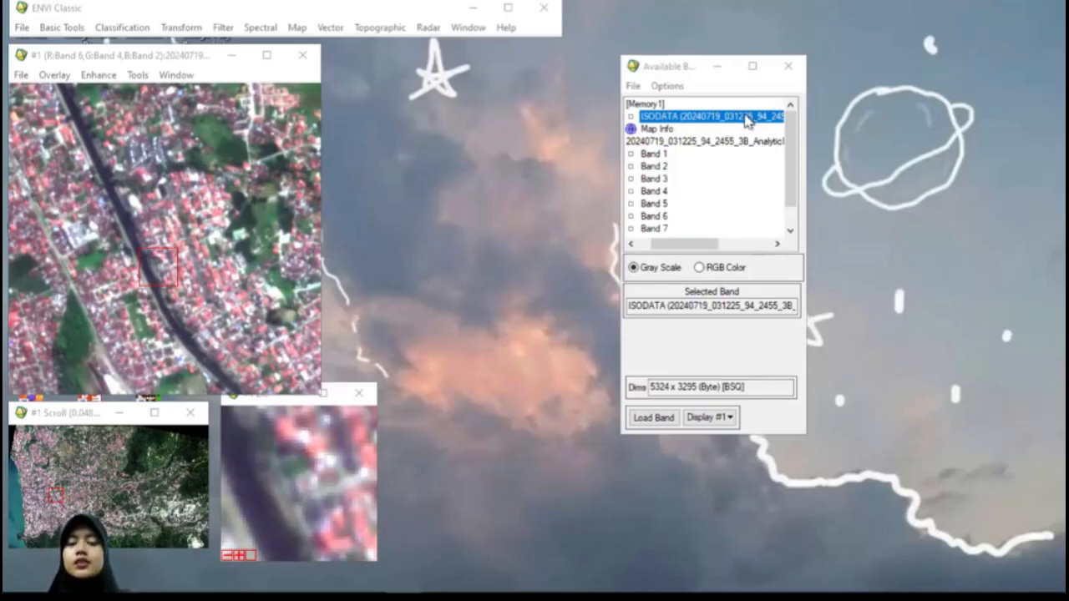
Step: Load the ISODATA result into a new display beside the RGB composite and inspect several parts of the classified scene
{"action": "right_click", "coordinate": [672, 117]}
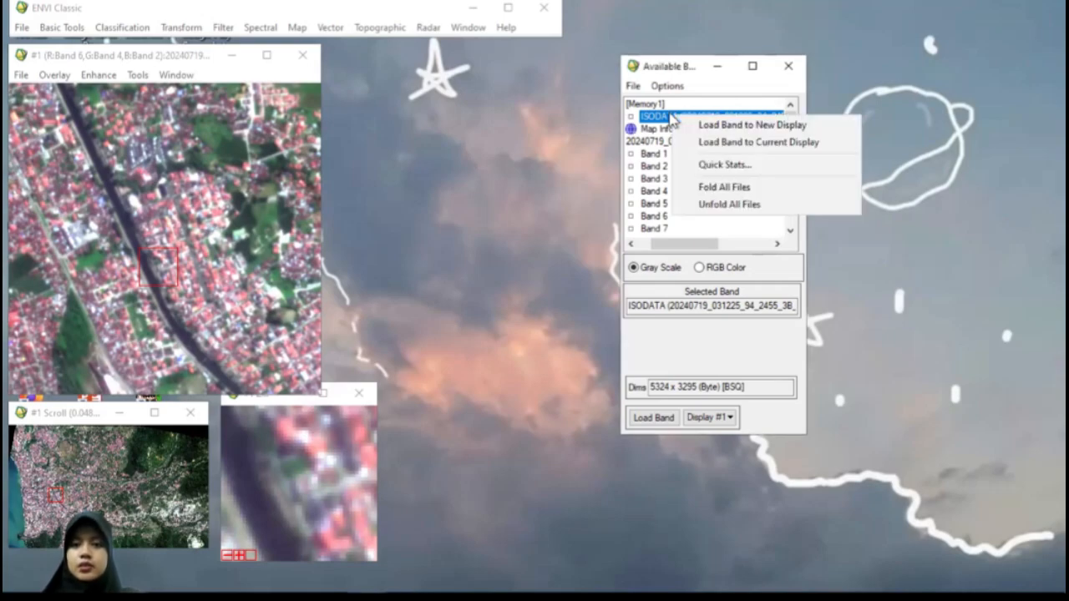
{"action": "left_click", "coordinate": [711, 127]}
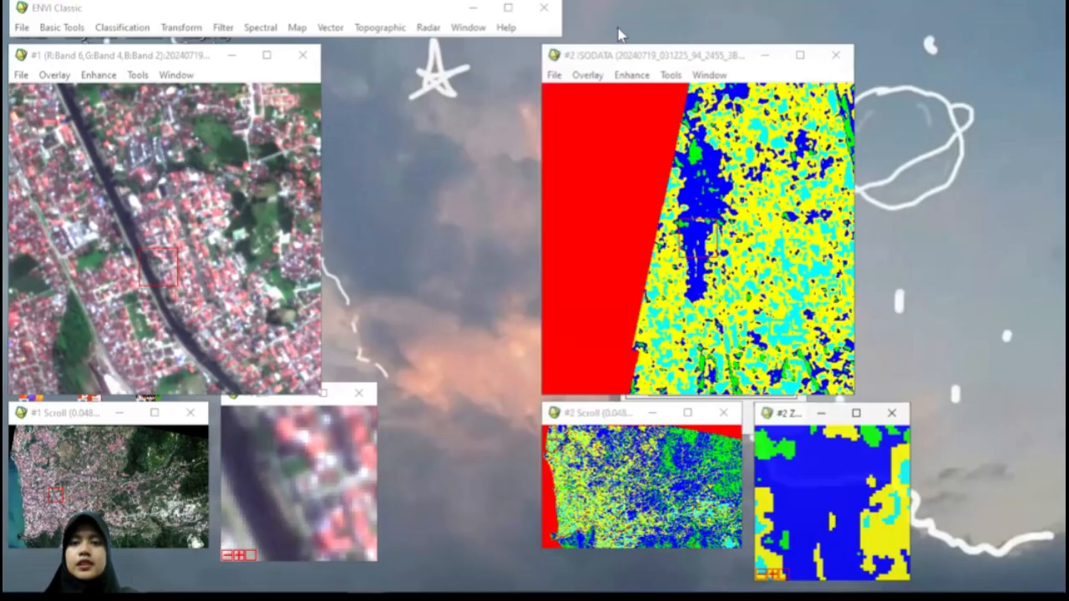
{"action": "left_click_drag", "start_coordinate": [660, 56], "coordinate": [383, 63]}
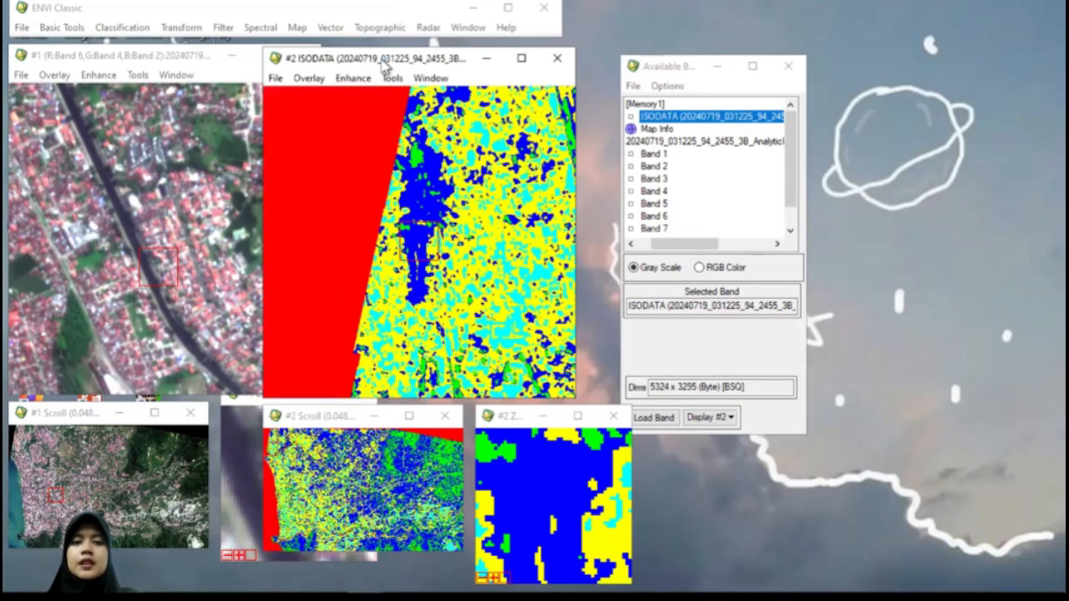
{"action": "left_click", "coordinate": [329, 439]}
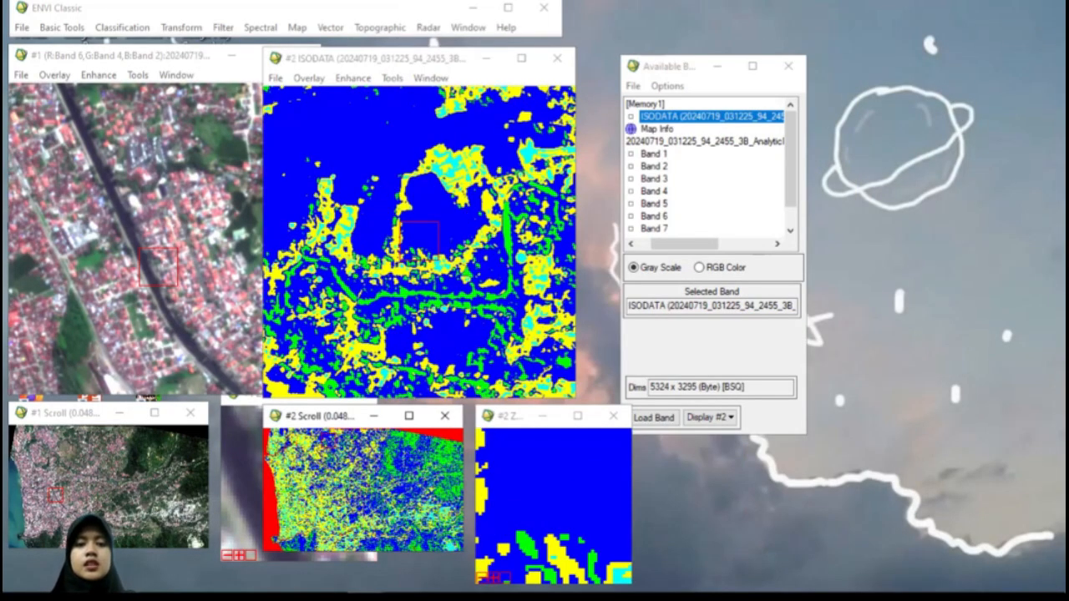
{"action": "left_click", "coordinate": [311, 498]}
{"action": "left_click", "coordinate": [324, 499]}
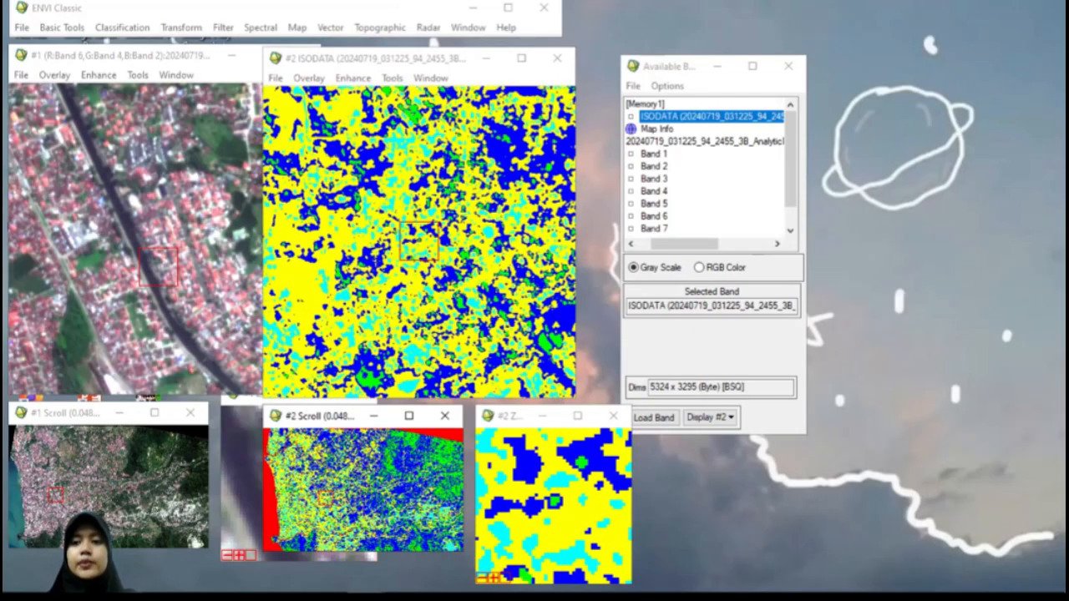
{"action": "left_click", "coordinate": [368, 461]}
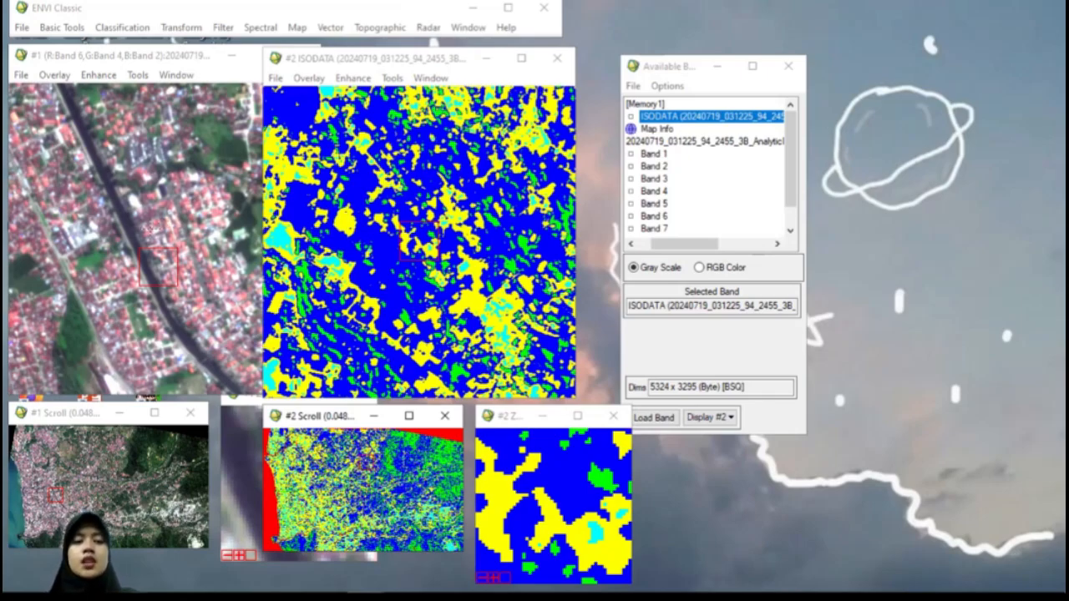
Step: Link the RGB composite display with the ISODATA display and compare both images along the river, built-up areas and vegetation
{"action": "right_click", "coordinate": [186, 235]}
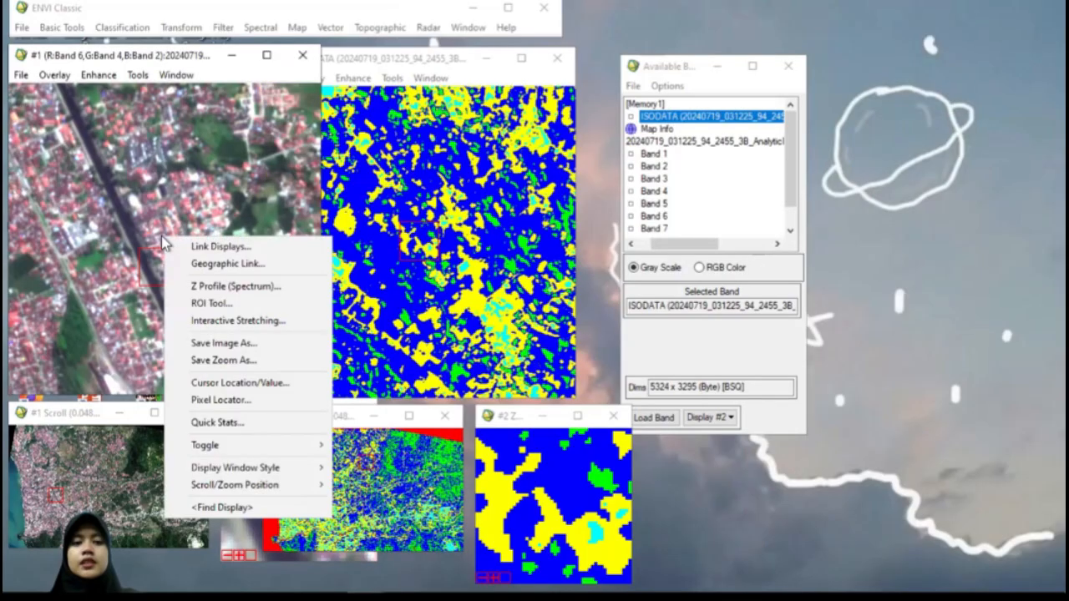
{"action": "left_click", "coordinate": [195, 244]}
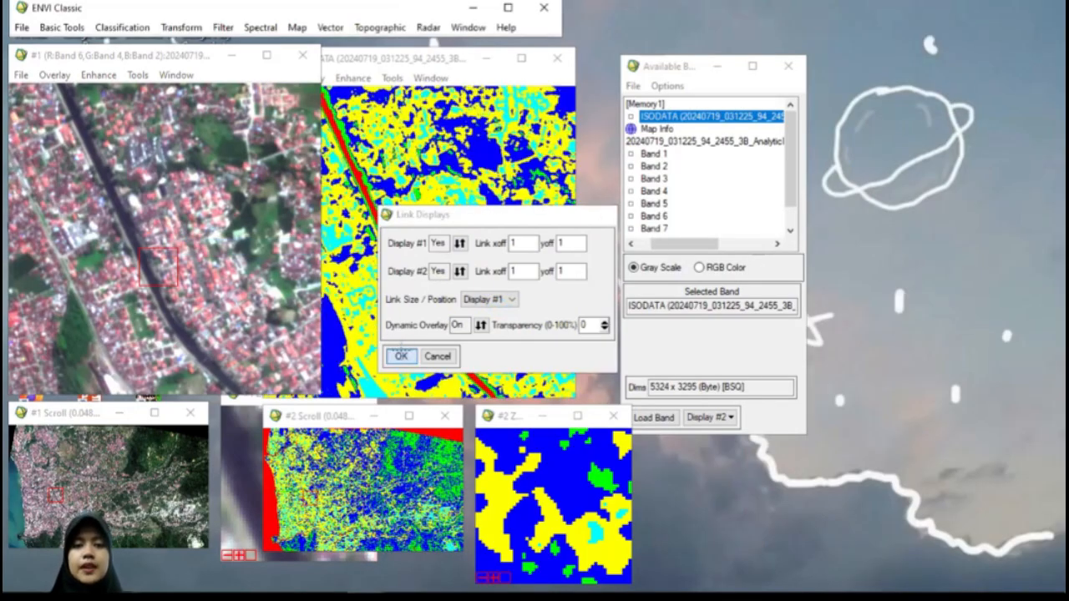
{"action": "left_click", "coordinate": [402, 357]}
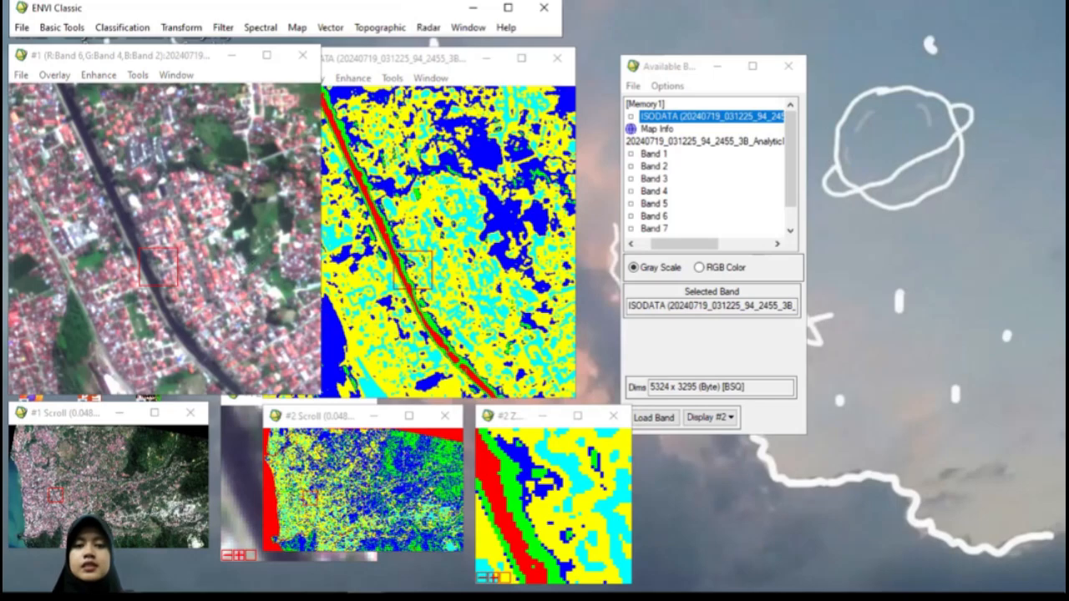
{"action": "left_click_drag", "start_coordinate": [158, 266], "coordinate": [206, 156]}
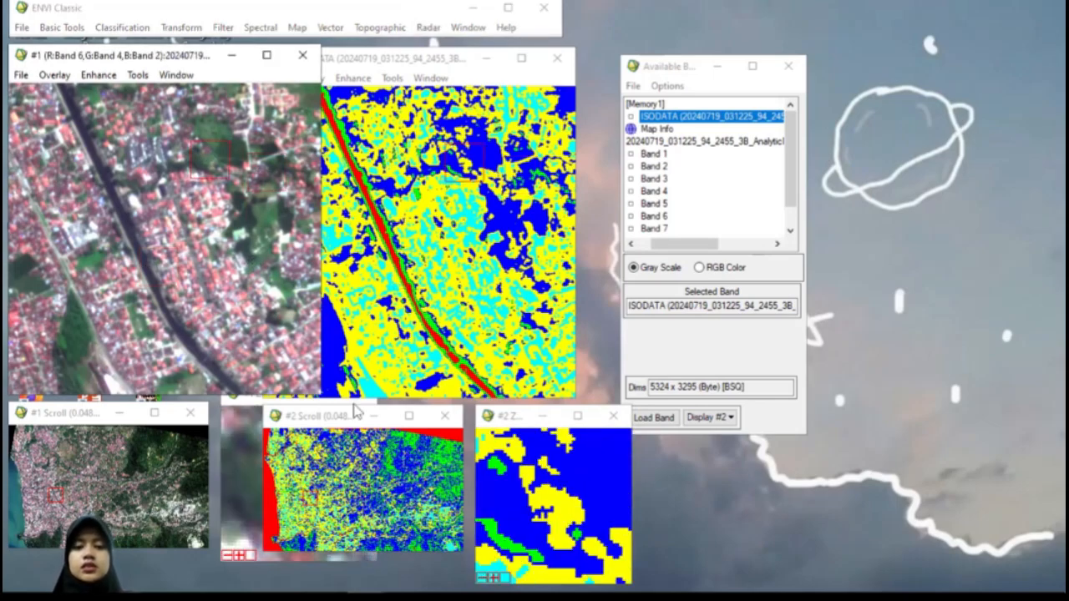
{"action": "left_click", "coordinate": [333, 463]}
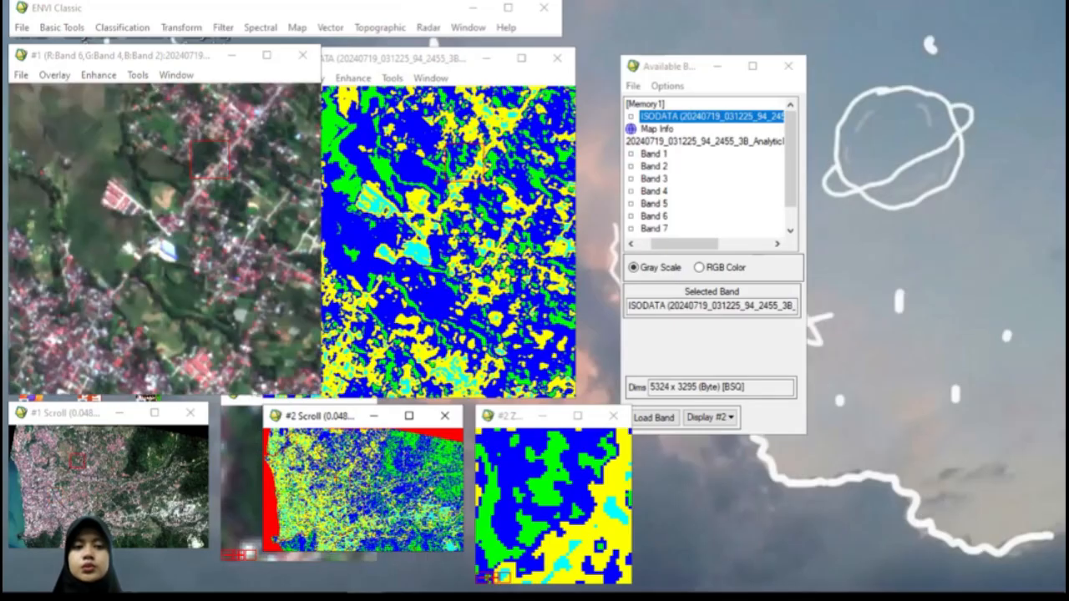
{"action": "left_click", "coordinate": [398, 484]}
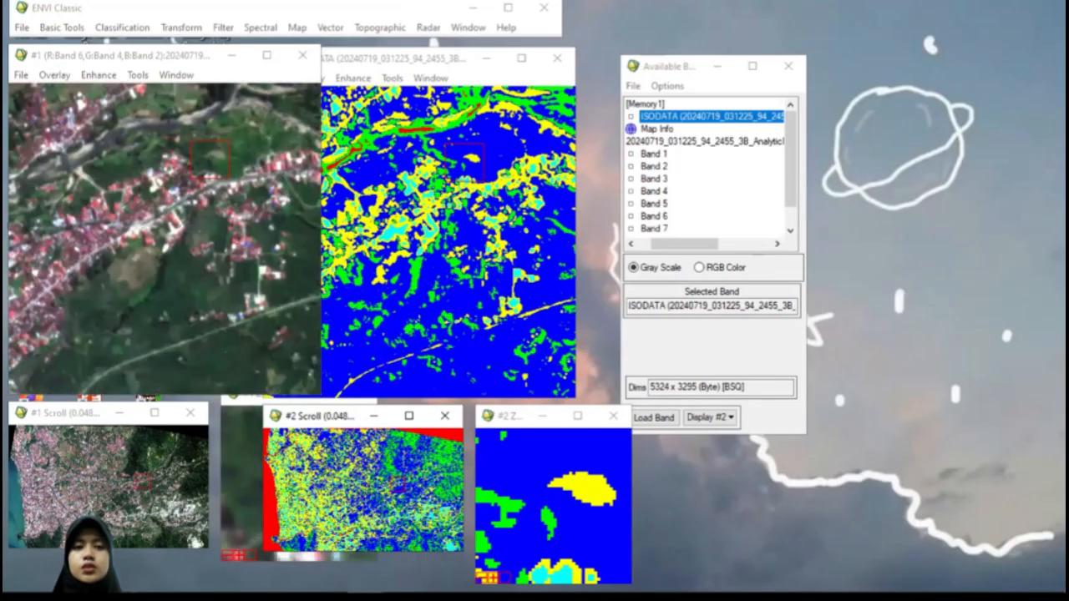
{"action": "left_click", "coordinate": [350, 485]}
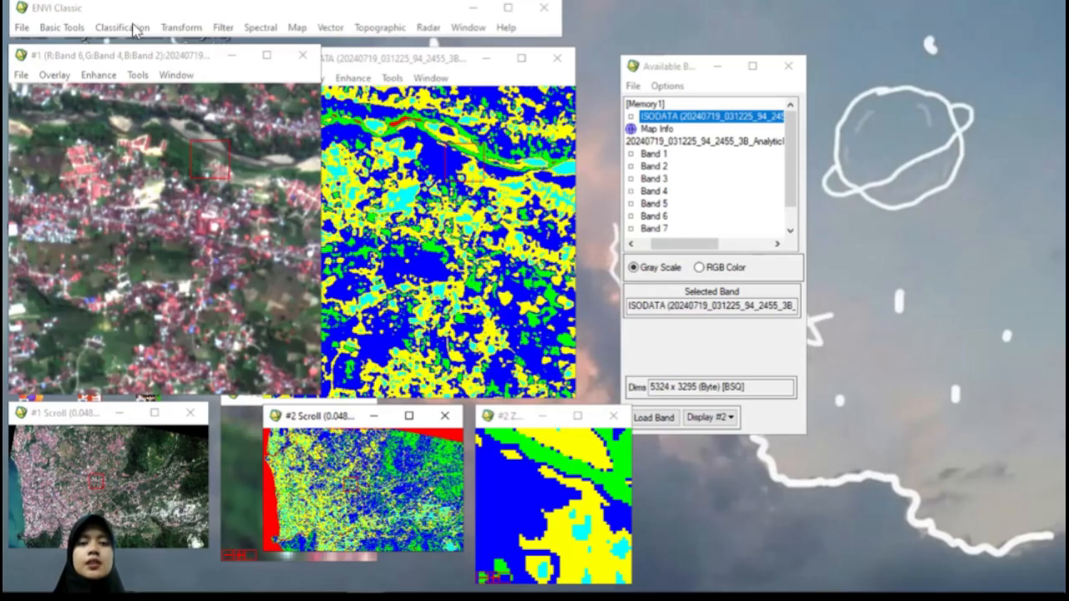
{"action": "left_click", "coordinate": [407, 245]}
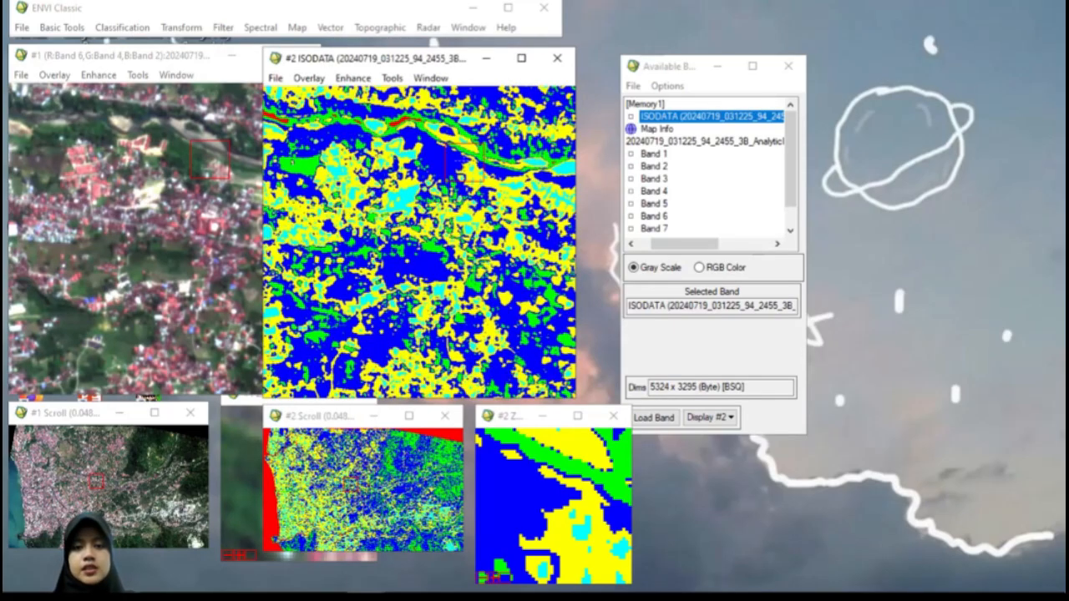
{"action": "left_click_drag", "start_coordinate": [465, 163], "coordinate": [408, 188]}
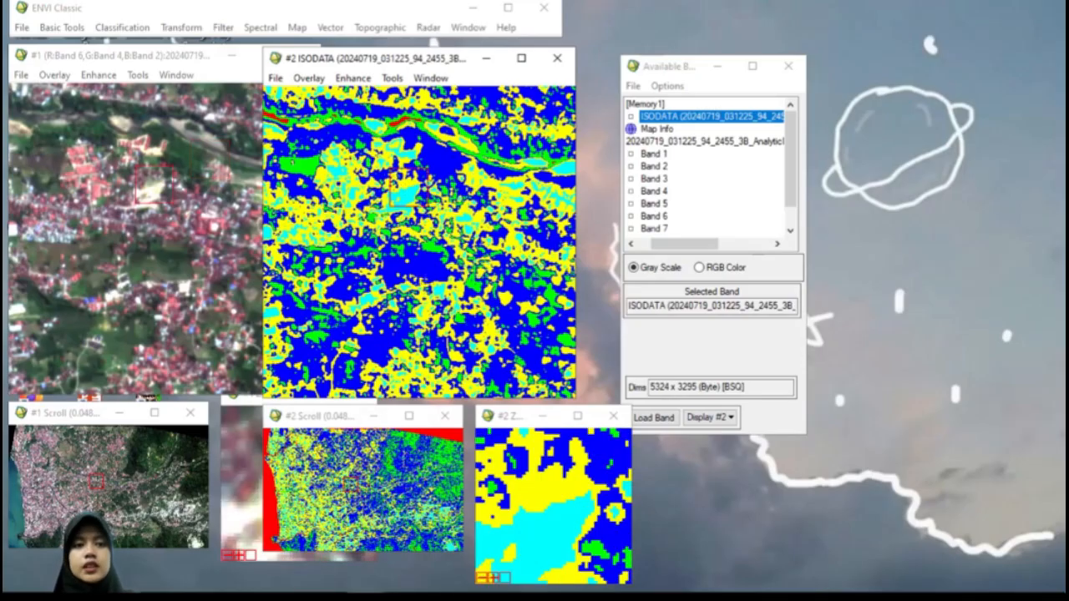
Step: Start a post-classification Majority/Minority Analysis using the [Memory1] ISODATA result as the input file
{"action": "left_click", "coordinate": [119, 29]}
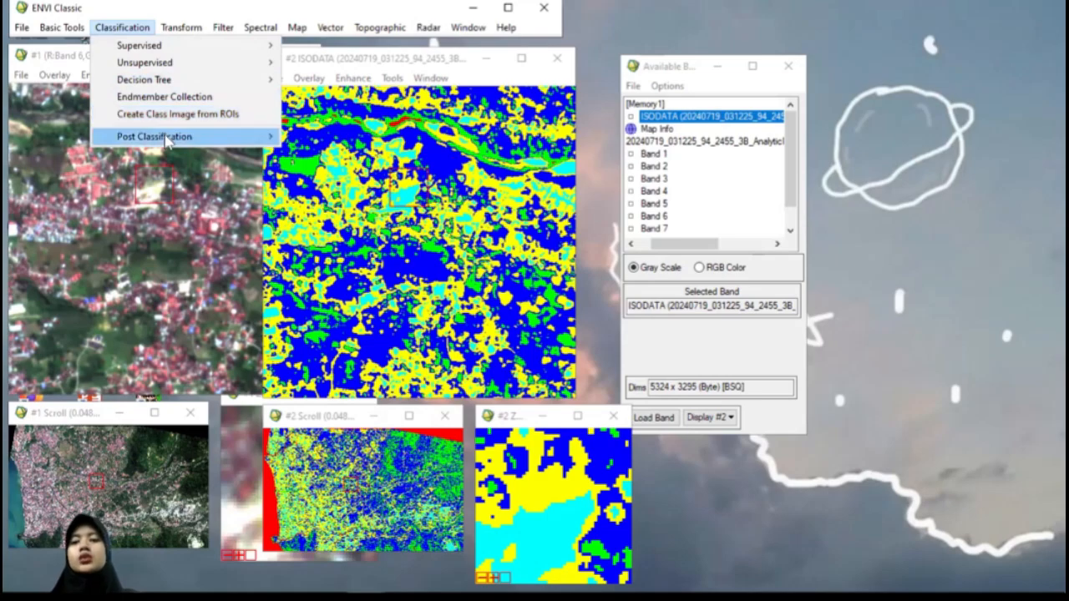
{"action": "mouse_move", "coordinate": [166, 140]}
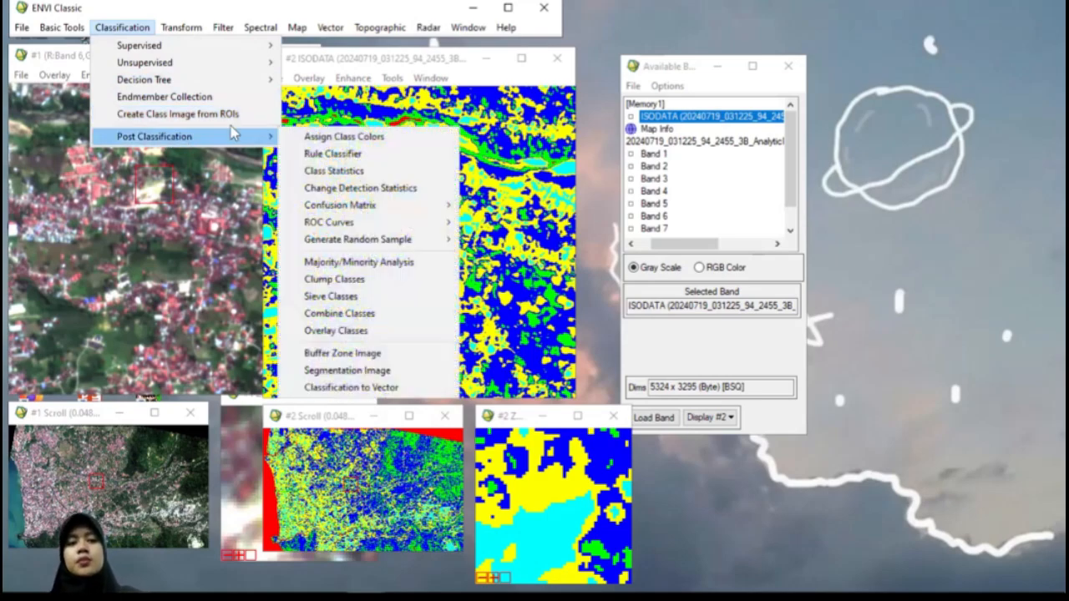
{"action": "left_click", "coordinate": [262, 132]}
{"action": "left_click", "coordinate": [269, 136]}
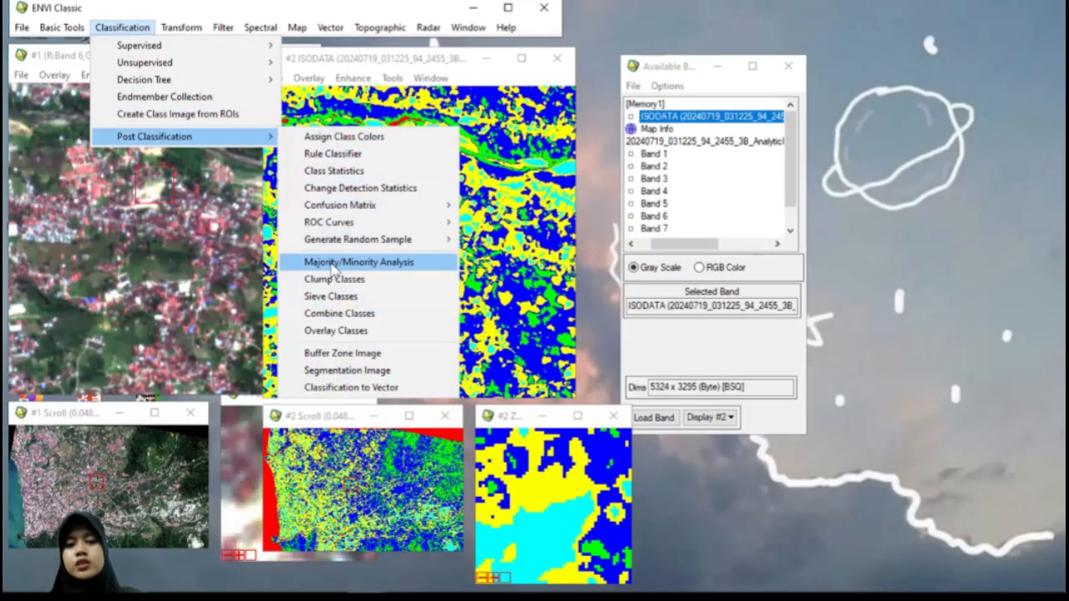
{"action": "left_click", "coordinate": [334, 264]}
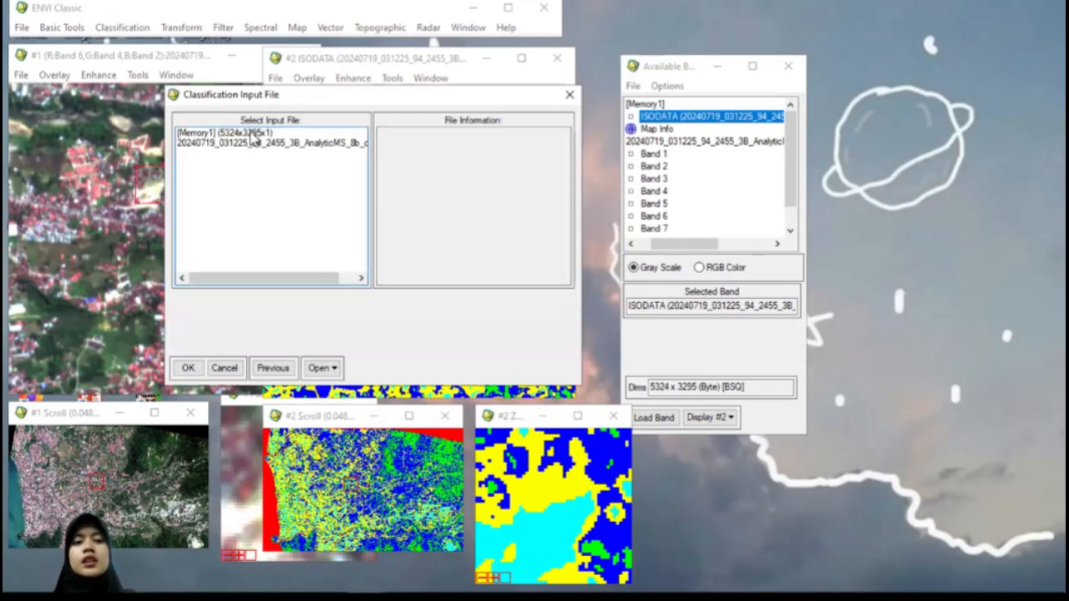
{"action": "left_click", "coordinate": [250, 133]}
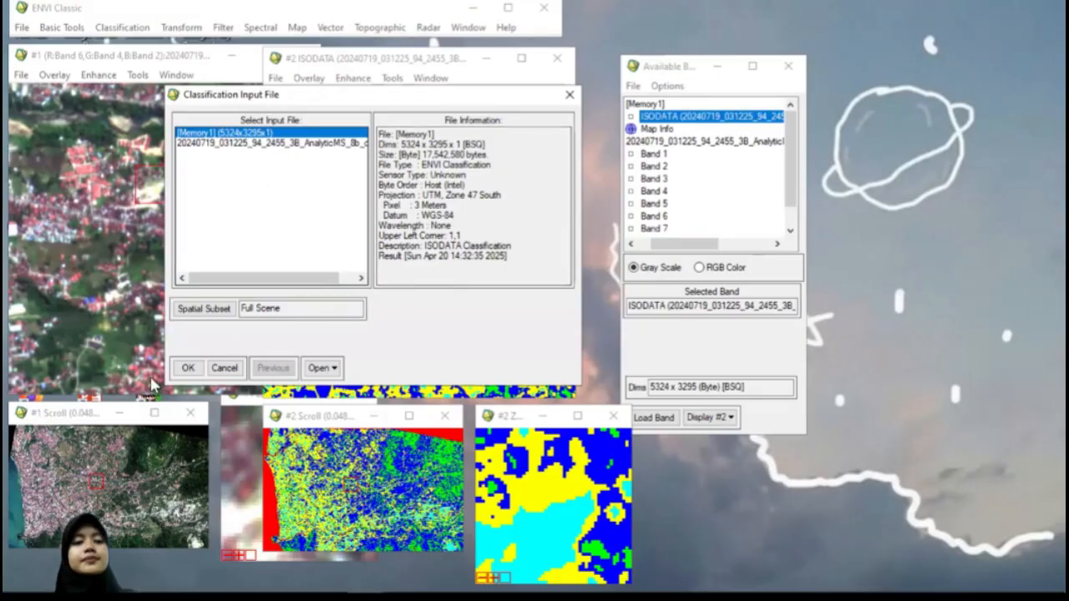
{"action": "left_click", "coordinate": [188, 368]}
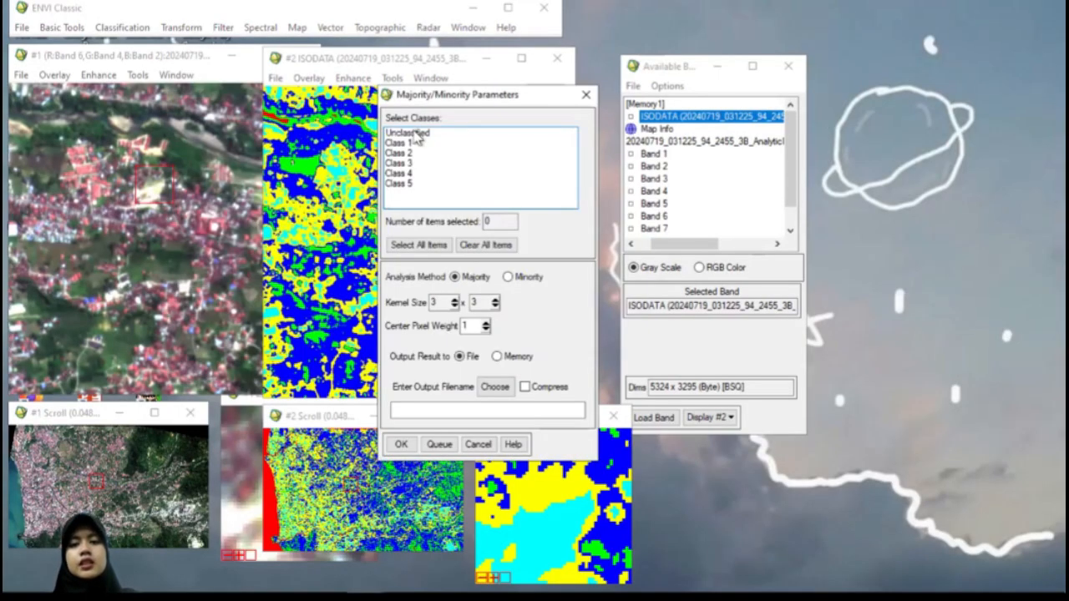
Step: Run a Minority analysis on Unclassified and Classes 1 to 5 with a 5 x 5 kernel, outputting the result to memory
{"action": "left_click_drag", "start_coordinate": [415, 135], "coordinate": [416, 191]}
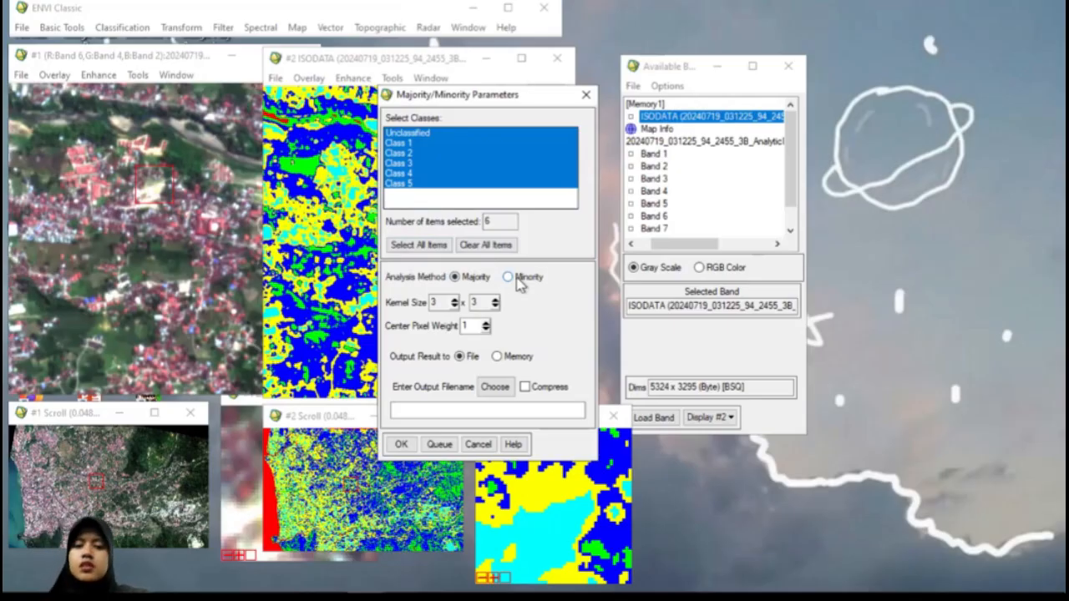
{"action": "left_click", "coordinate": [509, 279]}
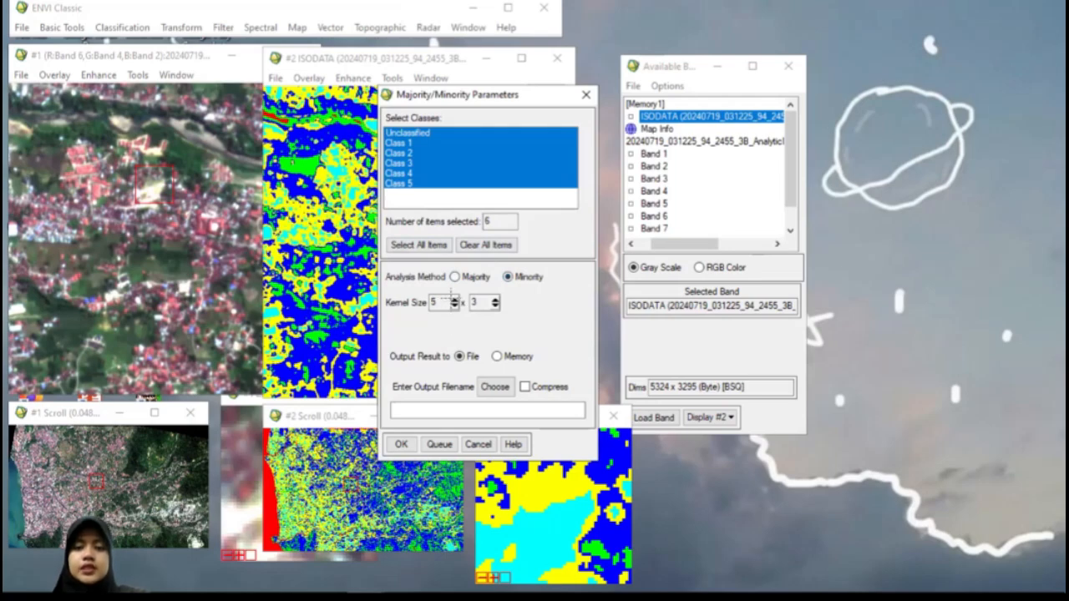
{"action": "left_click", "coordinate": [495, 301]}
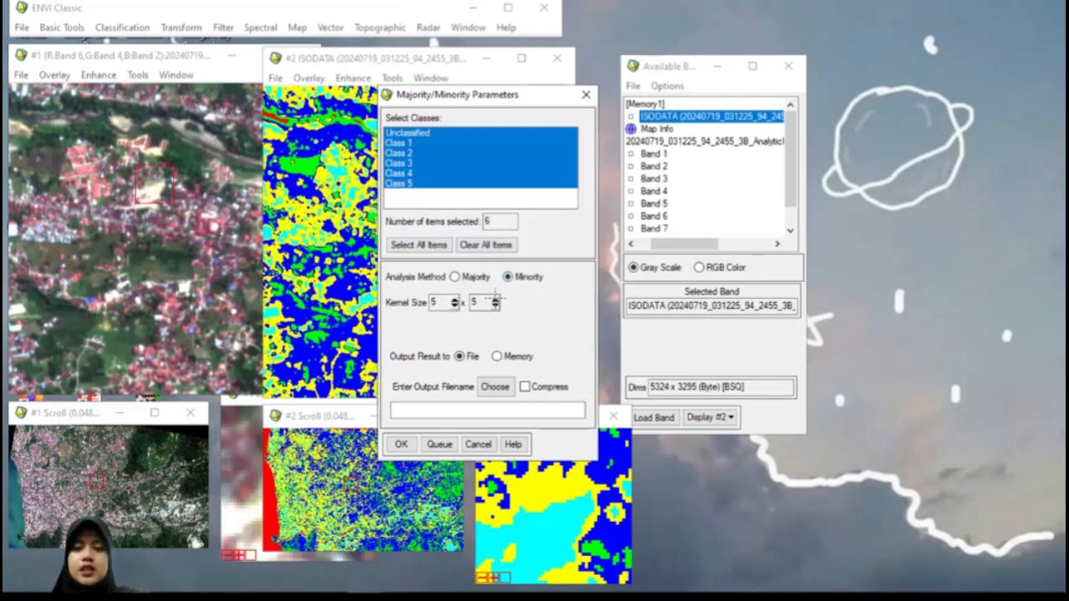
{"action": "left_click", "coordinate": [496, 357]}
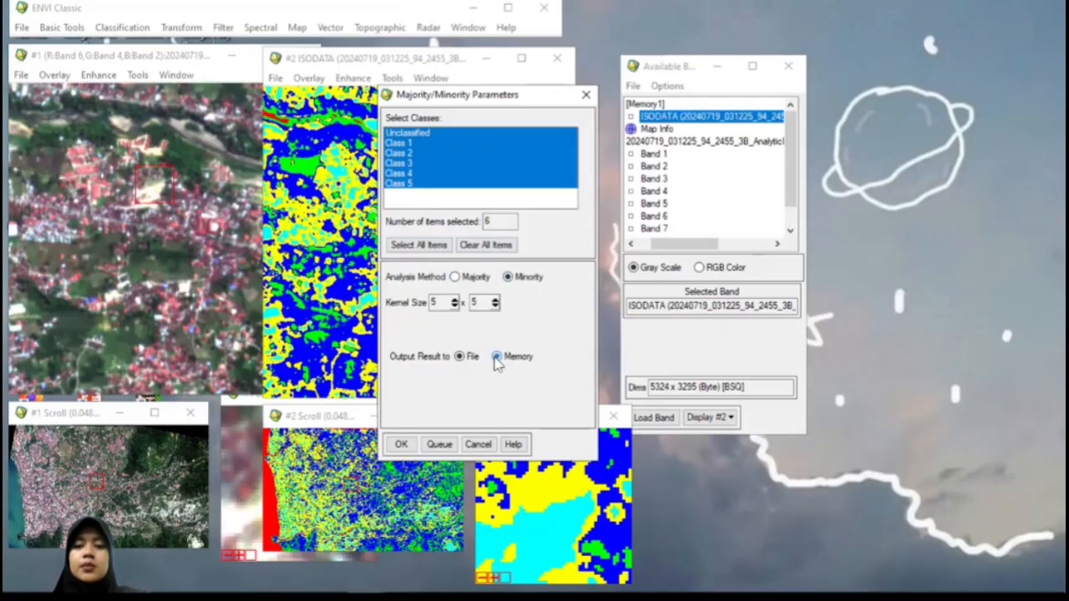
{"action": "left_click", "coordinate": [401, 445]}
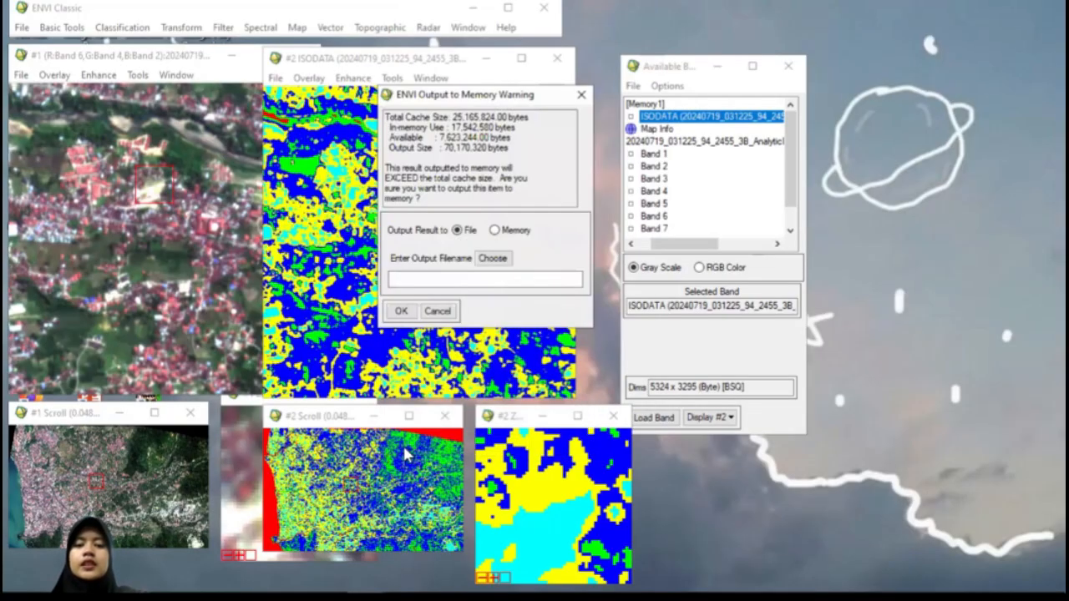
{"action": "left_click", "coordinate": [494, 230]}
{"action": "left_click", "coordinate": [401, 313]}
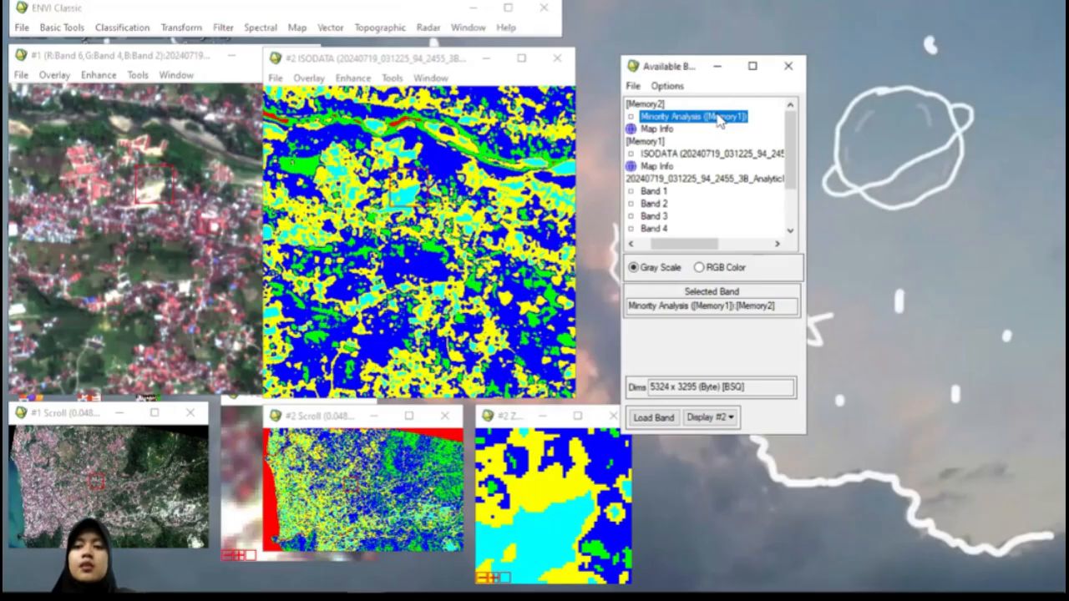
Step: Load the Minority Analysis result into a new display, place it beside the ISODATA display and inspect it against the ISODATA zoom view
{"action": "right_click", "coordinate": [719, 120]}
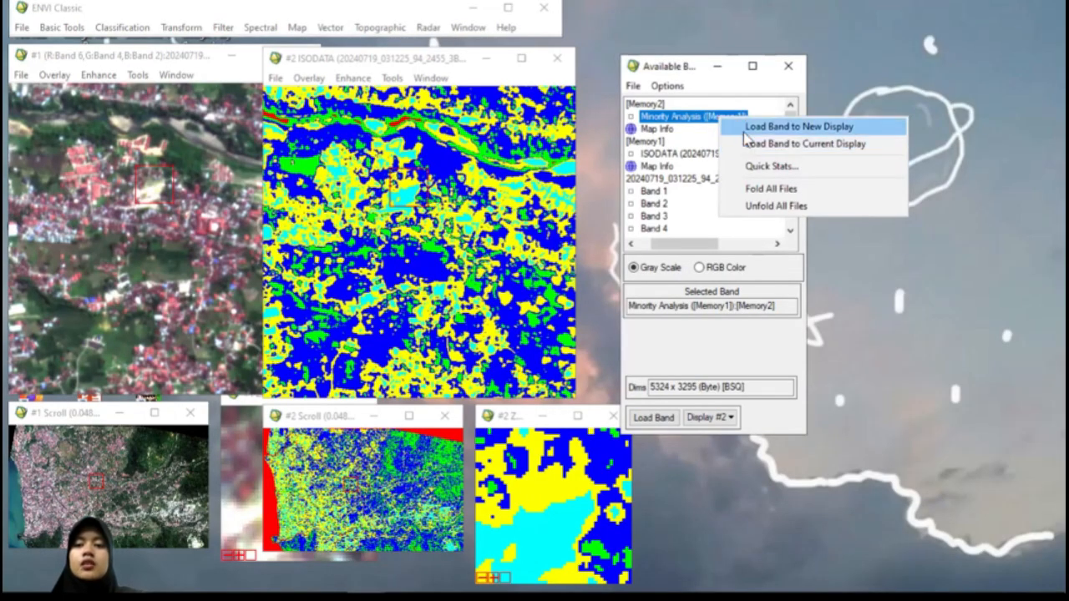
{"action": "left_click", "coordinate": [746, 130]}
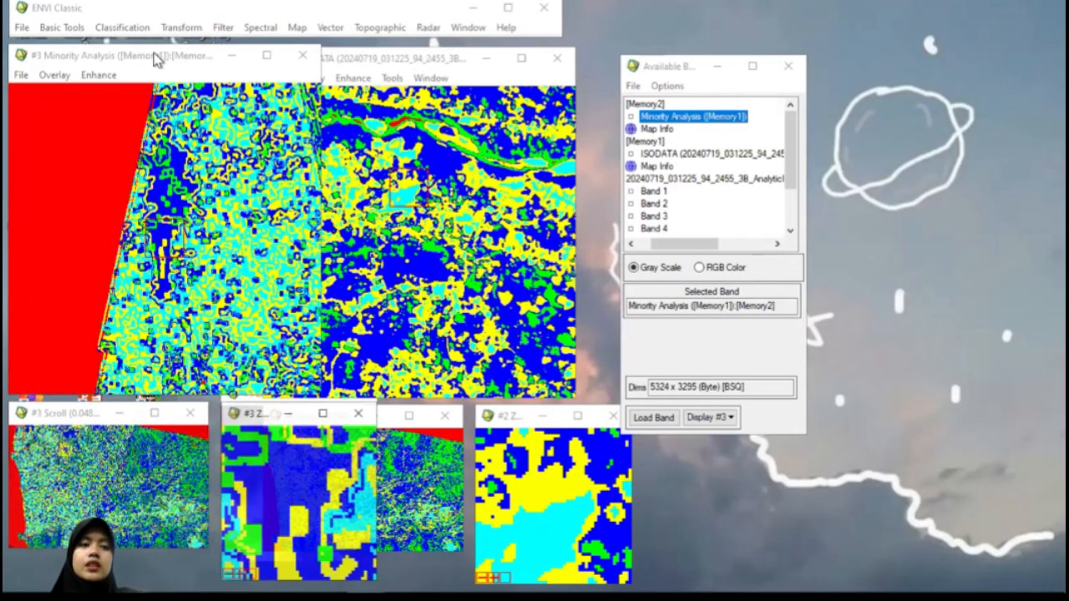
{"action": "left_click_drag", "start_coordinate": [154, 60], "coordinate": [590, 68]}
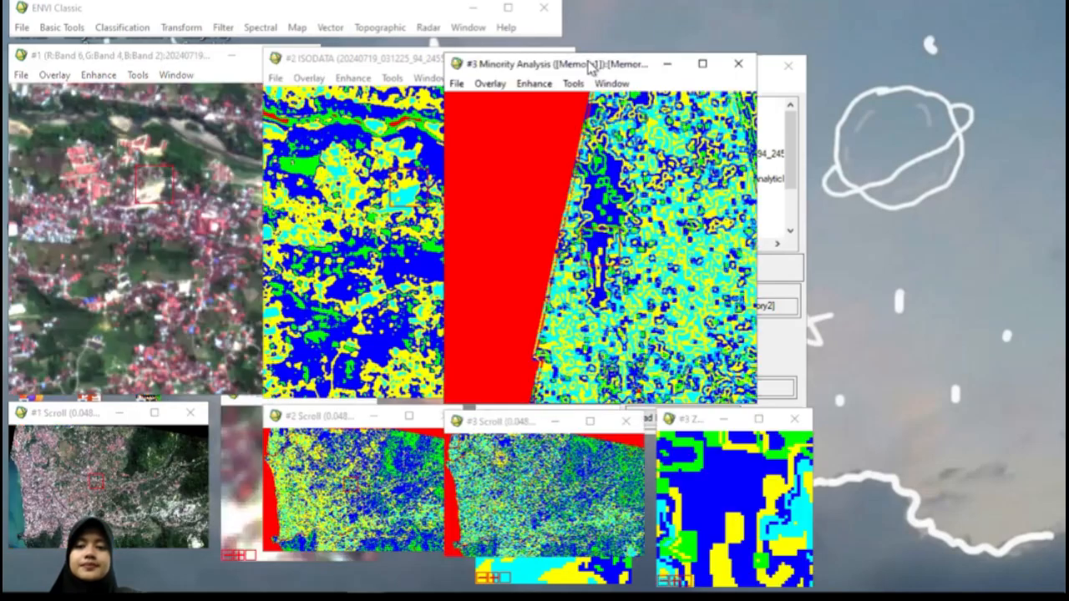
{"action": "left_click_drag", "start_coordinate": [600, 240], "coordinate": [648, 193]}
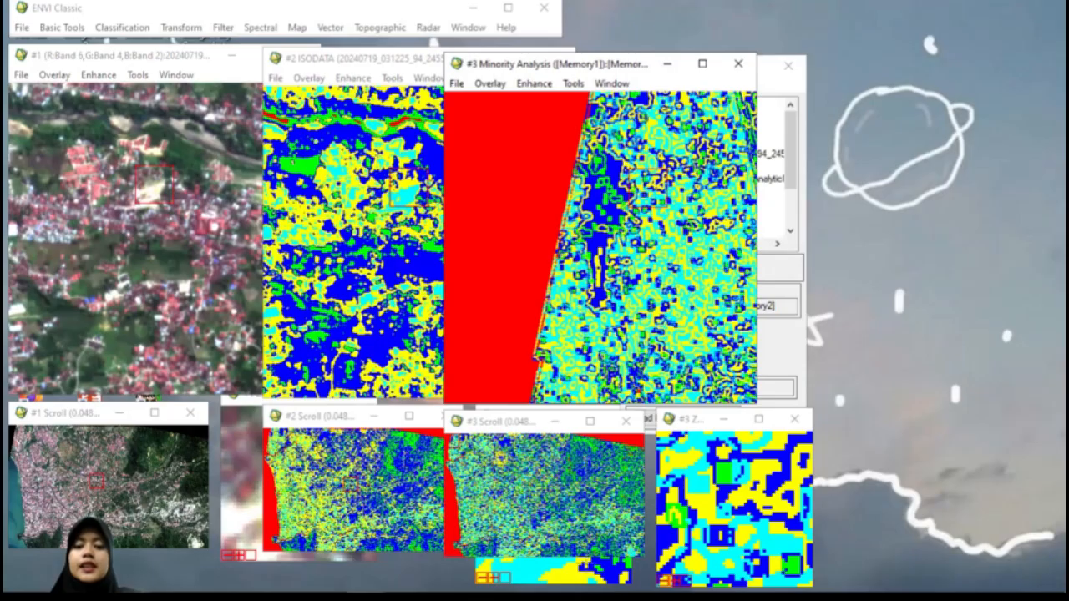
{"action": "left_click", "coordinate": [561, 572]}
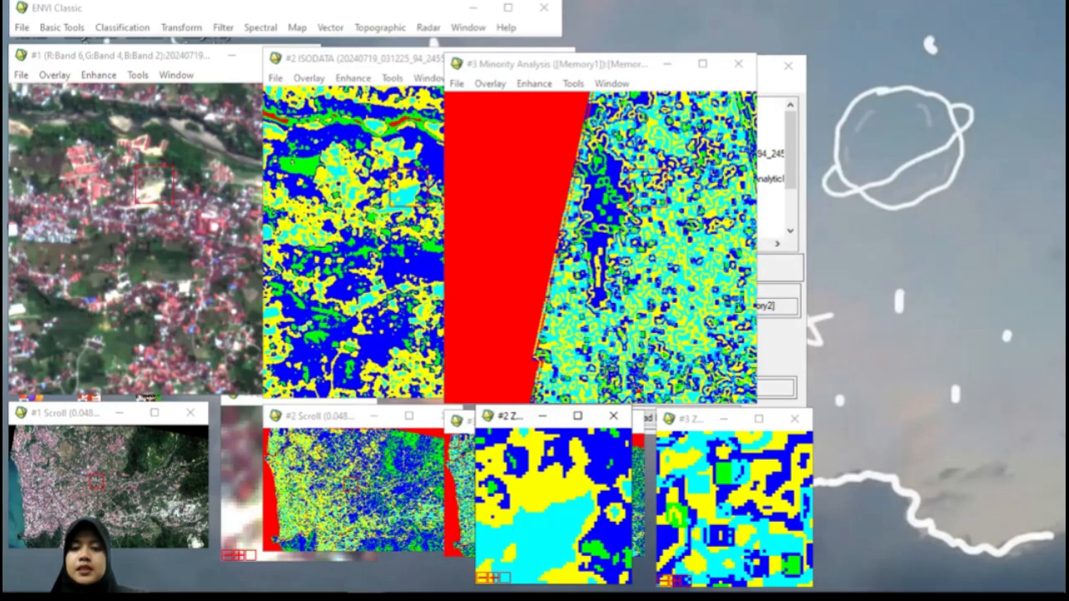
Step: Link the Minority Analysis display with the RGB composite and ISODATA displays, keeping dynamic overlay on
{"action": "right_click", "coordinate": [628, 232]}
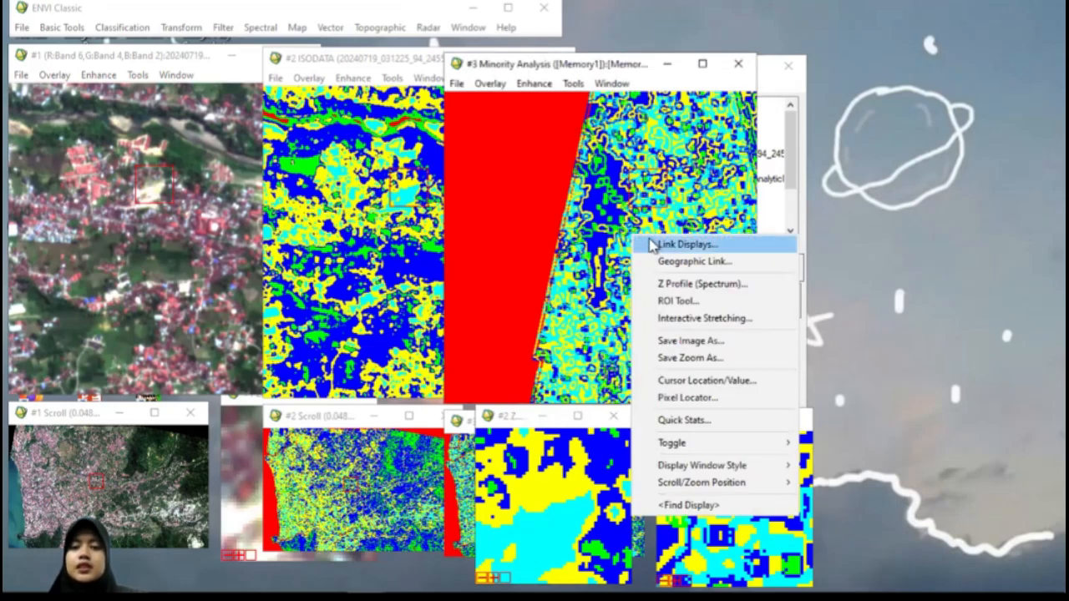
{"action": "left_click", "coordinate": [652, 242]}
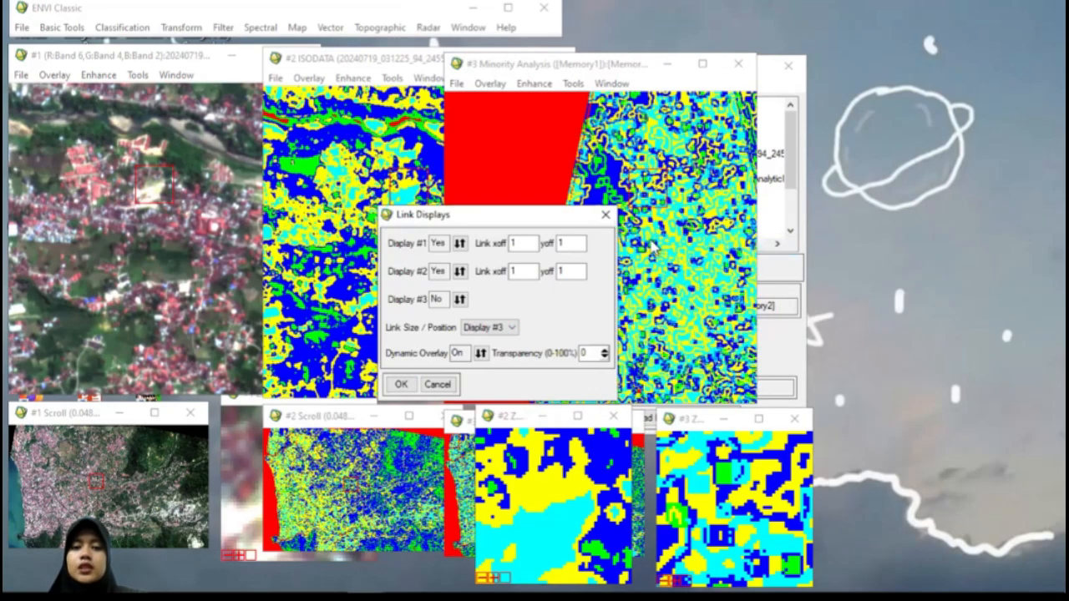
{"action": "left_click", "coordinate": [460, 302]}
{"action": "left_click", "coordinate": [399, 384]}
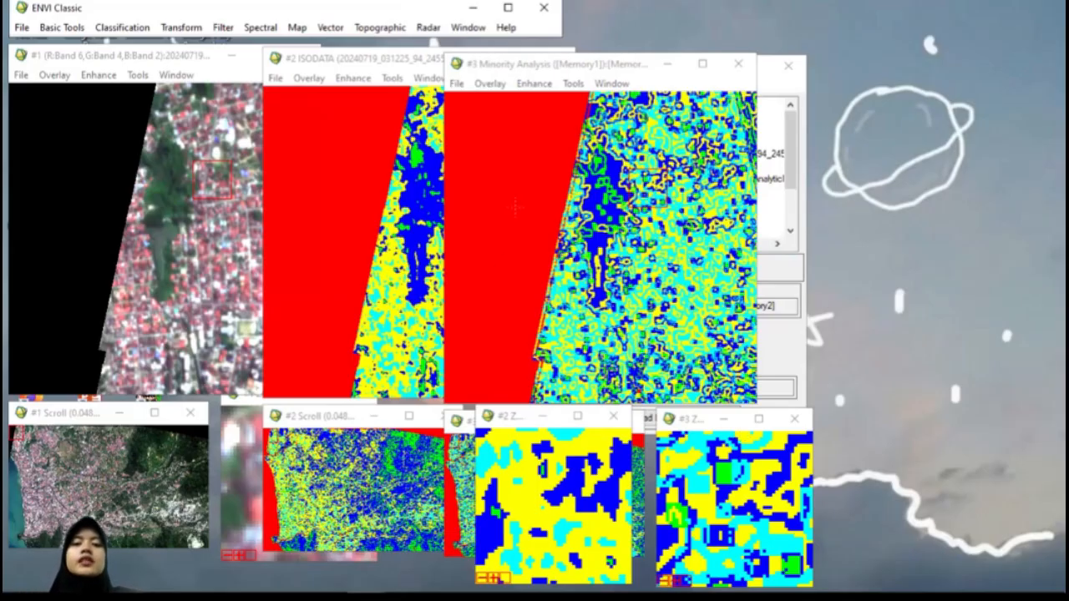
Step: Rearrange the ISODATA and Minority Analysis displays to compare them and uncover the available bands list
{"action": "left_click", "coordinate": [341, 64]}
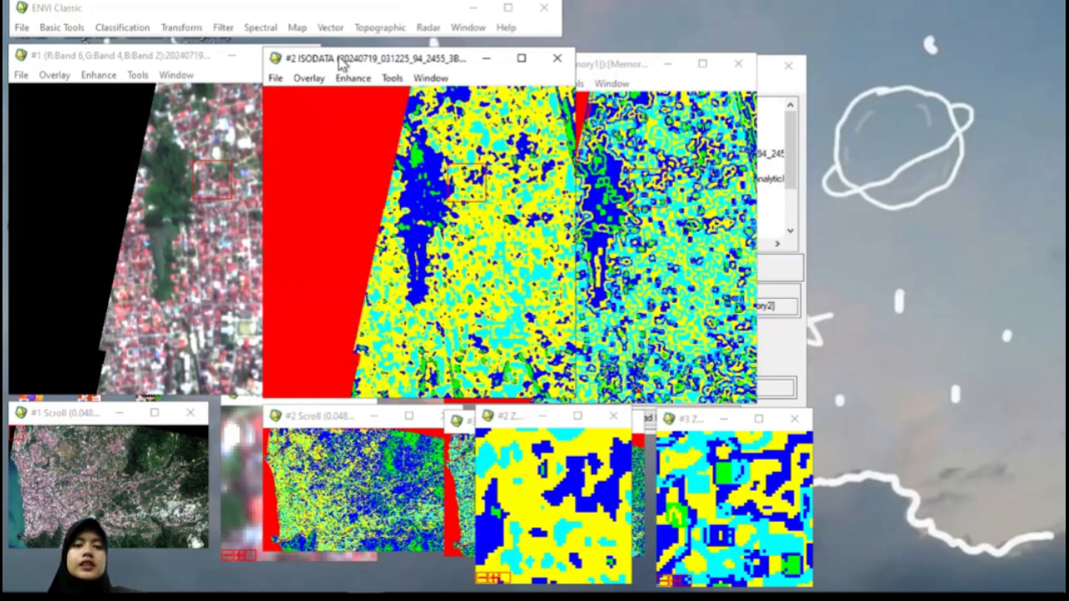
{"action": "left_click_drag", "start_coordinate": [341, 64], "coordinate": [143, 61]}
{"action": "left_click", "coordinate": [525, 71]}
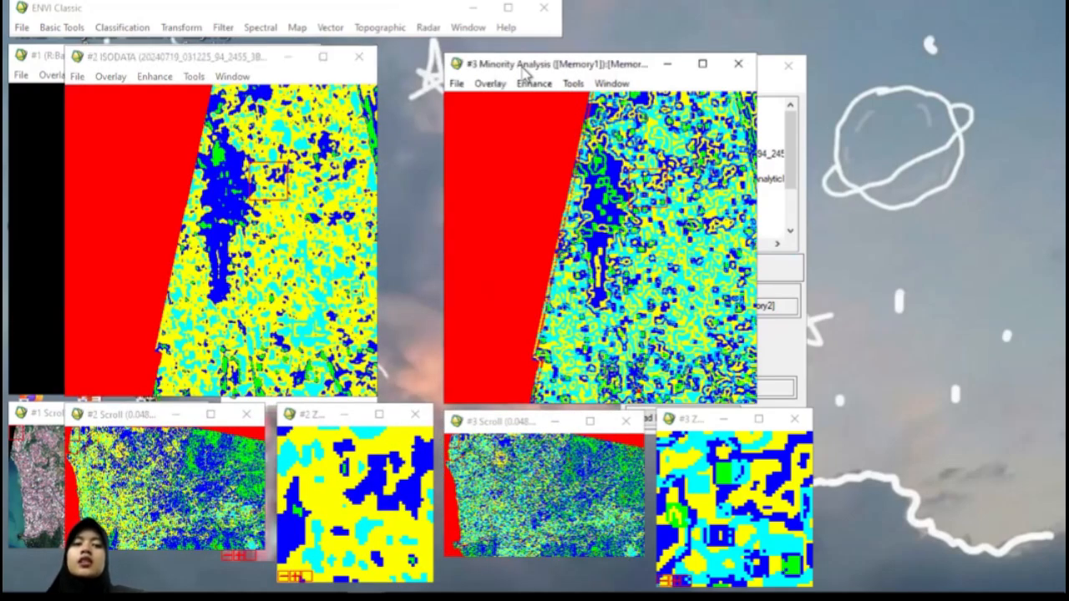
{"action": "left_click_drag", "start_coordinate": [524, 70], "coordinate": [271, 68]}
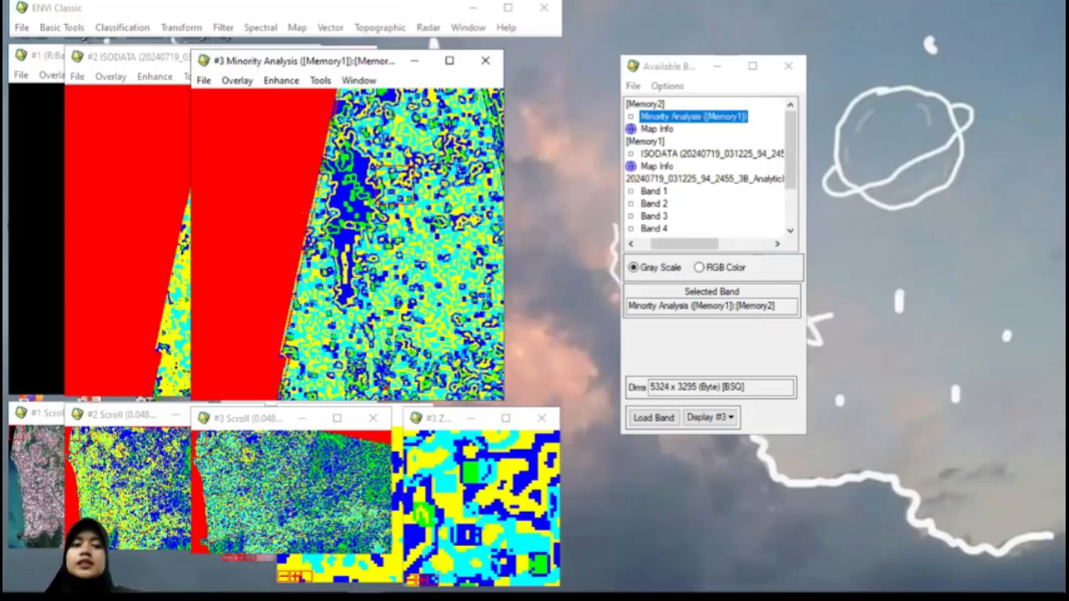
Step: Start a Raster to Vector conversion using the [Memory2] Minority Analysis band at full scene as input
{"action": "left_click", "coordinate": [331, 28]}
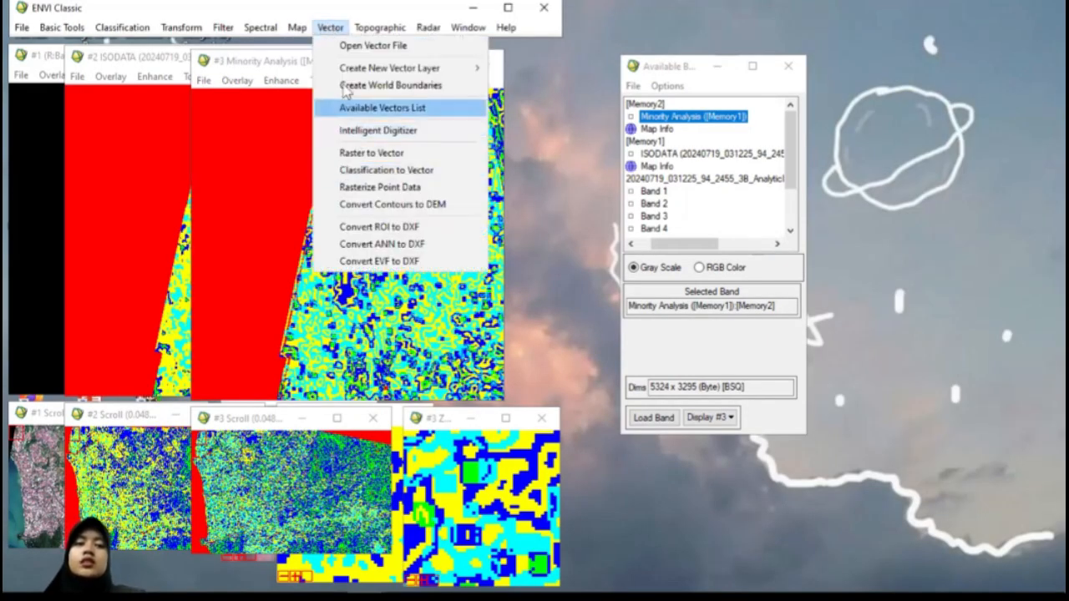
{"action": "left_click", "coordinate": [370, 154]}
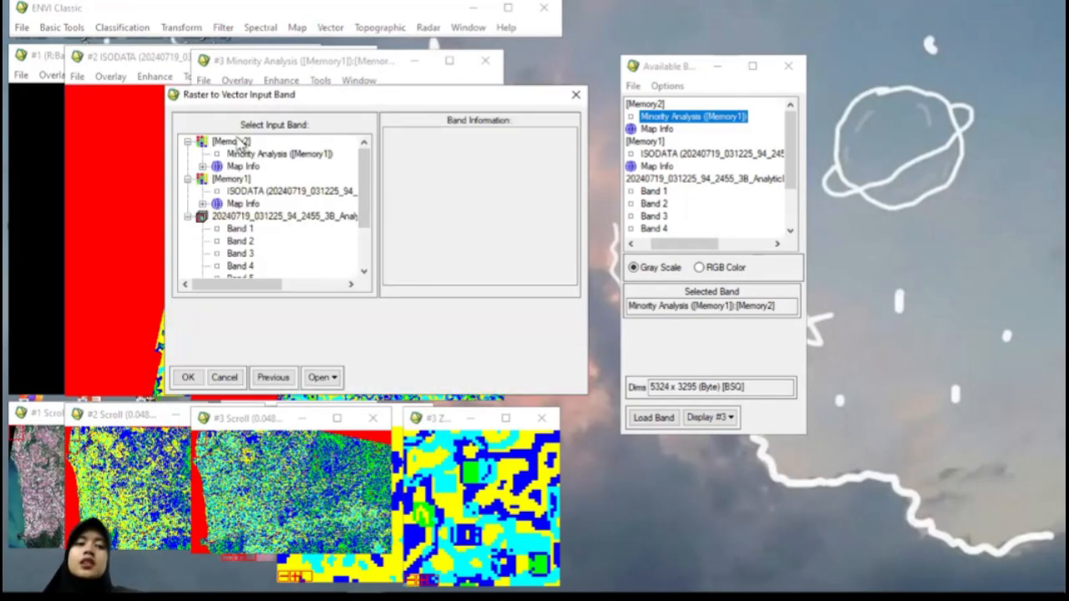
{"action": "left_click", "coordinate": [236, 143]}
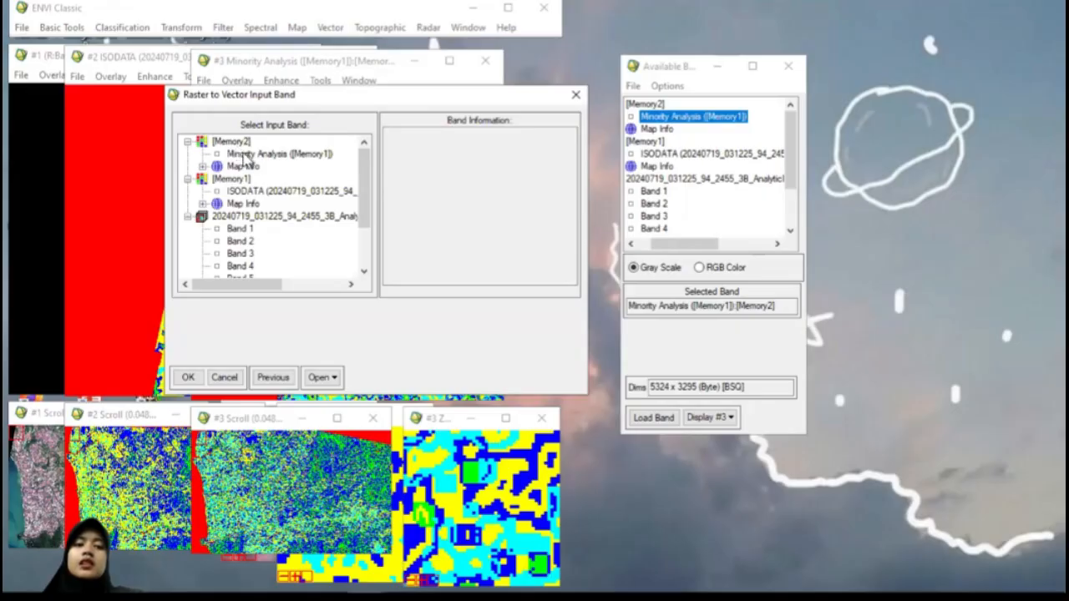
{"action": "left_click", "coordinate": [245, 154]}
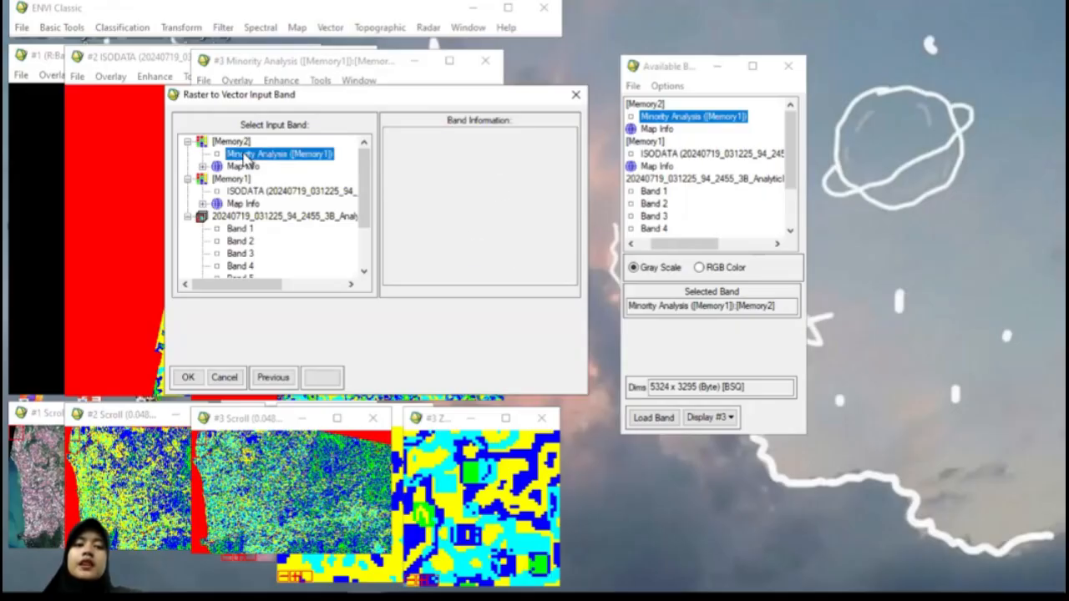
{"action": "left_click", "coordinate": [188, 377]}
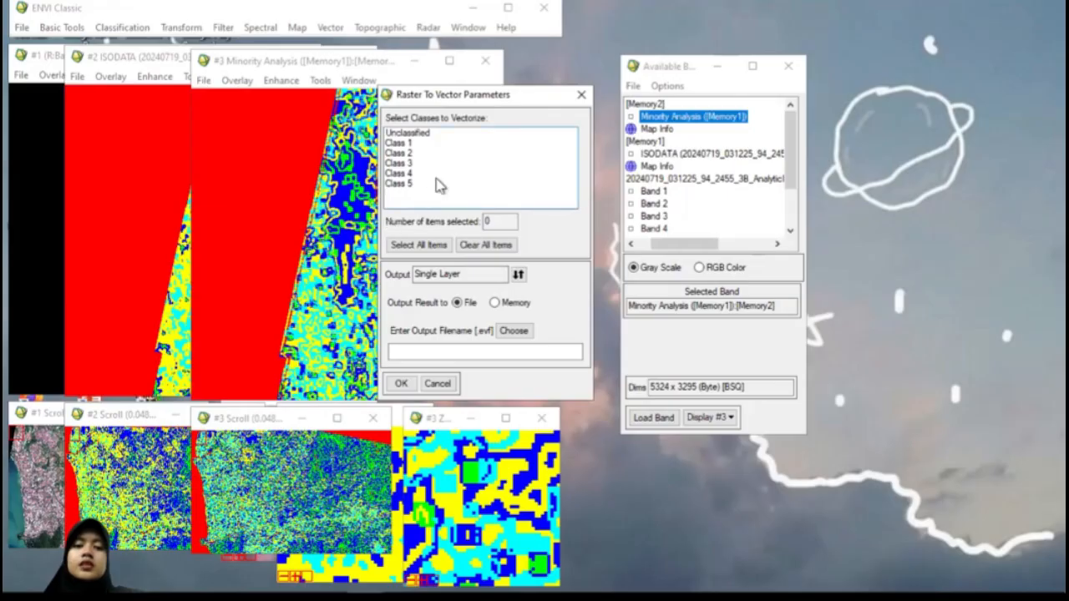
Step: Vectorize Unclassified and Classes 1 to 5 into a single layer output to memory
{"action": "left_click_drag", "start_coordinate": [411, 135], "coordinate": [409, 190]}
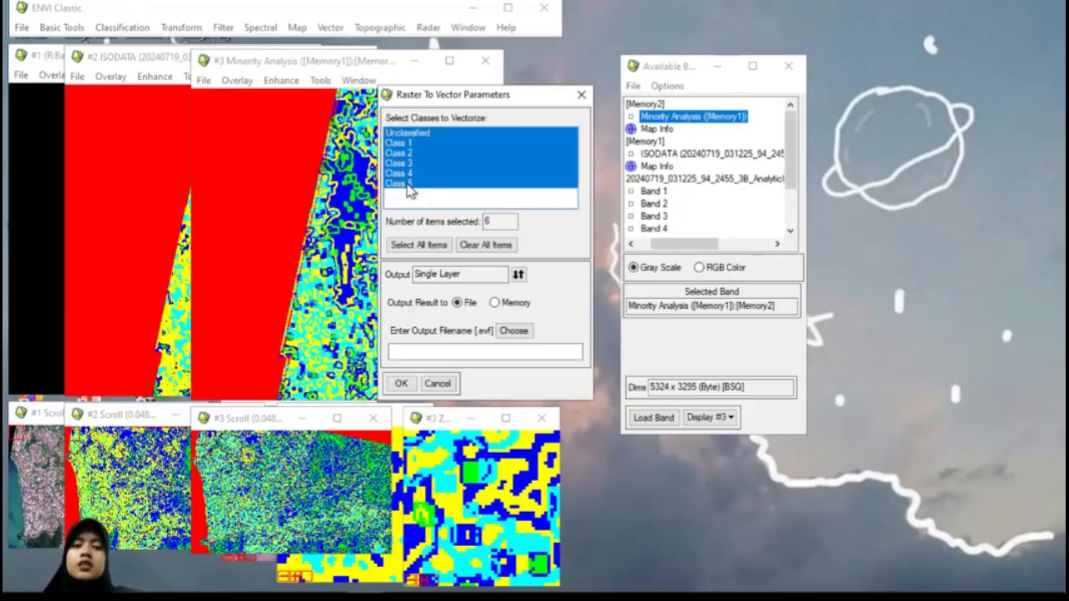
{"action": "left_click", "coordinate": [495, 304]}
{"action": "left_click", "coordinate": [401, 384]}
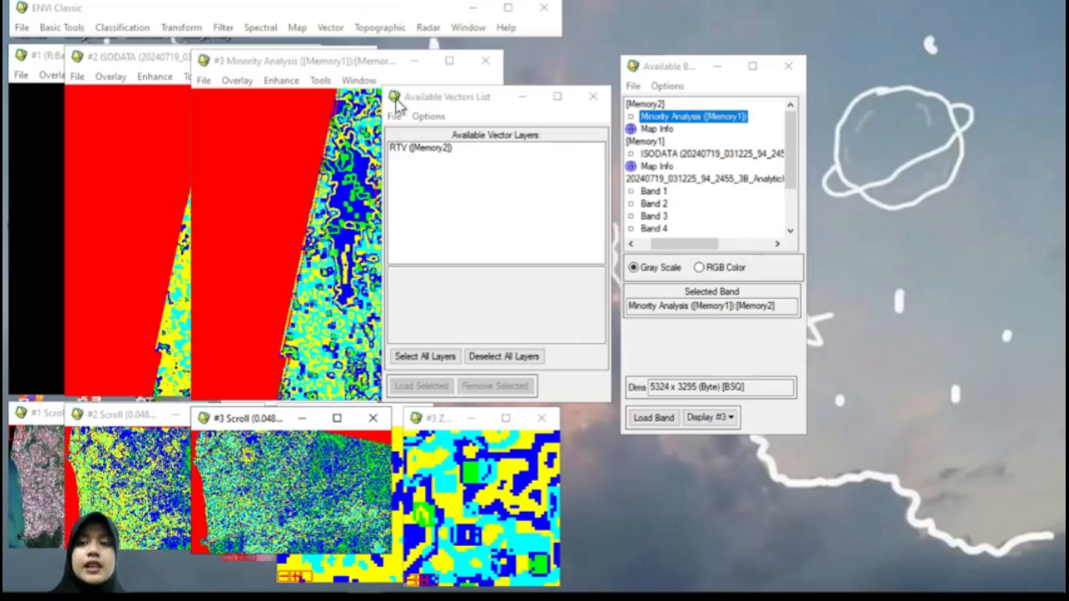
Step: Start exporting the RTV ([Memory2]) vector layer to a shapefile
{"action": "left_click", "coordinate": [426, 150]}
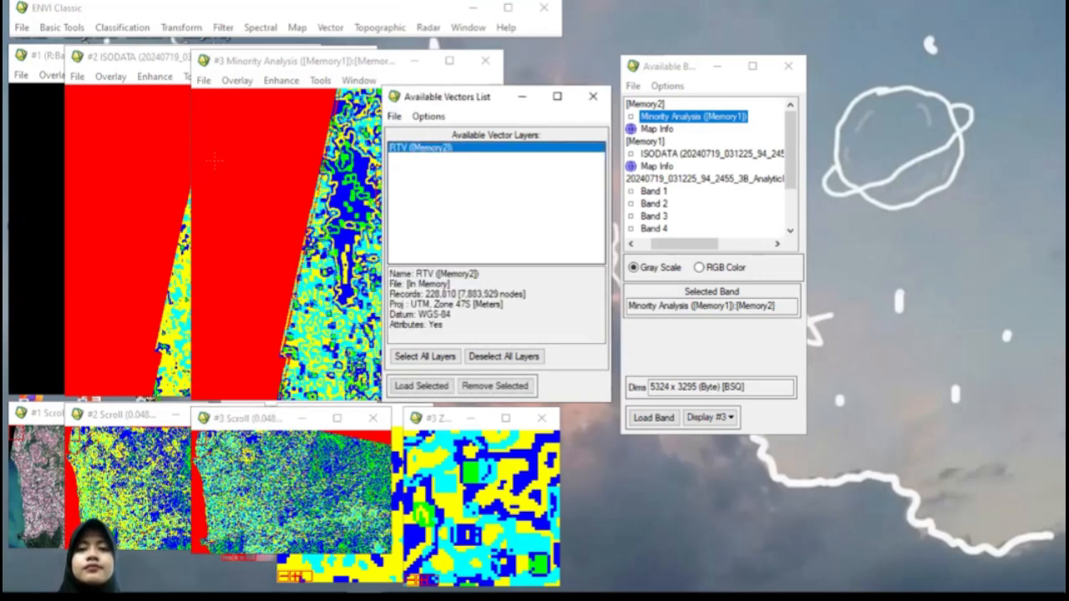
{"action": "left_click", "coordinate": [395, 116]}
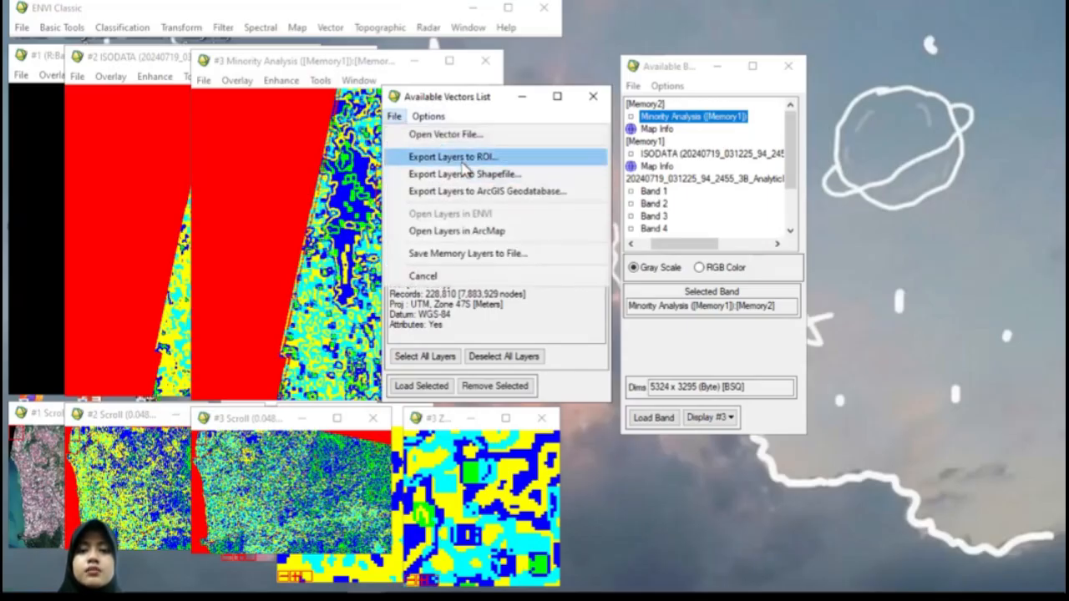
{"action": "left_click", "coordinate": [544, 173]}
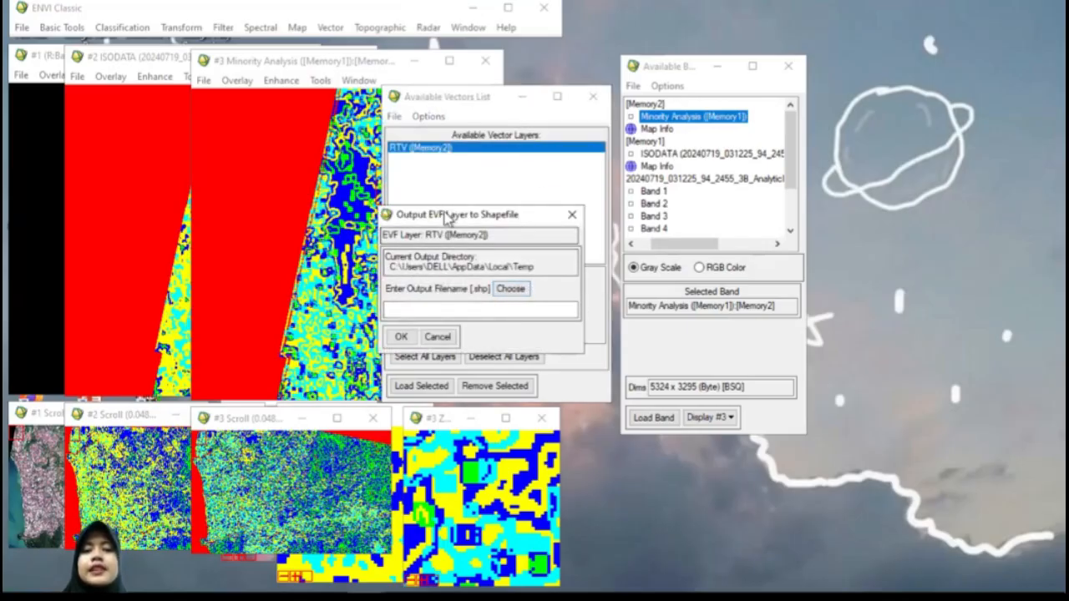
Step: Export the layer to a shapefile named isodata in the PENGOLAHAN CITRA DIGITAL folder on the progres tugas (E:) drive
{"action": "left_click", "coordinate": [517, 289]}
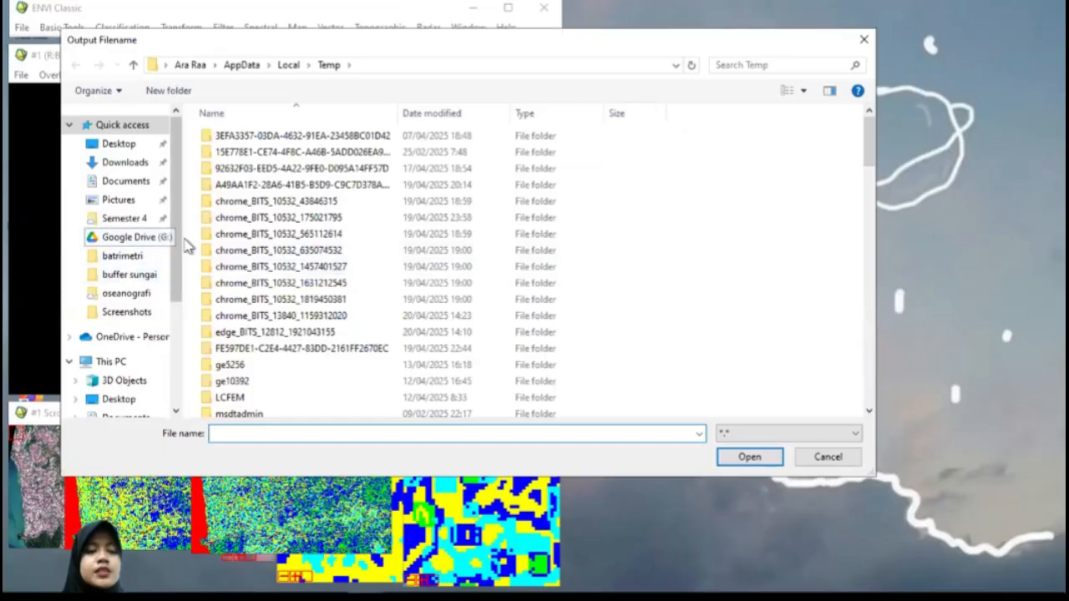
{"action": "scroll", "coordinate": [173, 239], "scroll_direction": "down", "scroll_amount": 3}
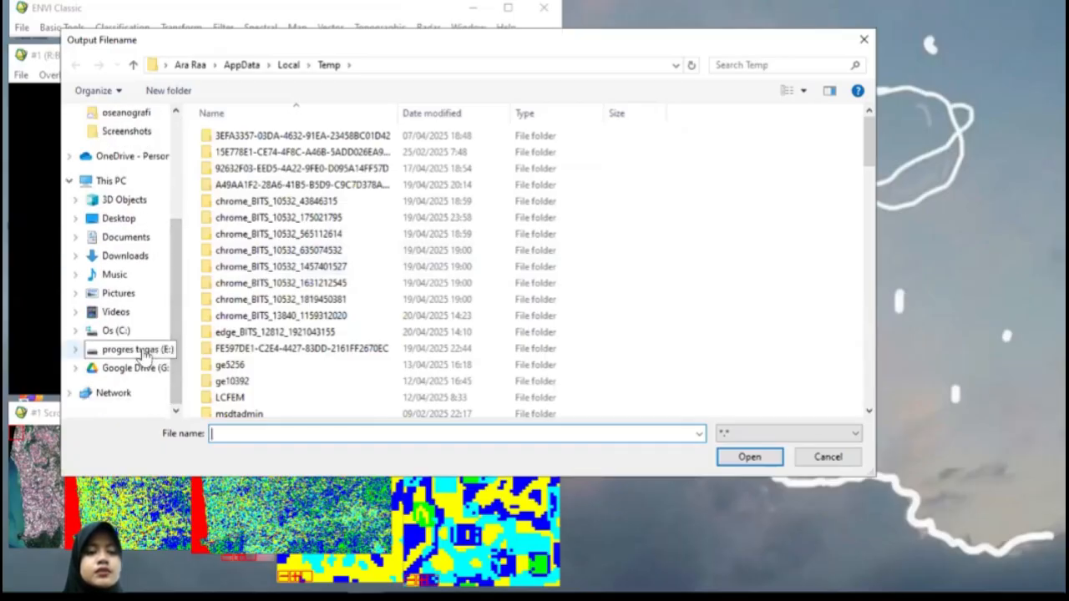
{"action": "left_click", "coordinate": [133, 349]}
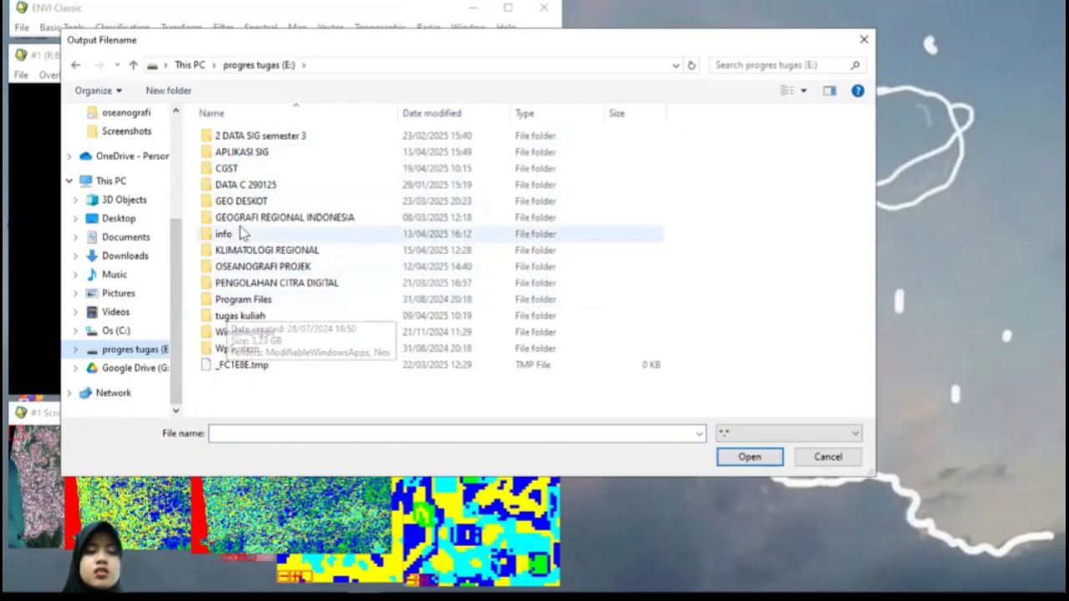
{"action": "double_click", "coordinate": [249, 284]}
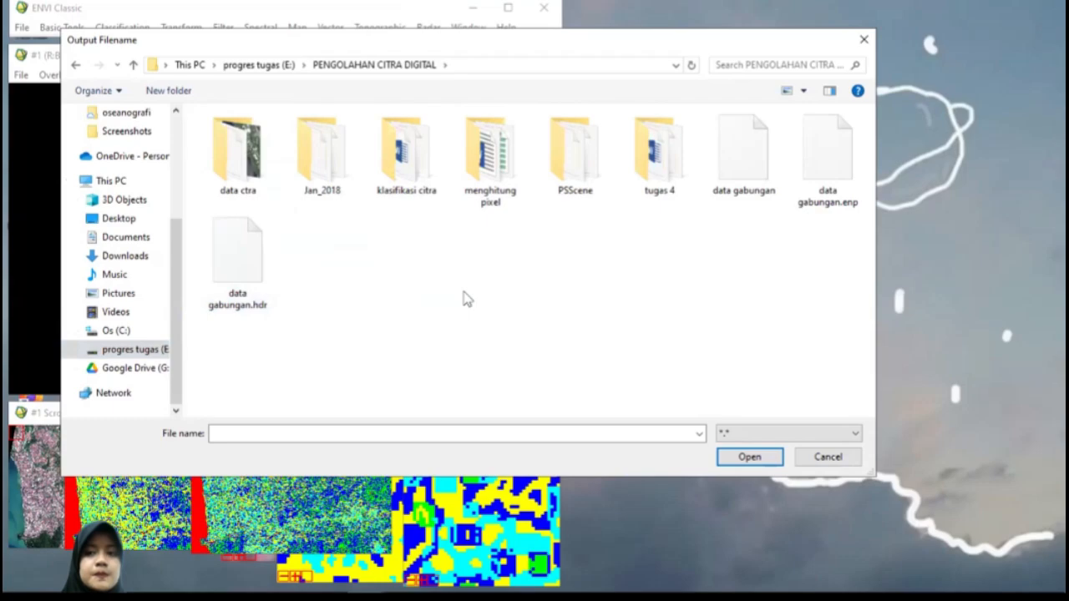
{"action": "right_click", "coordinate": [372, 293]}
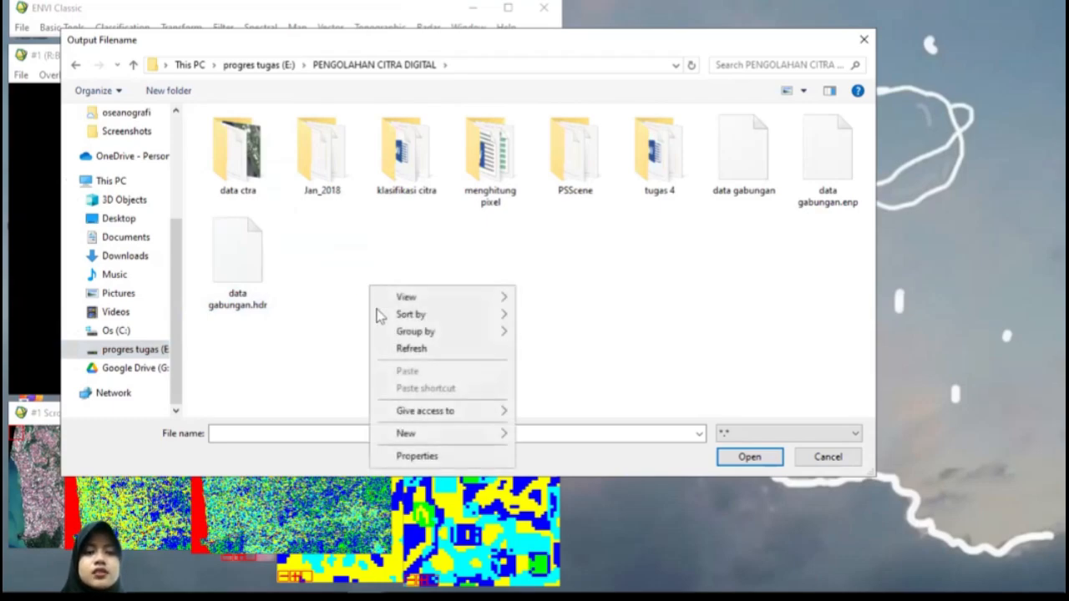
{"action": "left_click", "coordinate": [308, 432]}
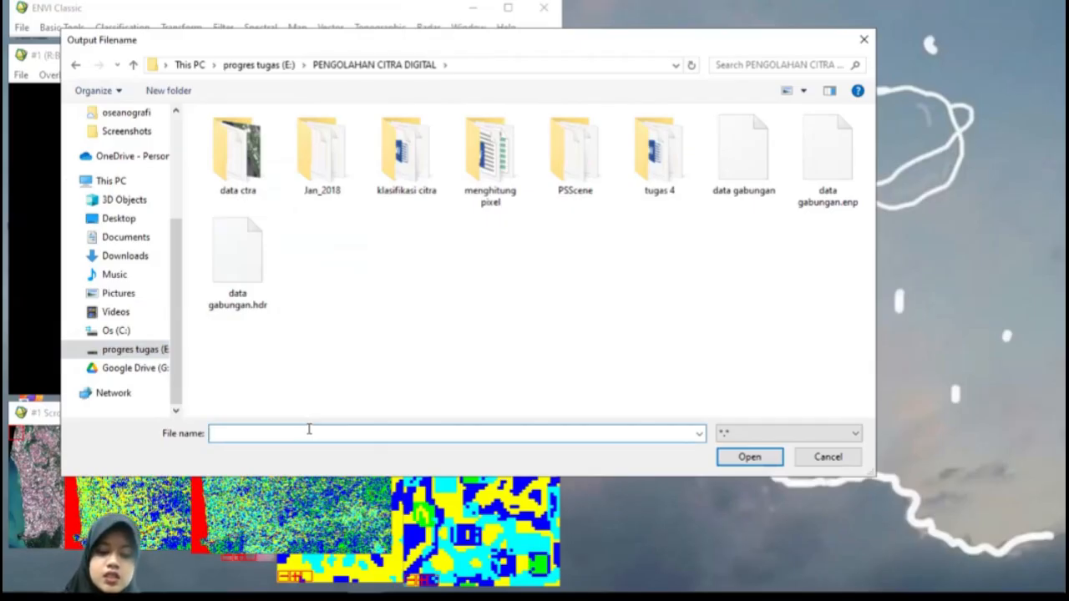
{"action": "key", "text": "super+v"}
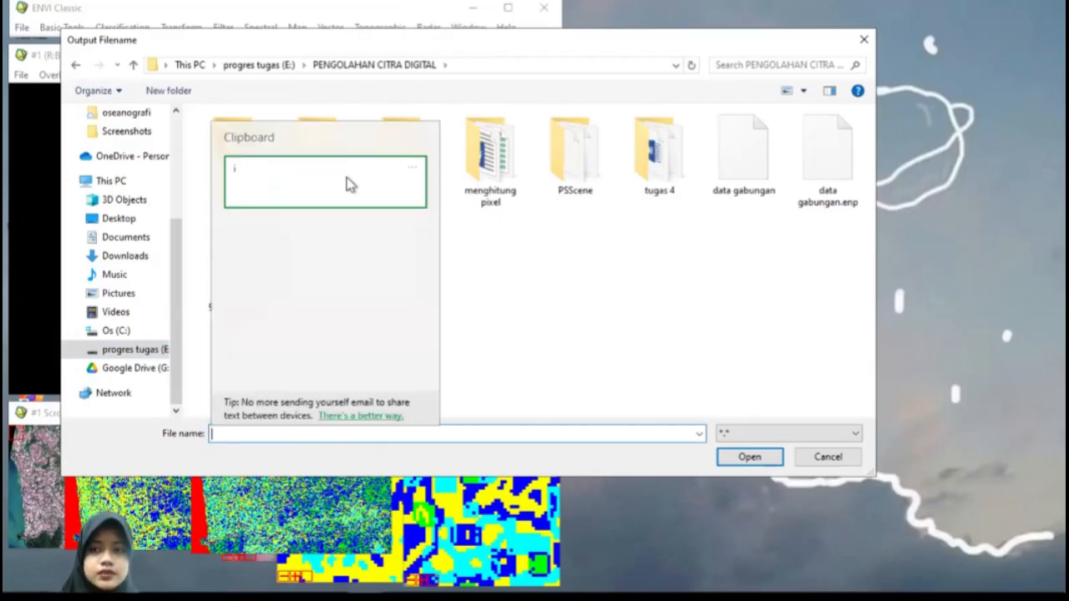
{"action": "key", "text": "Escape"}
{"action": "type", "text": "isodata"}
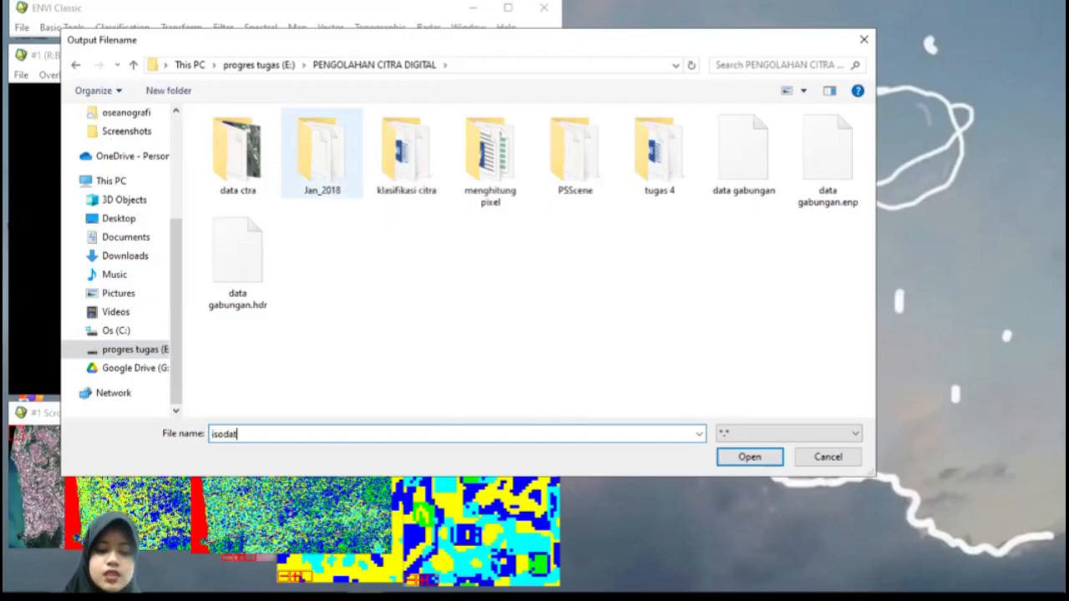
{"action": "left_click", "coordinate": [773, 461]}
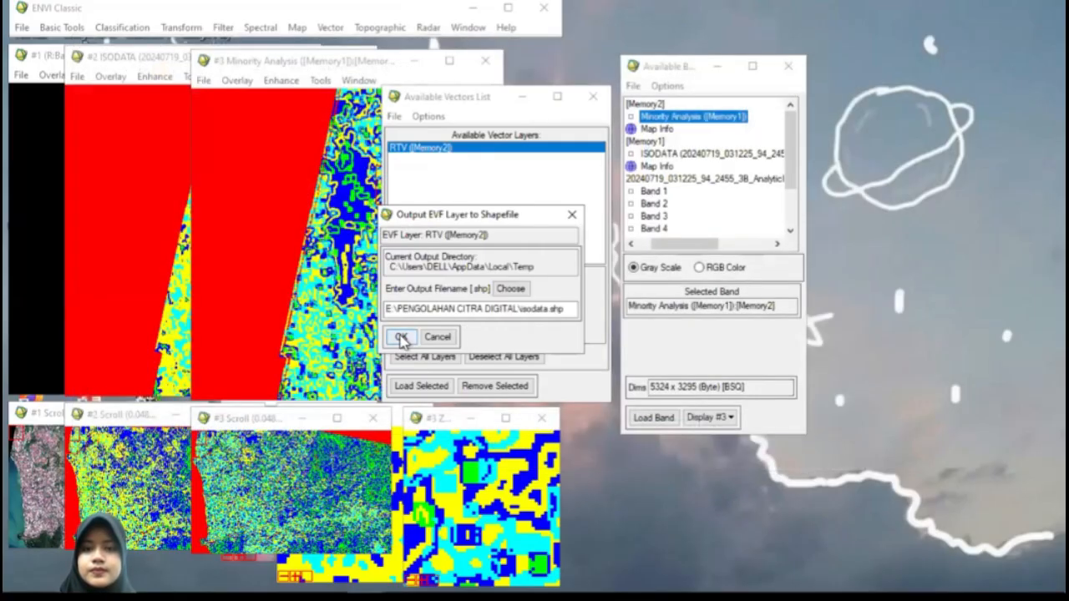
{"action": "left_click", "coordinate": [401, 337]}
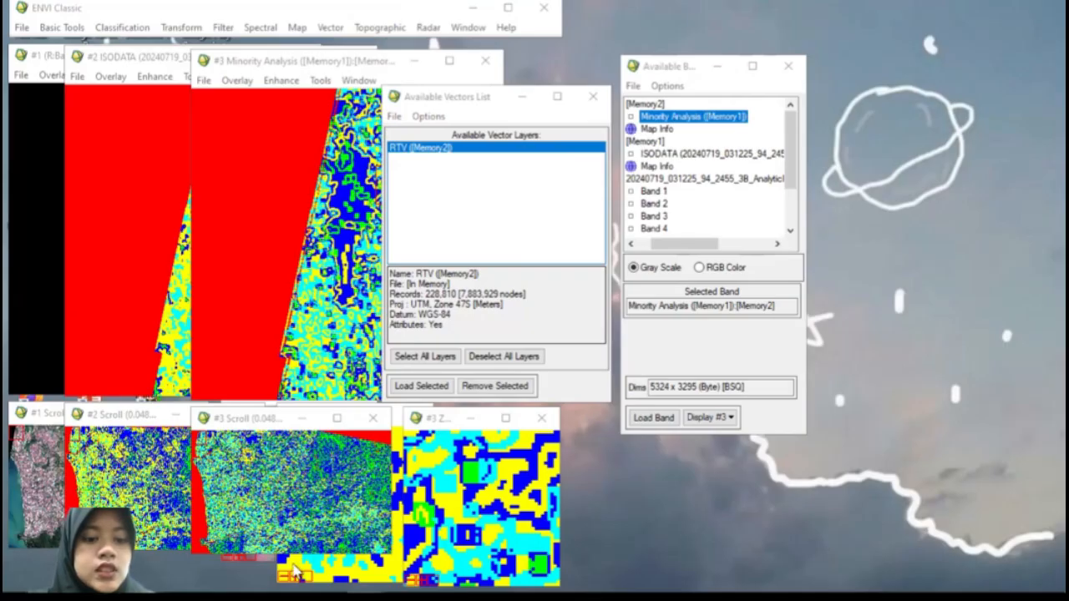
Step: Switch to File Explorer to check the PENGOLAHAN CITRA DIGITAL folder for the exported isodata files, and close the Available Vectors List
{"action": "left_click", "coordinate": [213, 576]}
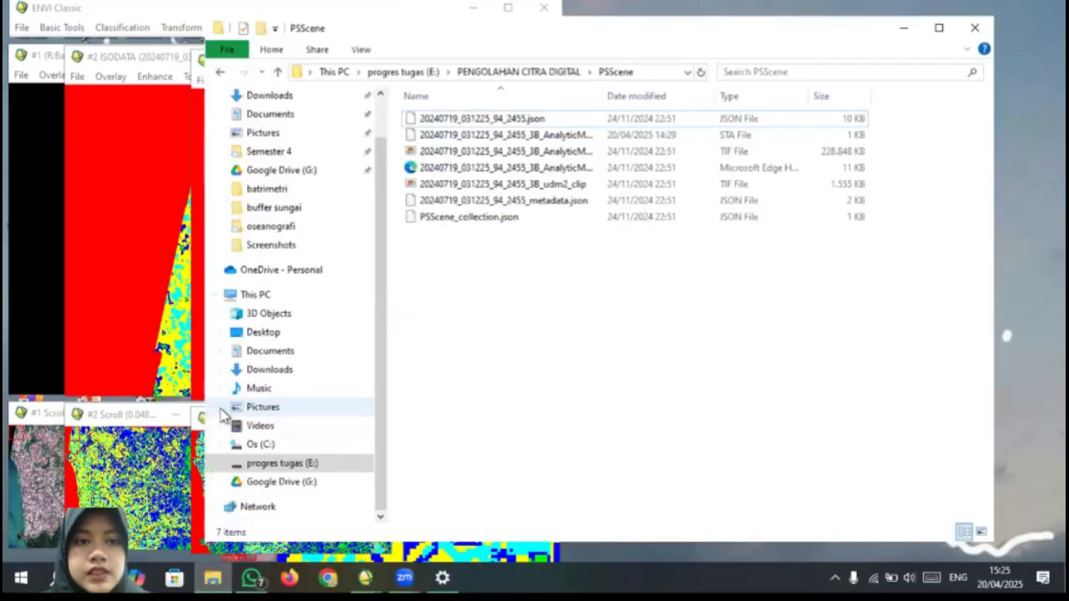
{"action": "left_click", "coordinate": [278, 72]}
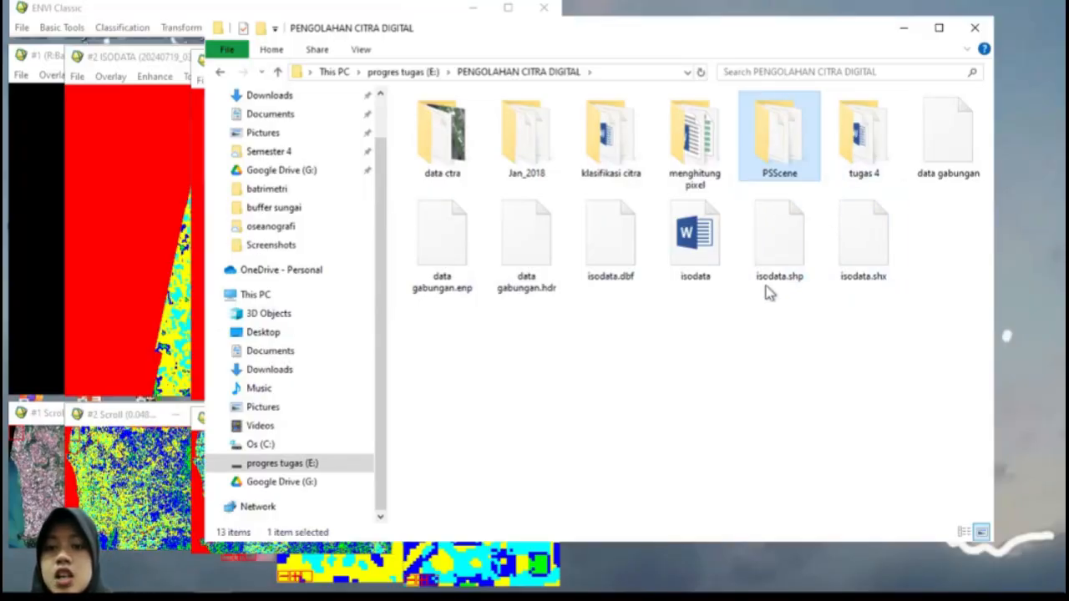
{"action": "right_click", "coordinate": [704, 351]}
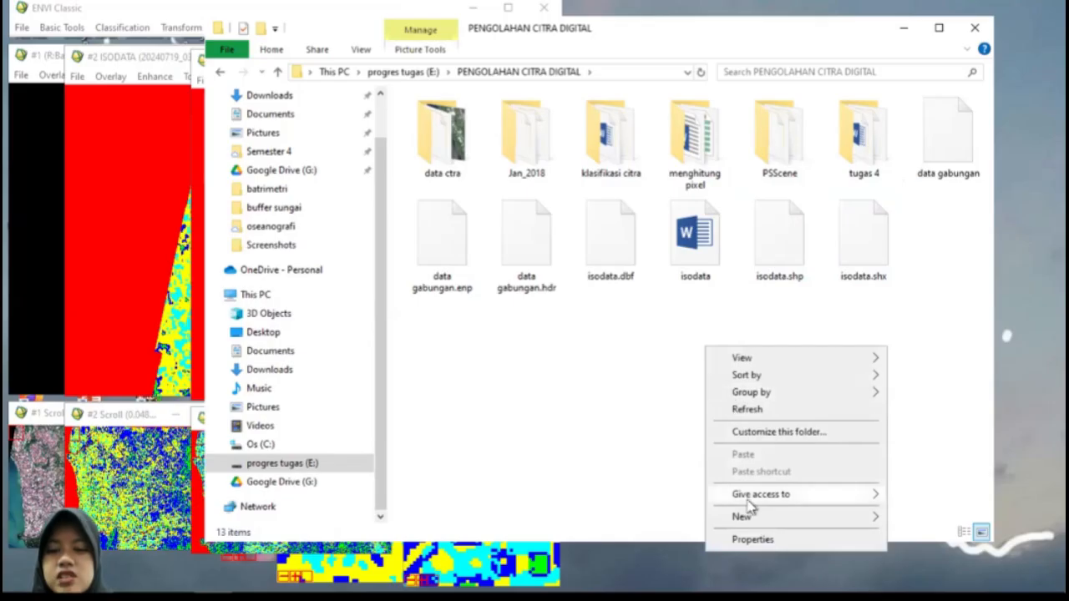
{"action": "left_click", "coordinate": [587, 349]}
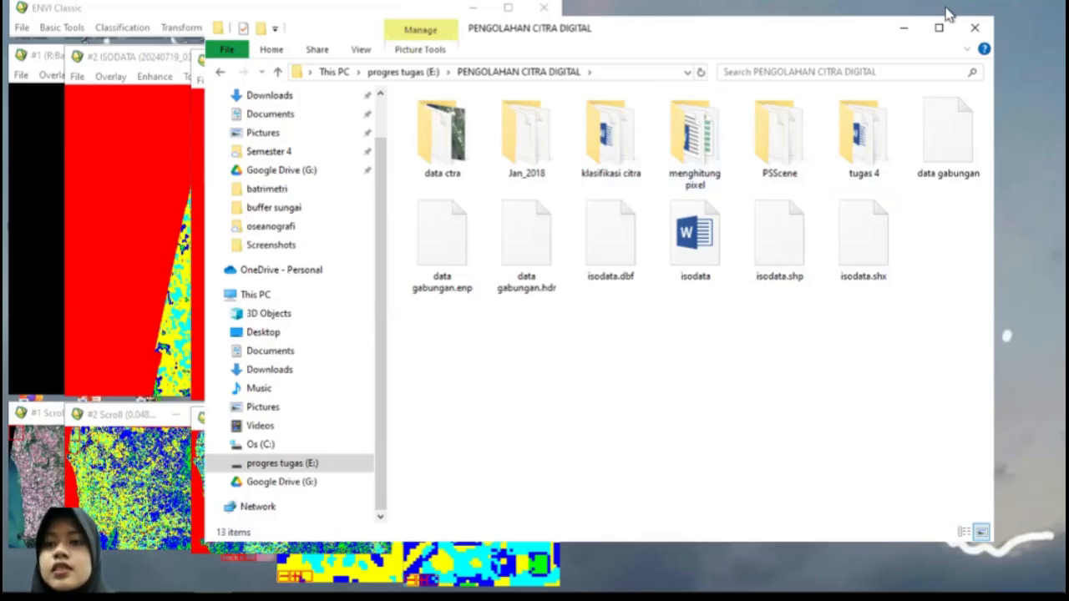
{"action": "left_click", "coordinate": [901, 31]}
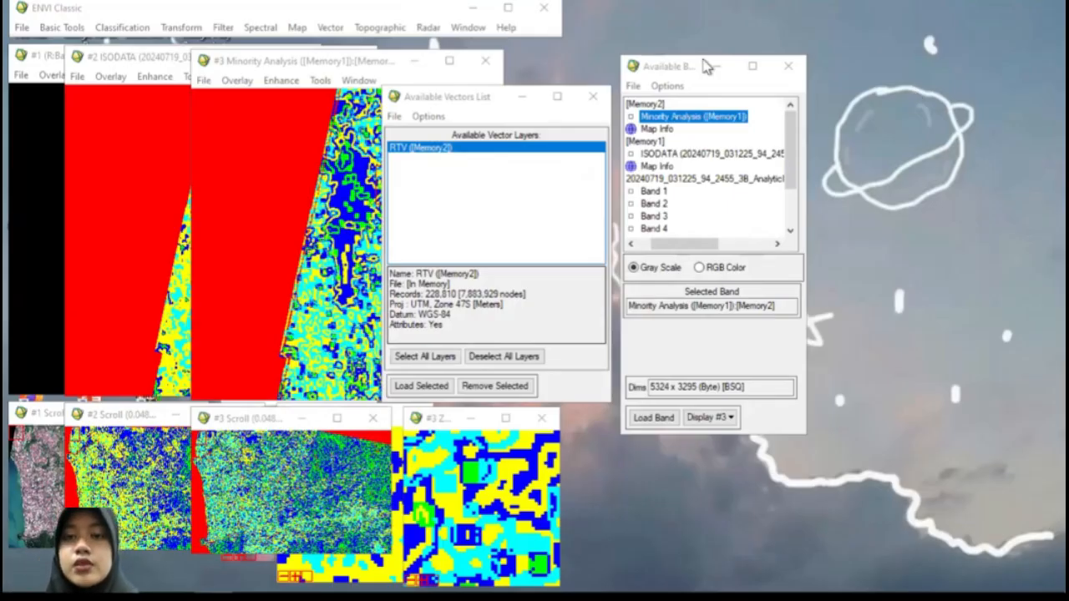
{"action": "left_click", "coordinate": [588, 98]}
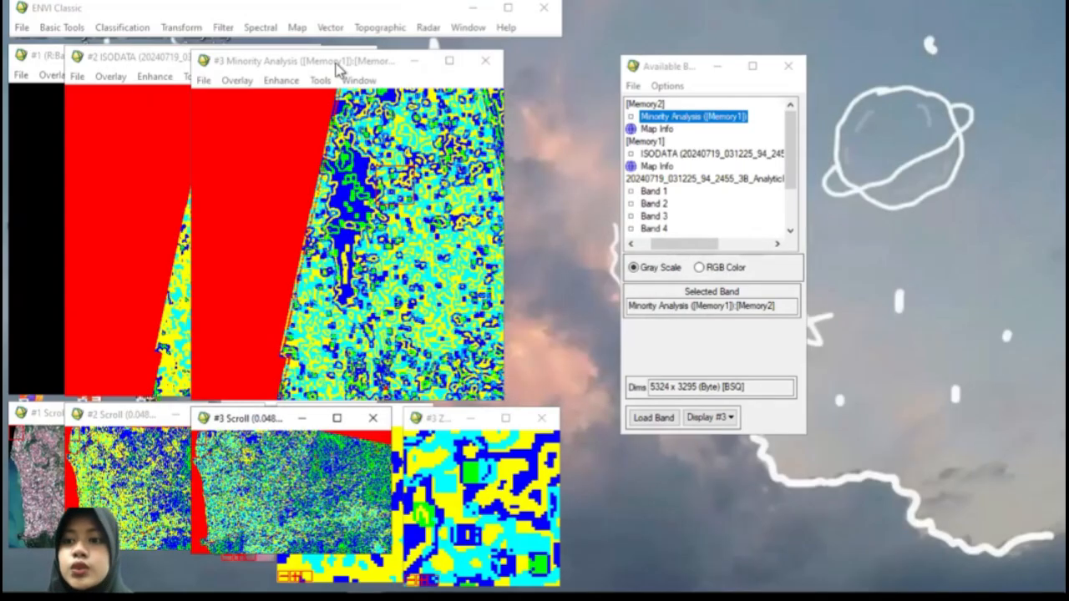
Step: Start an unsupervised K-Means classification using the eight-band AnalyticMS image with full scene and all 8 bands as input
{"action": "left_click", "coordinate": [119, 30]}
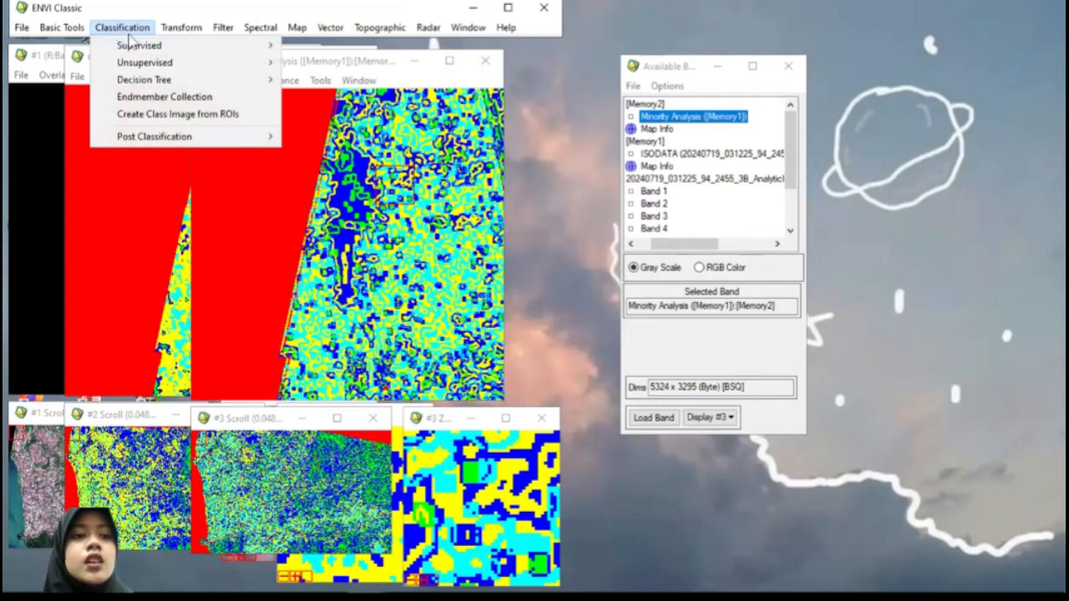
{"action": "mouse_move", "coordinate": [163, 62]}
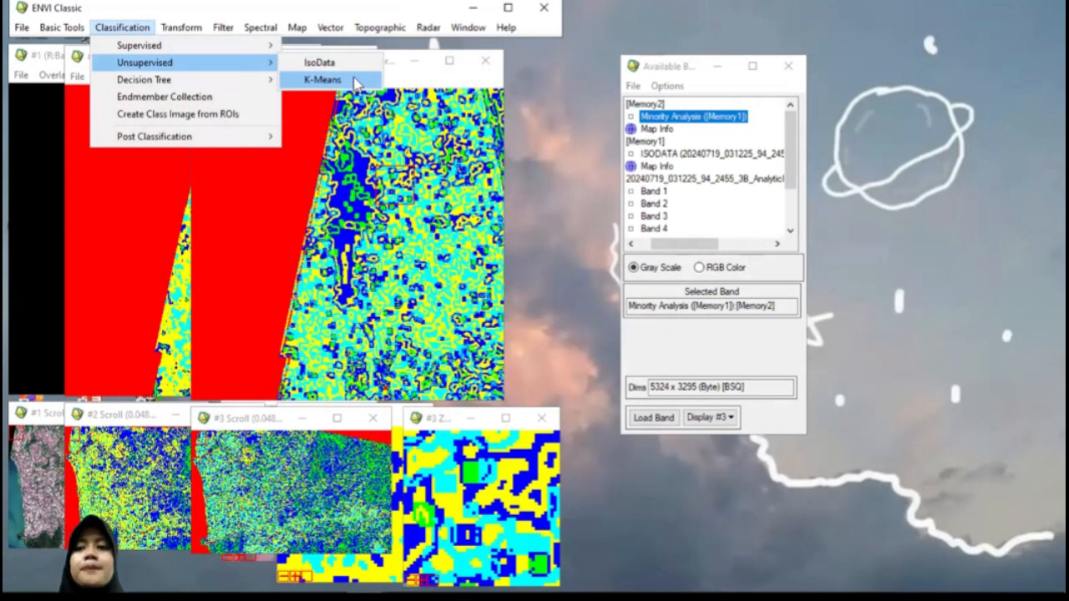
{"action": "left_click", "coordinate": [322, 79]}
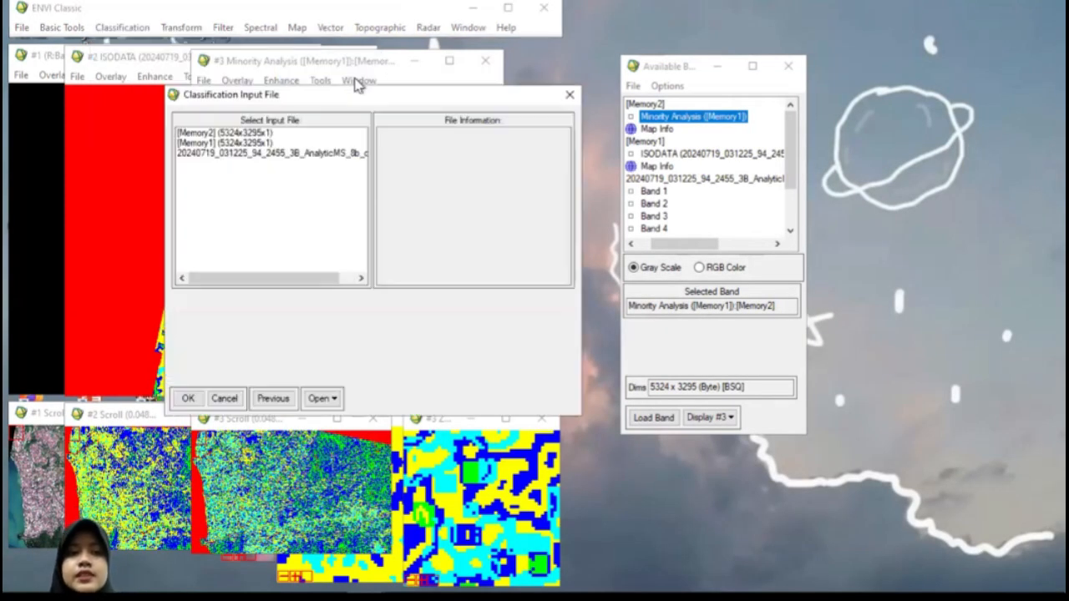
{"action": "left_click", "coordinate": [297, 155]}
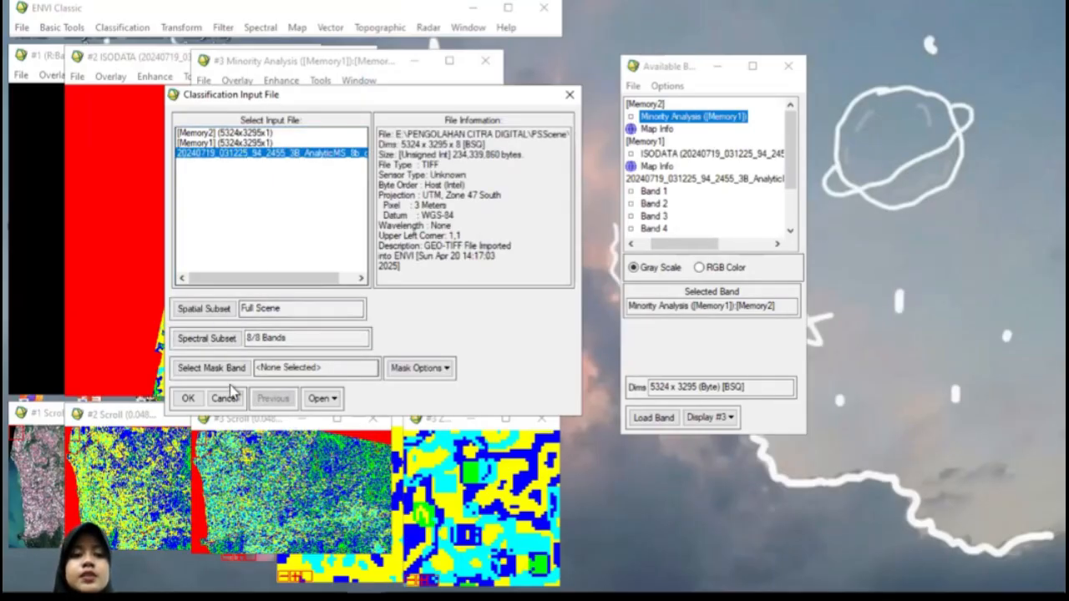
{"action": "left_click", "coordinate": [188, 400]}
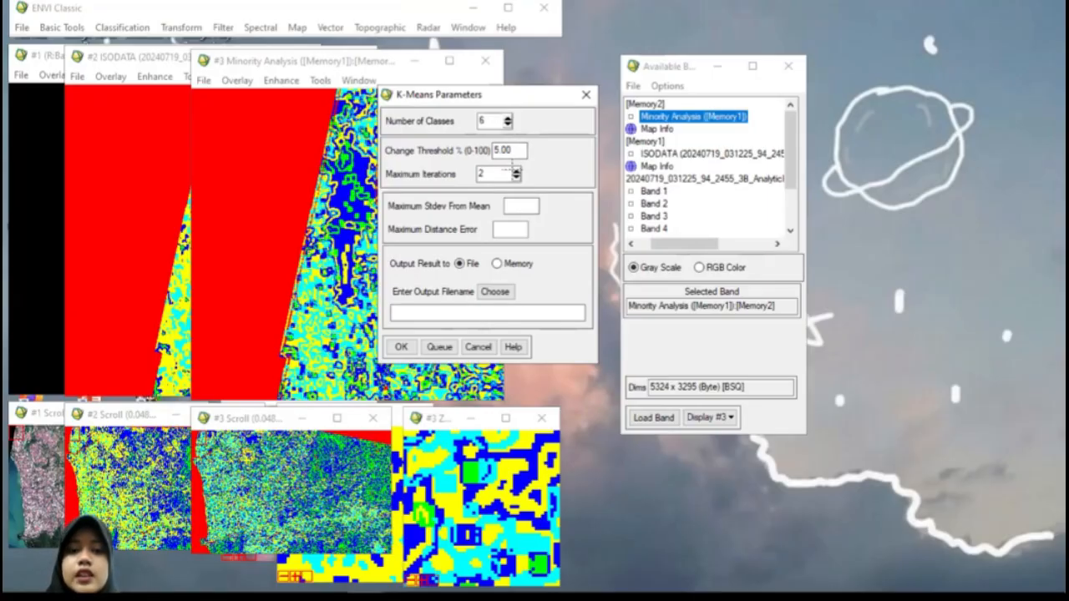
Step: Try to run K-Means with 6 classes, a 5.00% change threshold and 2 iterations output to memory, and close the running classifier
{"action": "left_click", "coordinate": [497, 264]}
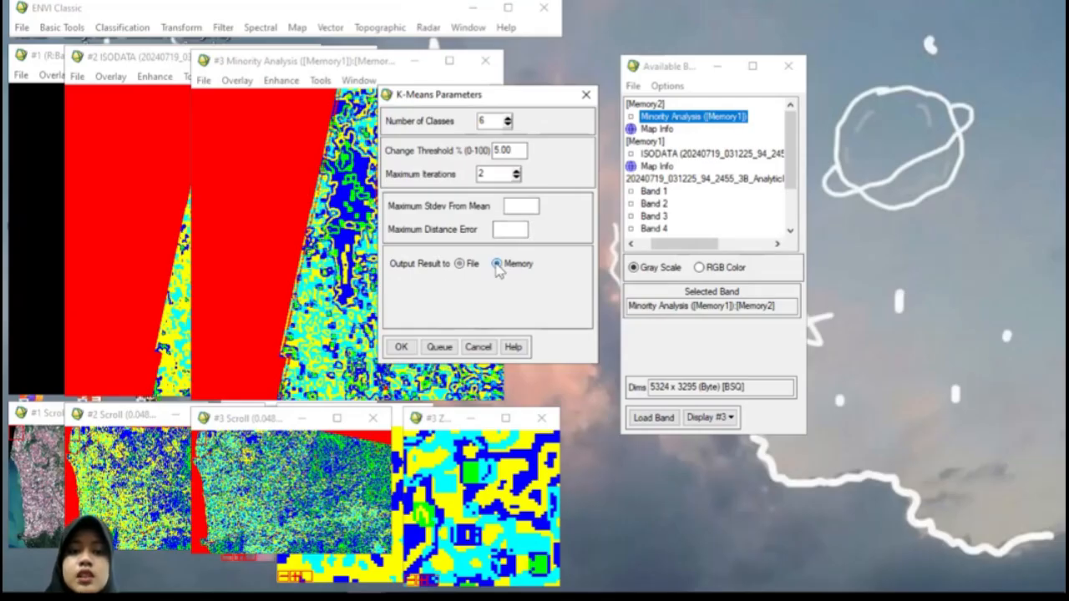
{"action": "left_click", "coordinate": [401, 348]}
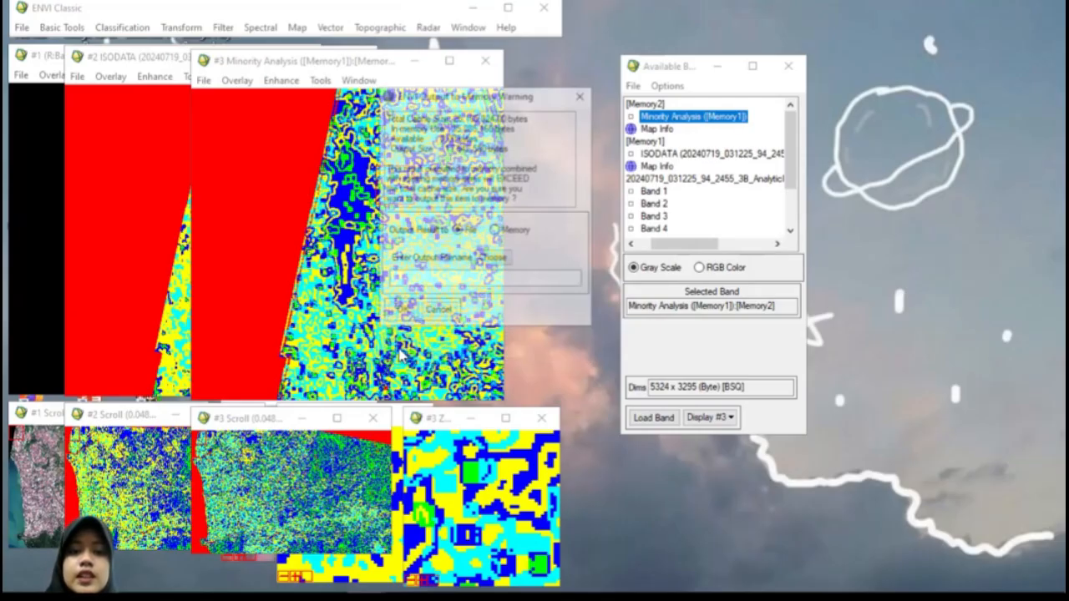
{"action": "left_click", "coordinate": [497, 236]}
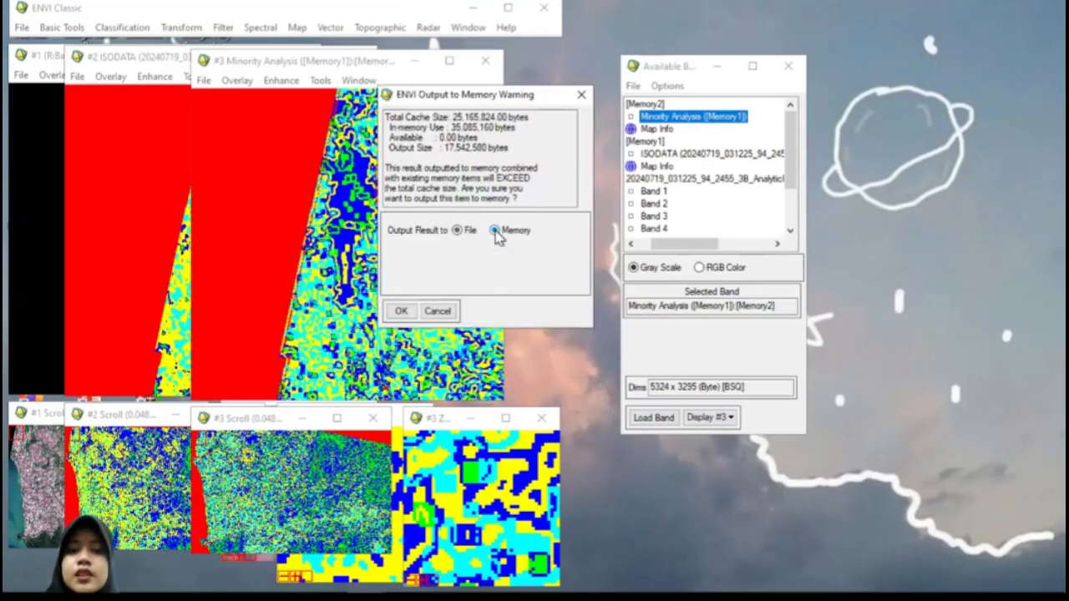
{"action": "left_click", "coordinate": [399, 311]}
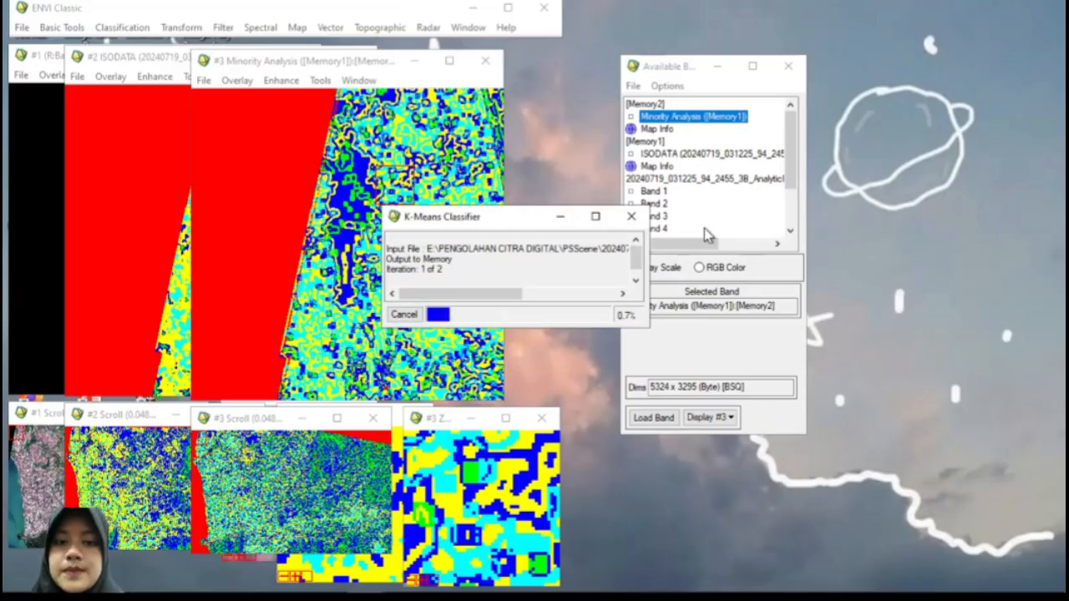
{"action": "mouse_move", "coordinate": [11, 591]}
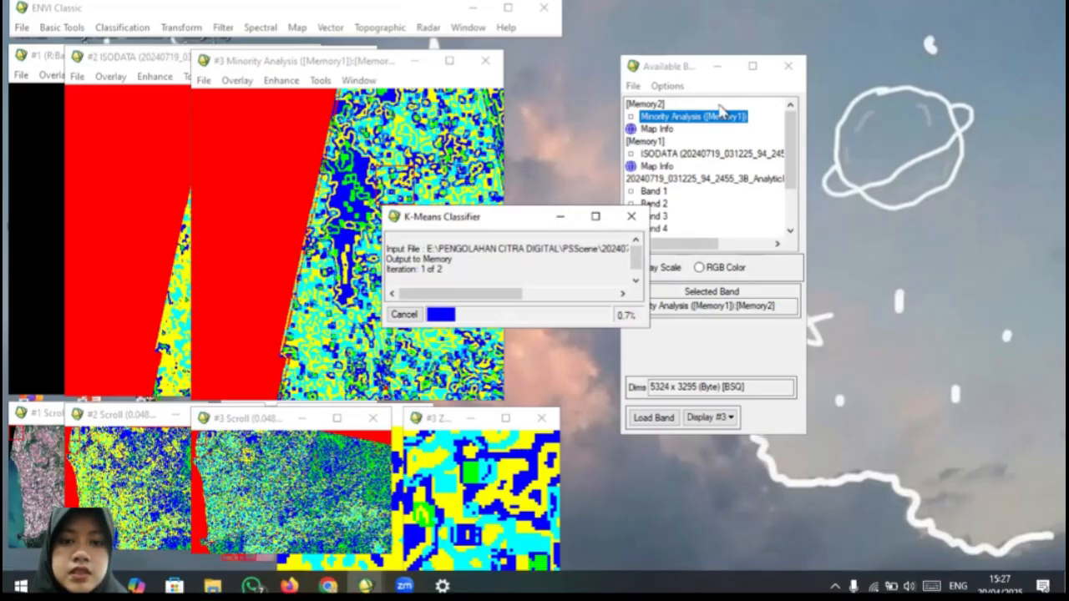
{"action": "left_click", "coordinate": [635, 219]}
Step: Launch ArcMap 10.8 and dismiss the Getting Started dialog to work in a blank map
{"action": "mouse_move", "coordinate": [178, 577]}
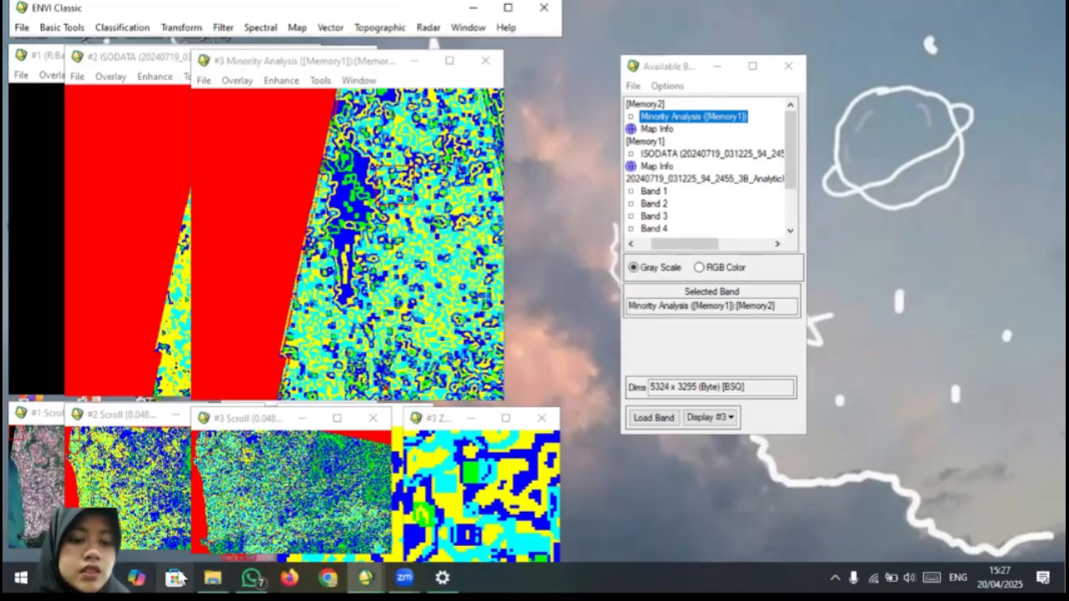
{"action": "left_click", "coordinate": [60, 578]}
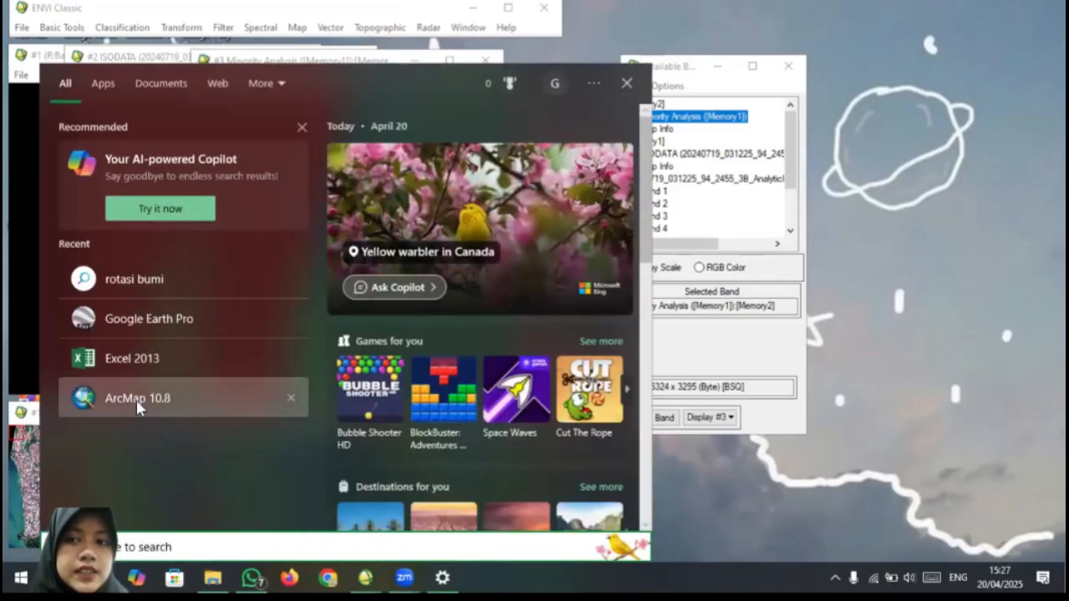
{"action": "left_click", "coordinate": [137, 399]}
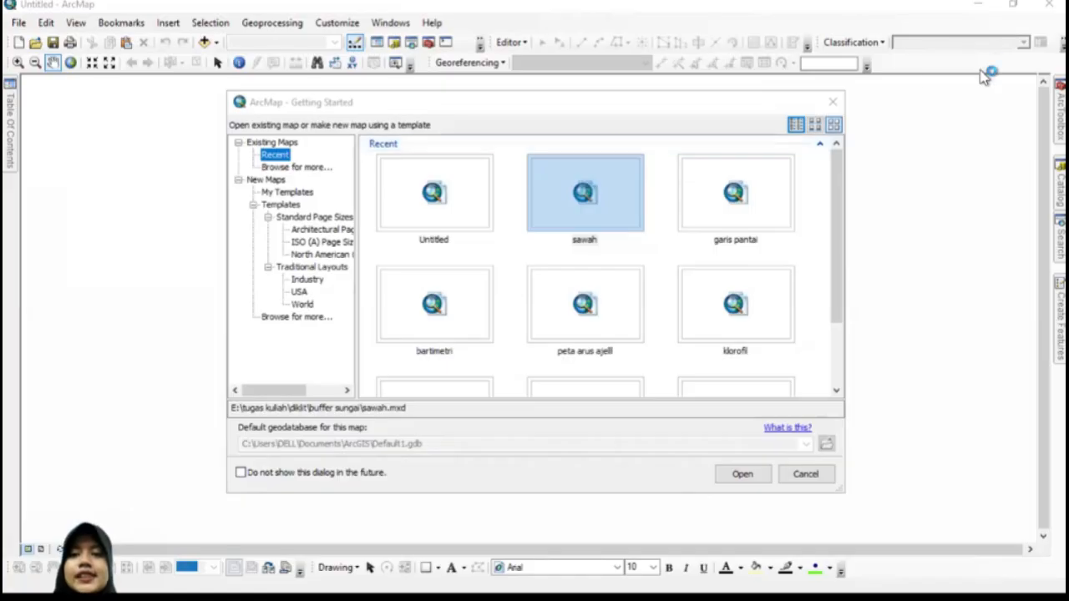
{"action": "left_click", "coordinate": [830, 102]}
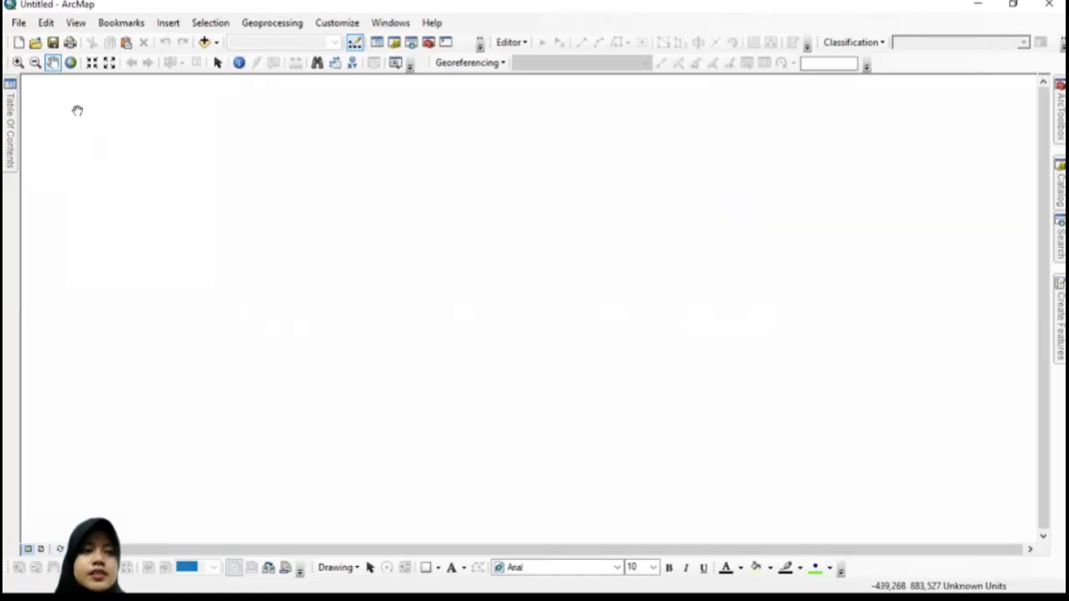
Step: Add the isodata.shp shapefile from the PENGOLAHAN CITRA DIGITAL folder on drive E: to the map
{"action": "left_click", "coordinate": [216, 42]}
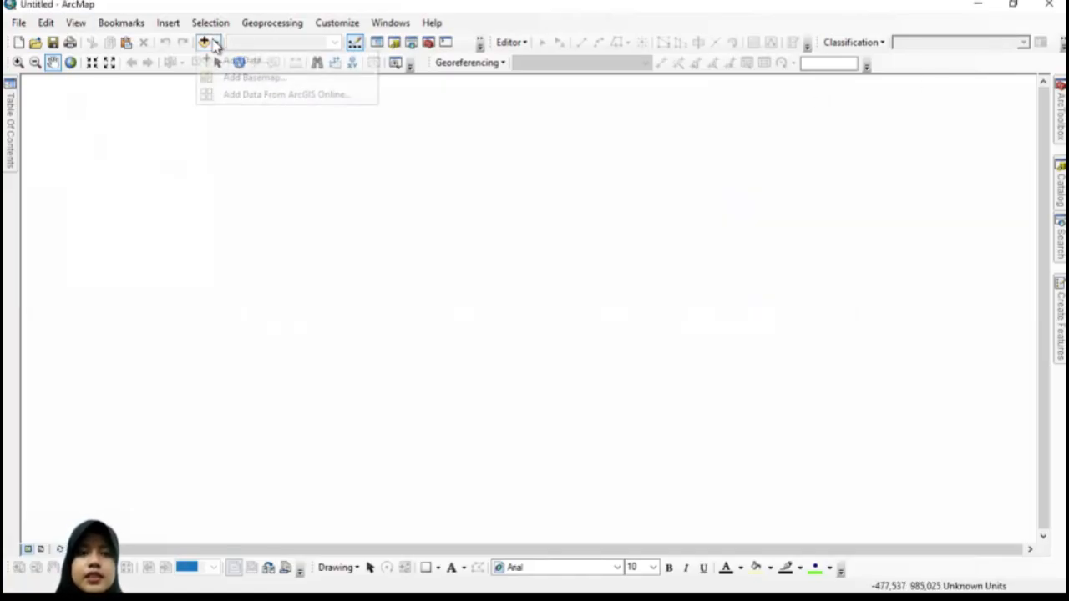
{"action": "left_click", "coordinate": [222, 66]}
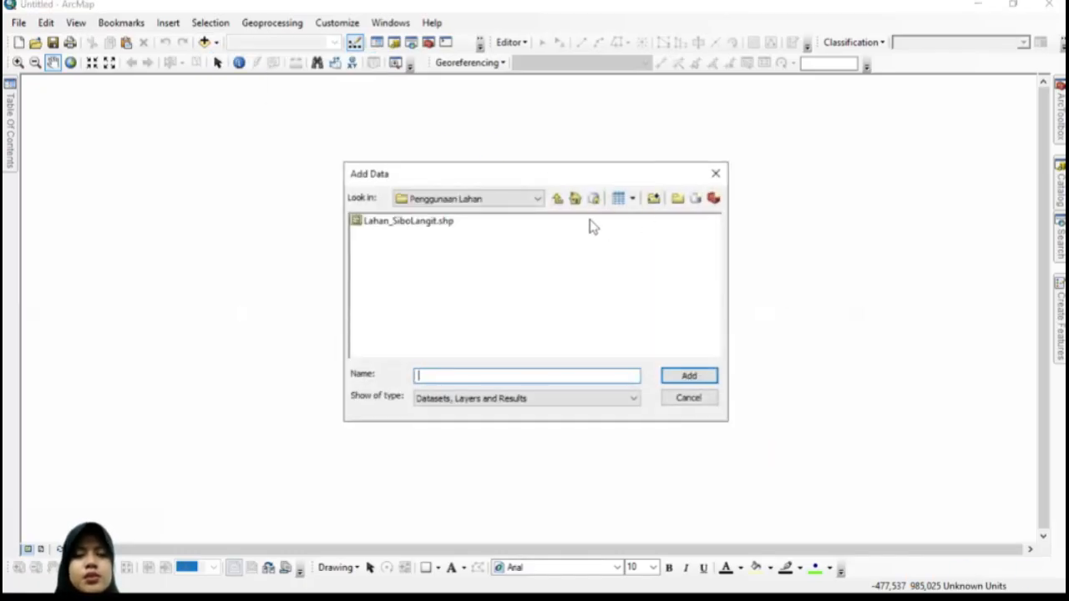
{"action": "left_click", "coordinate": [558, 199]}
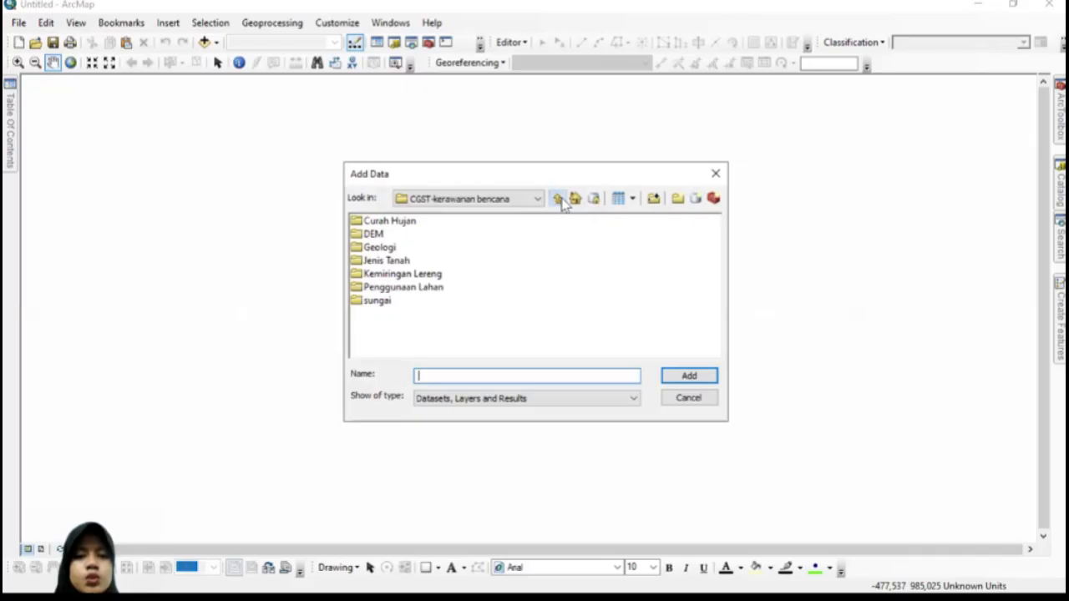
{"action": "left_click", "coordinate": [558, 199]}
{"action": "left_click", "coordinate": [558, 198]}
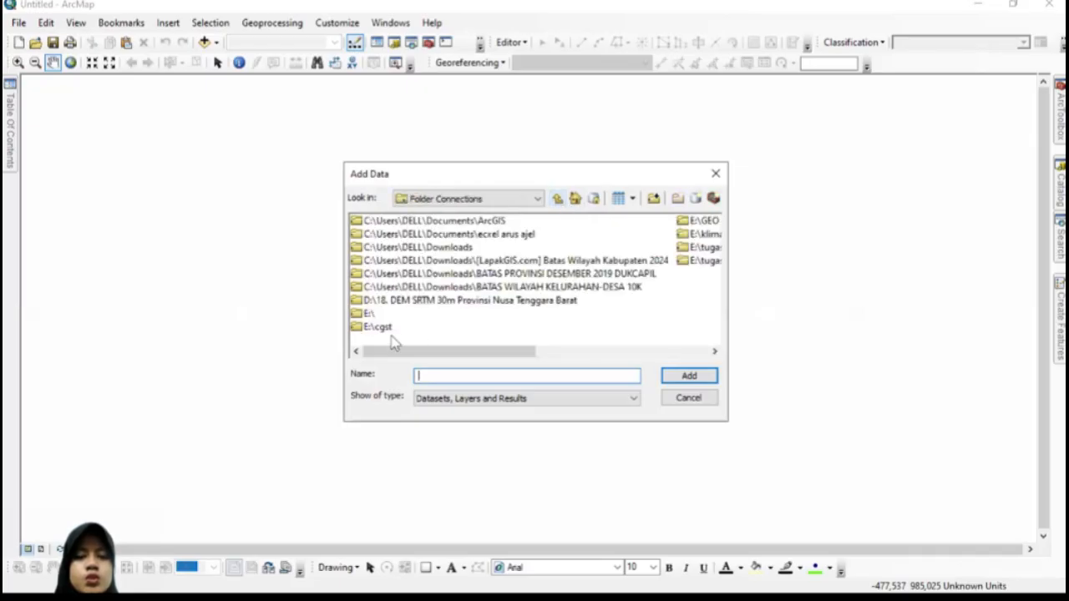
{"action": "double_click", "coordinate": [366, 313]}
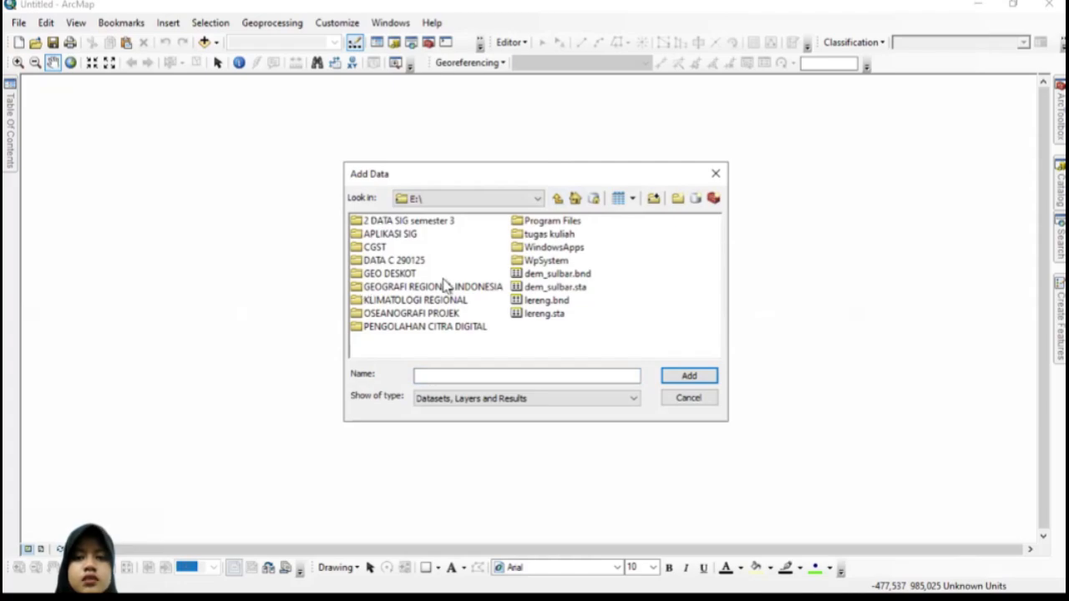
{"action": "double_click", "coordinate": [360, 331]}
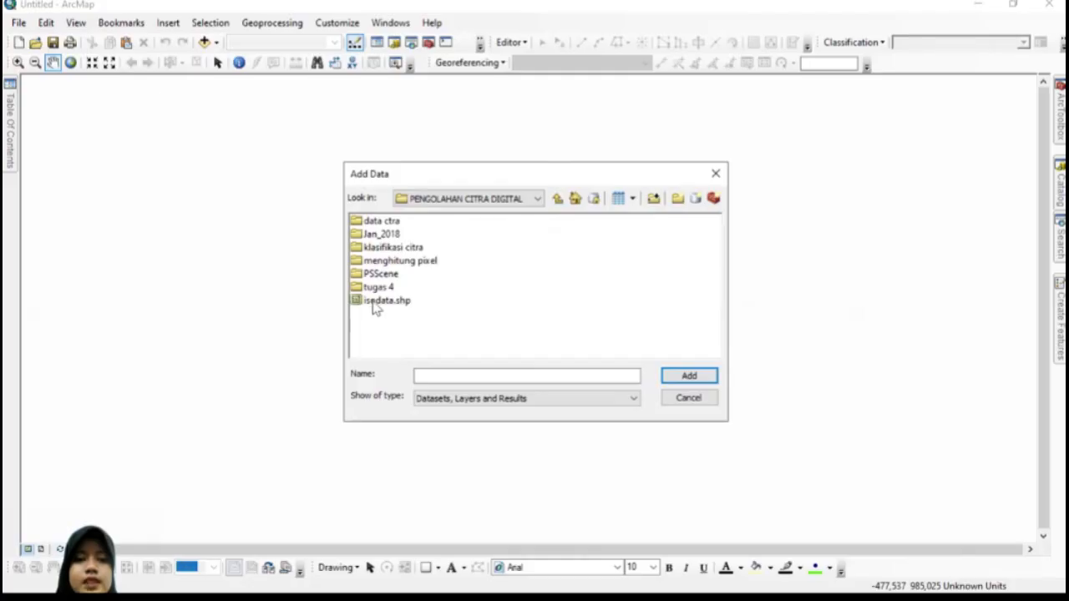
{"action": "left_click", "coordinate": [376, 302]}
{"action": "left_click", "coordinate": [680, 376]}
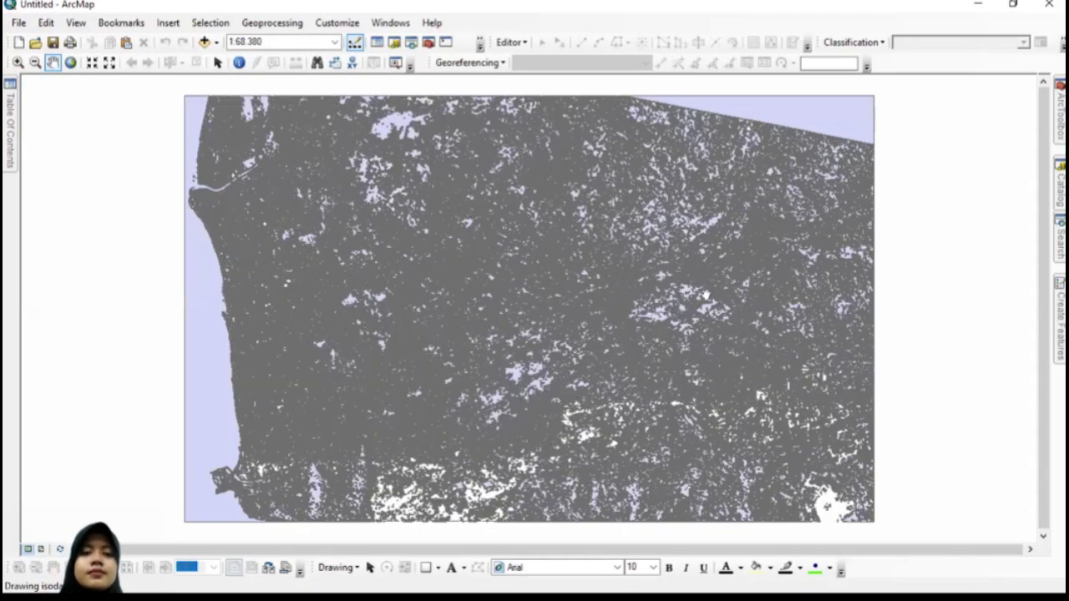
Step: Set the isodata layer's symbology to unique-value categories and exclude the <all other values> symbol
{"action": "left_click_drag", "start_coordinate": [464, 231], "coordinate": [501, 197]}
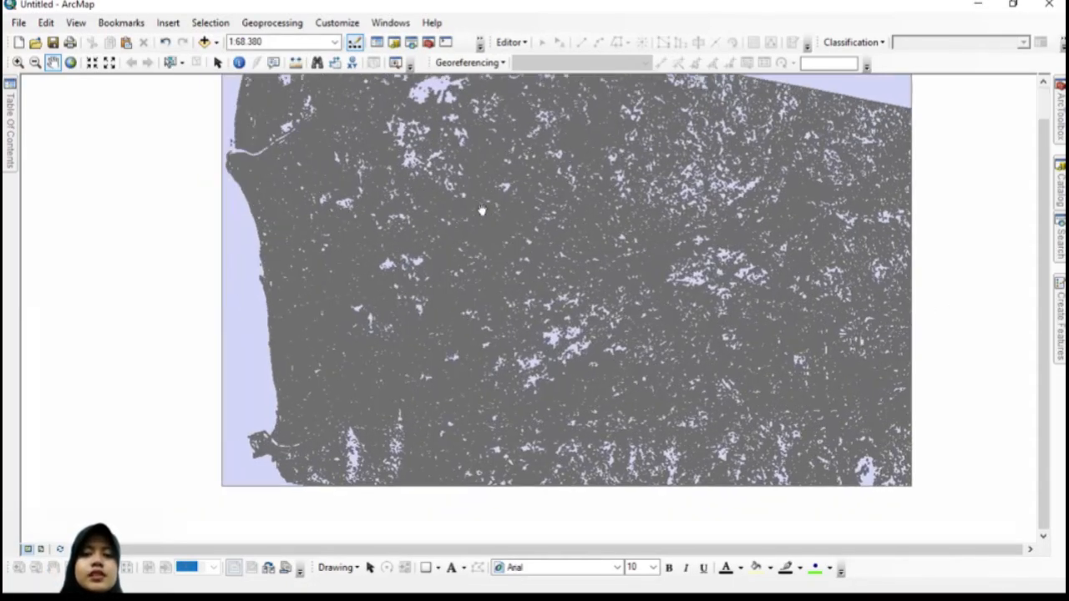
{"action": "mouse_move", "coordinate": [9, 102]}
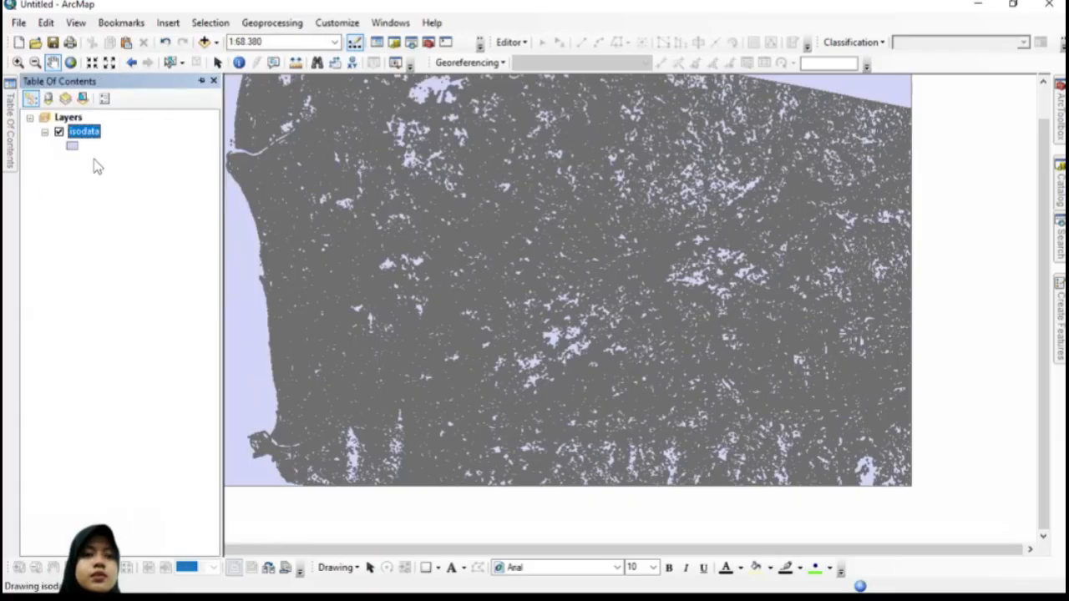
{"action": "left_click", "coordinate": [86, 132]}
{"action": "right_click", "coordinate": [86, 129]}
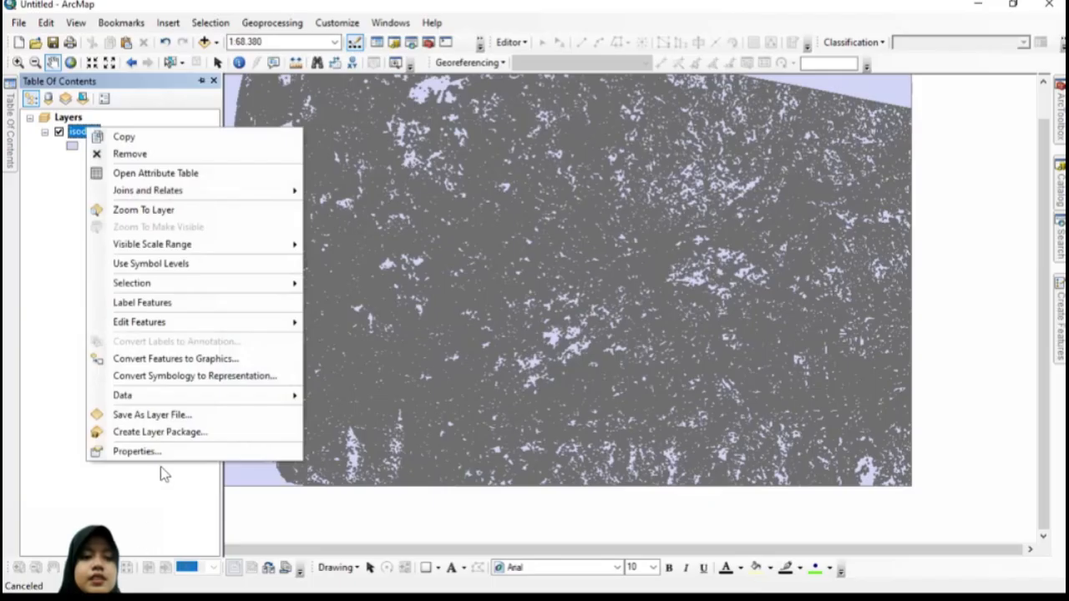
{"action": "left_click", "coordinate": [174, 451]}
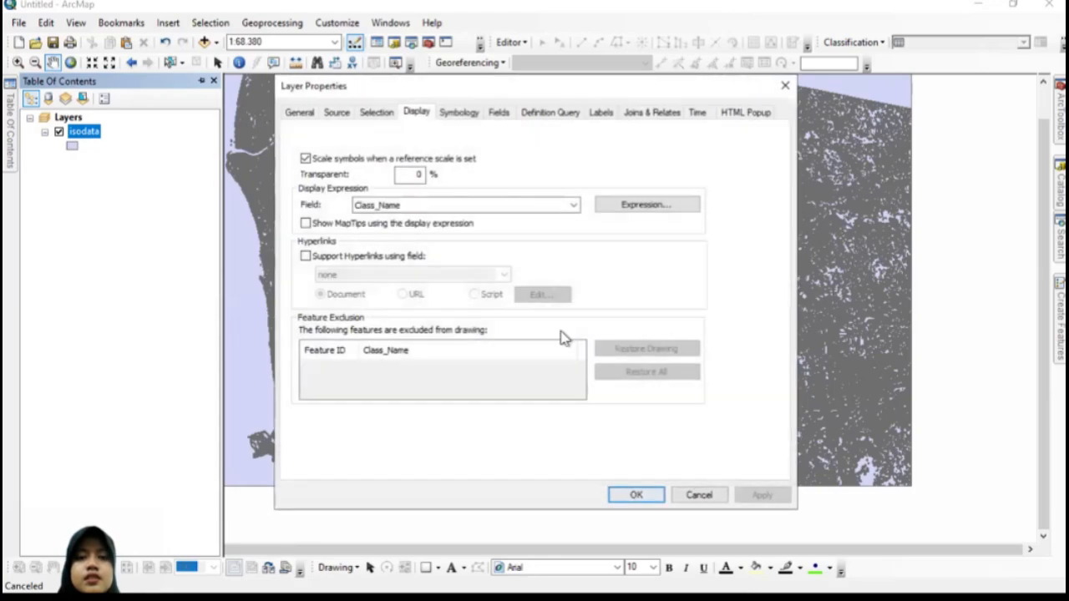
{"action": "left_click", "coordinate": [462, 114]}
{"action": "left_click", "coordinate": [322, 167]}
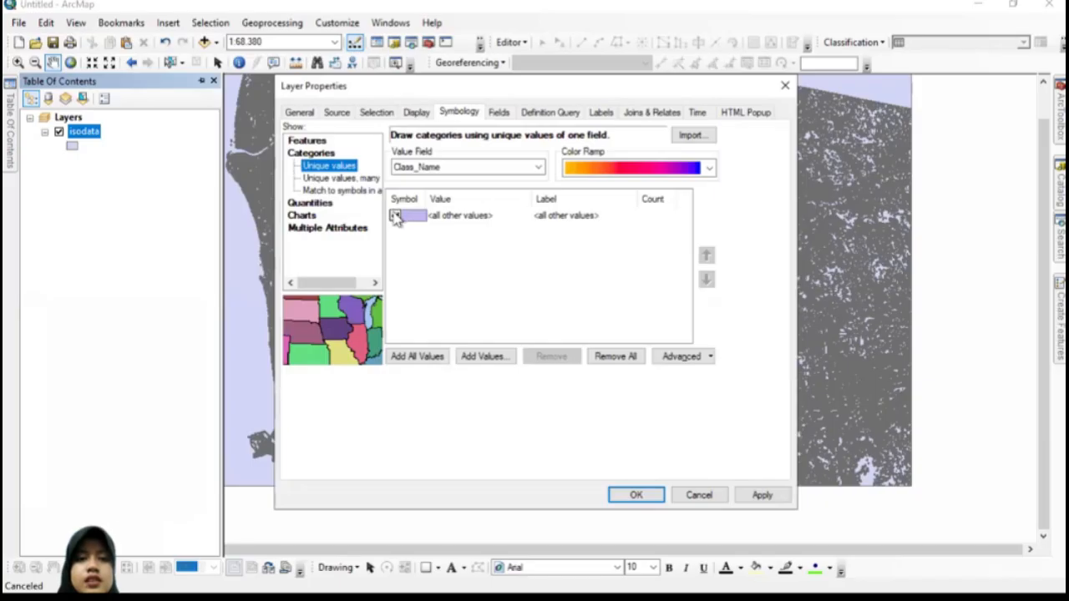
{"action": "left_click", "coordinate": [395, 215]}
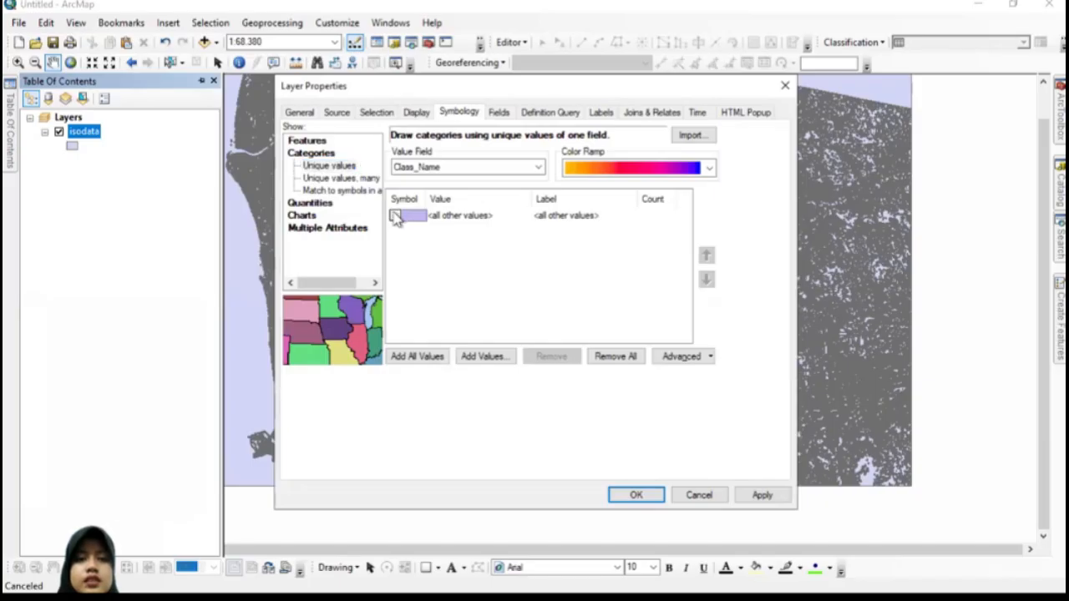
Step: Add all values of the Class_Name field as categories and apply the symbology to the isodata layer
{"action": "left_click", "coordinate": [537, 168]}
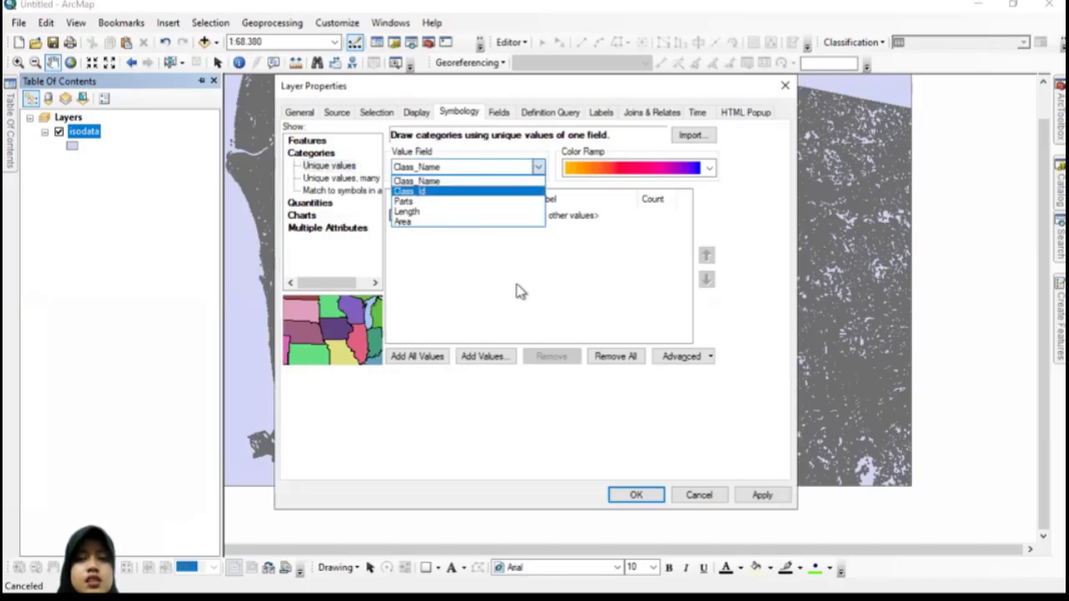
{"action": "left_click", "coordinate": [409, 361]}
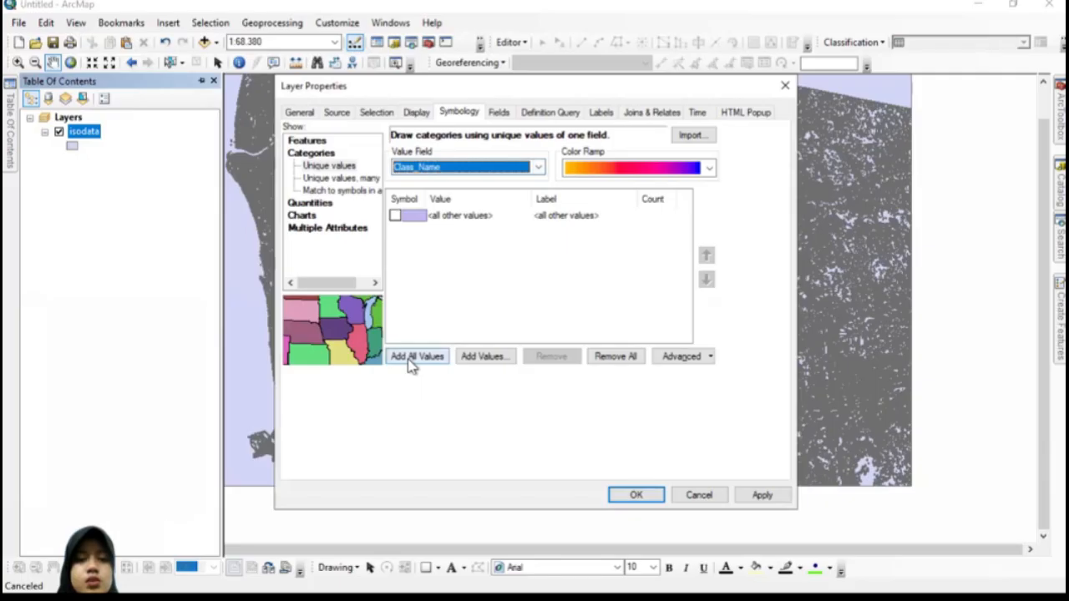
{"action": "left_click", "coordinate": [409, 361]}
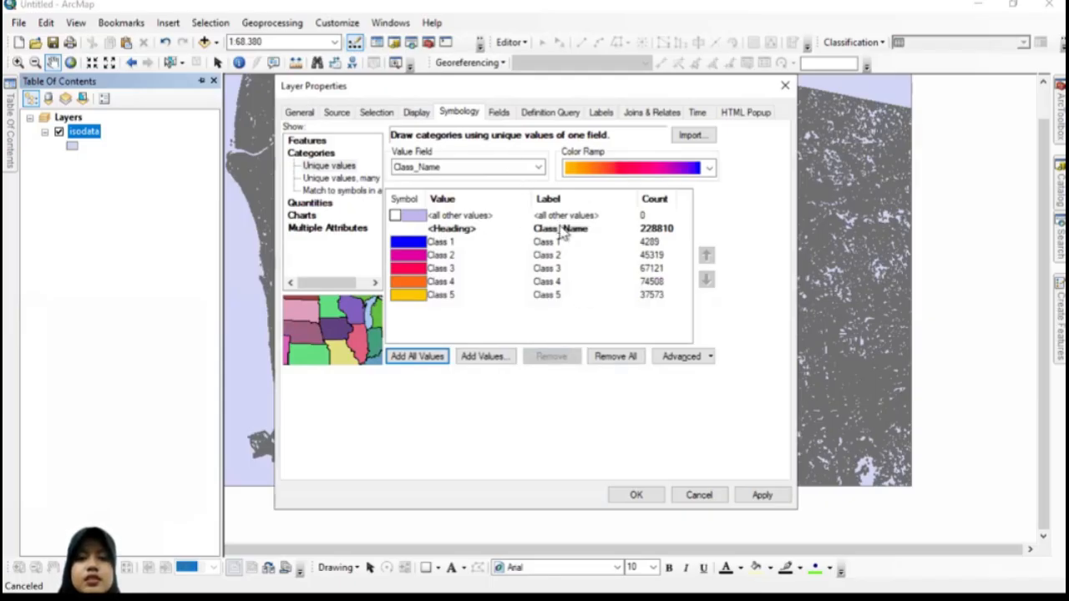
{"action": "left_click", "coordinate": [638, 496]}
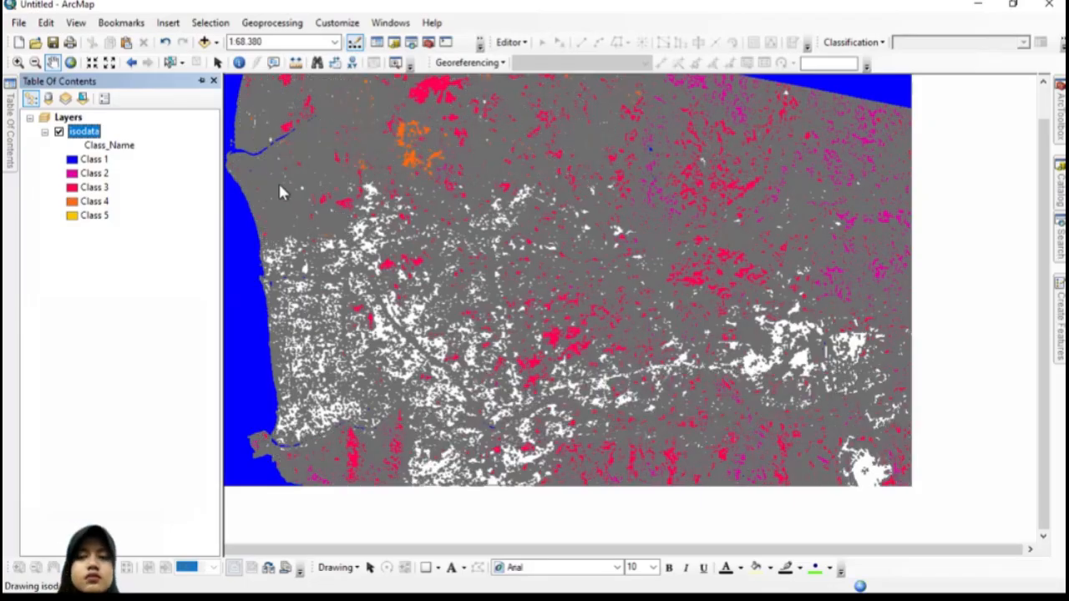
Step: Flip the symbol colours of the five classes in the isodata layer's symbology
{"action": "left_click", "coordinate": [18, 63]}
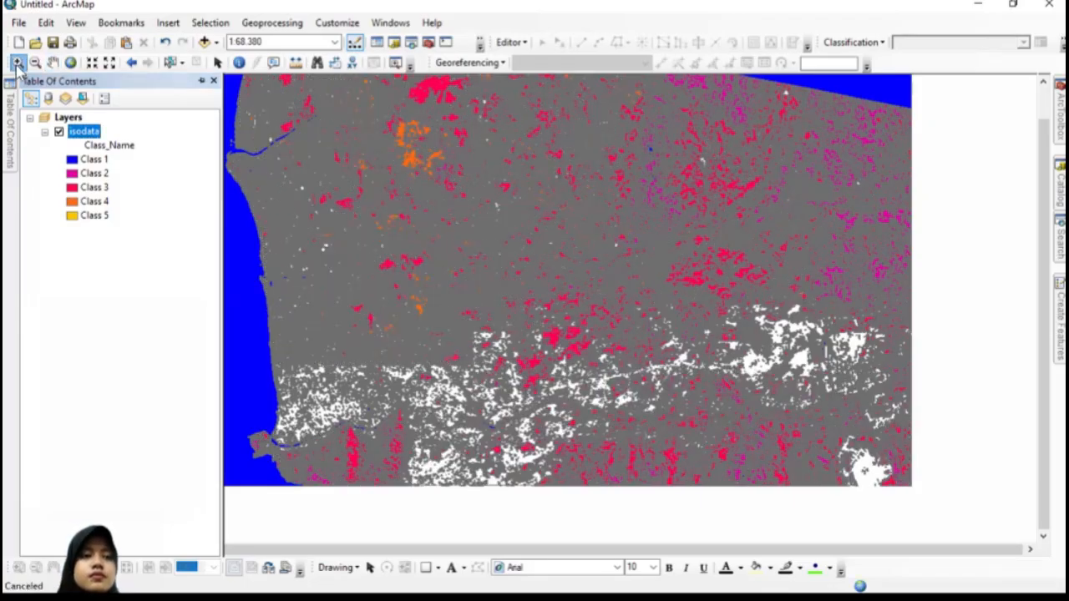
{"action": "left_click_drag", "start_coordinate": [342, 202], "coordinate": [402, 255]}
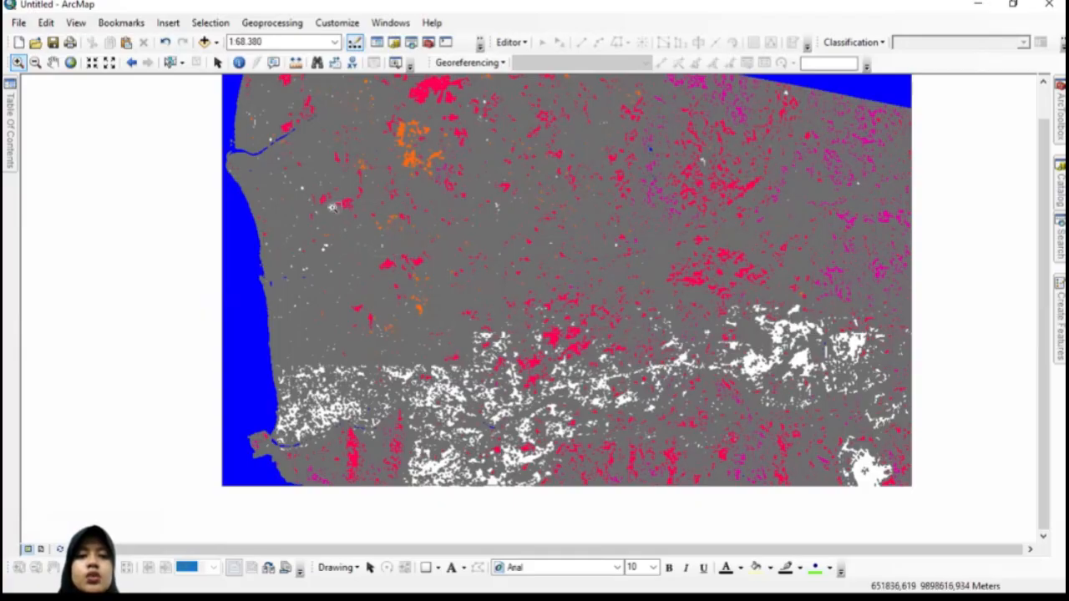
{"action": "left_click", "coordinate": [782, 421]}
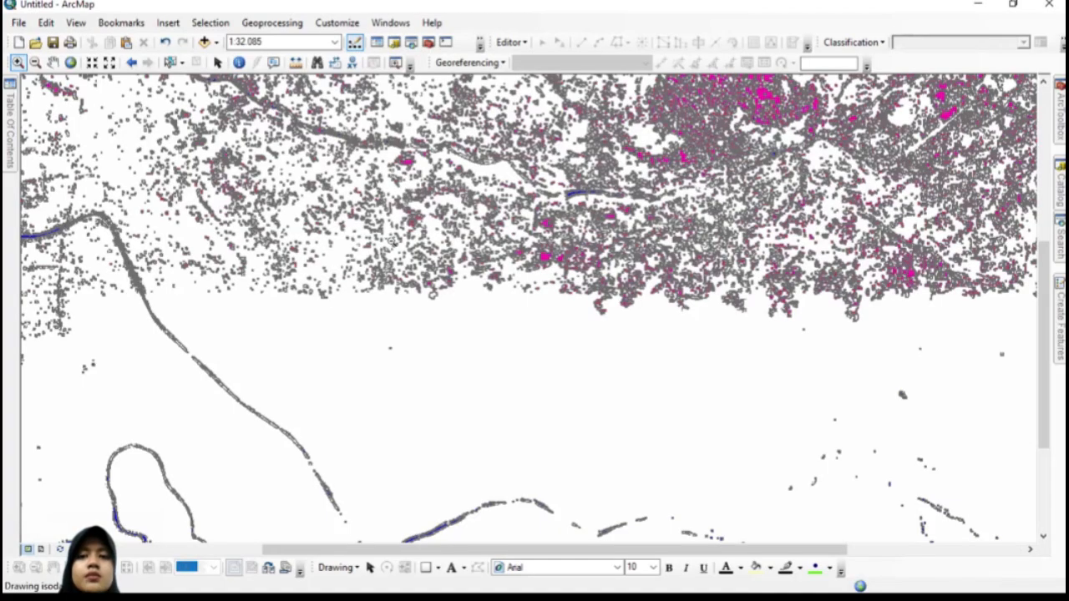
{"action": "mouse_move", "coordinate": [9, 101]}
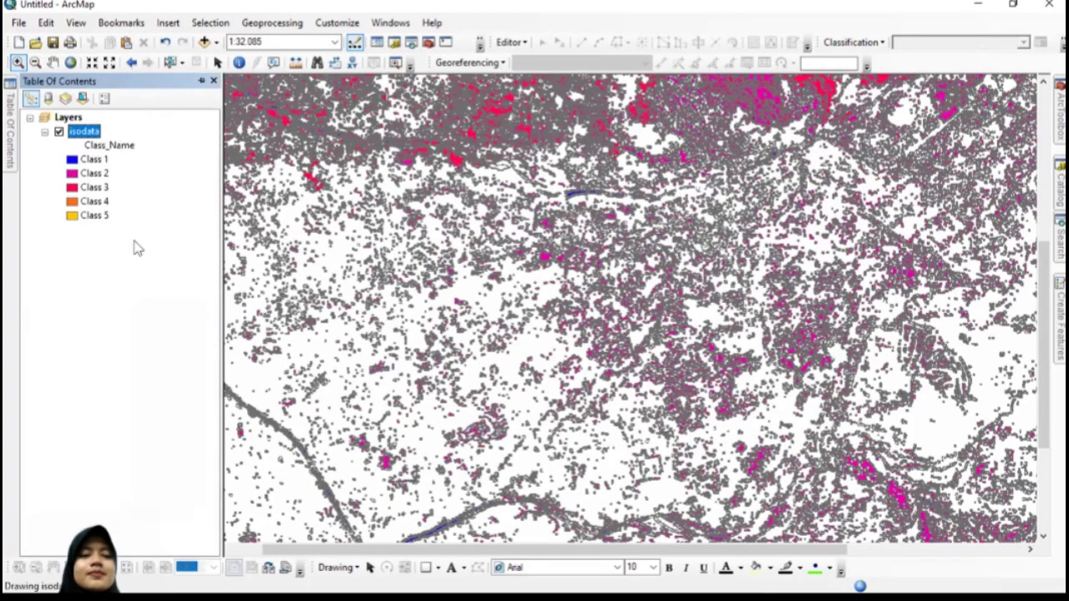
{"action": "right_click", "coordinate": [95, 137]}
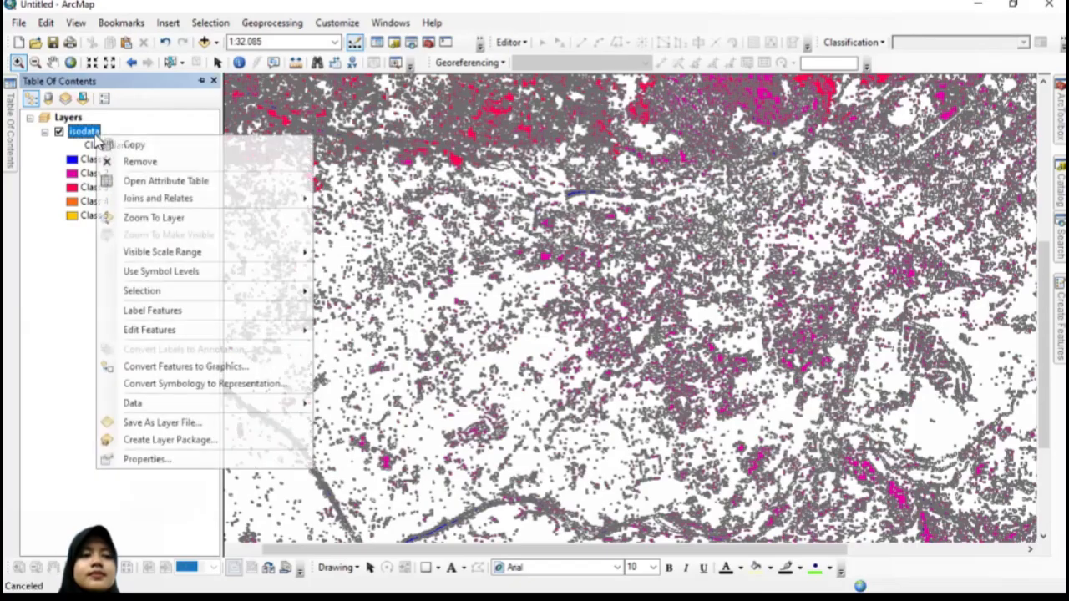
{"action": "left_click", "coordinate": [147, 460]}
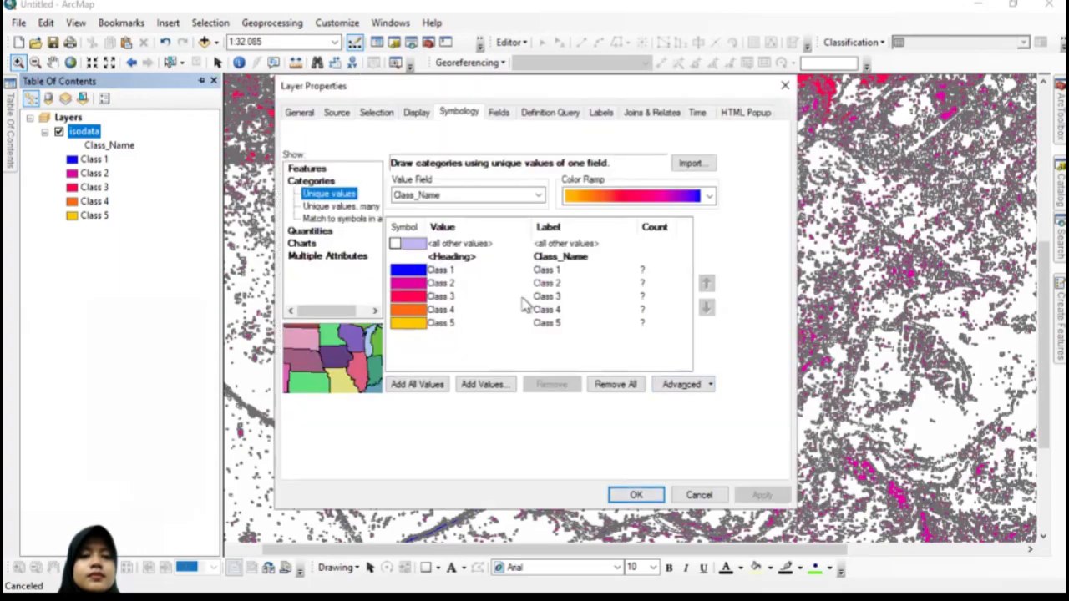
{"action": "right_click", "coordinate": [414, 223]}
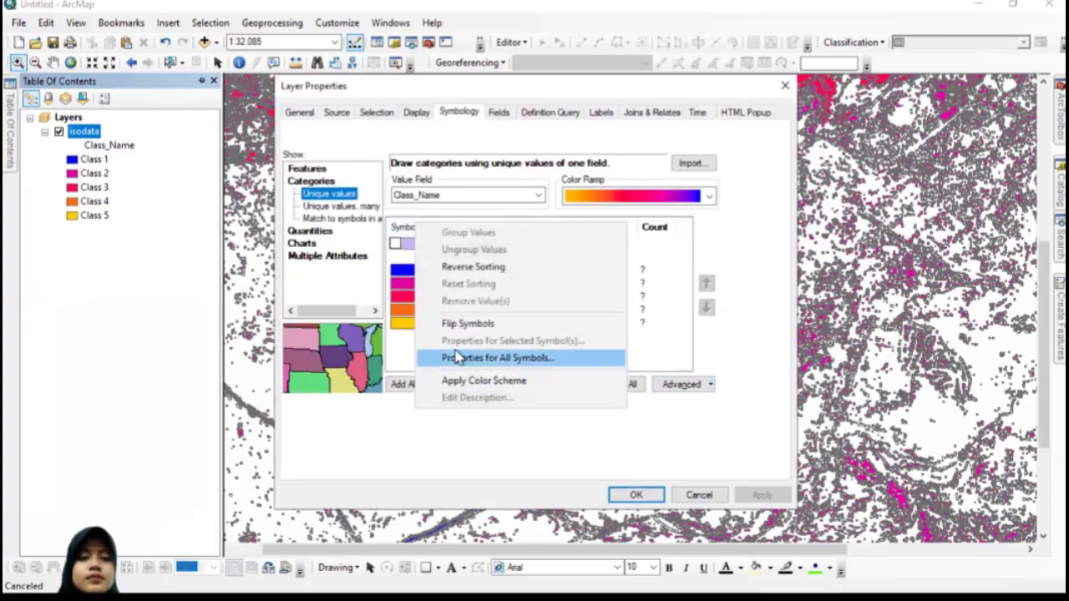
{"action": "left_click", "coordinate": [469, 324]}
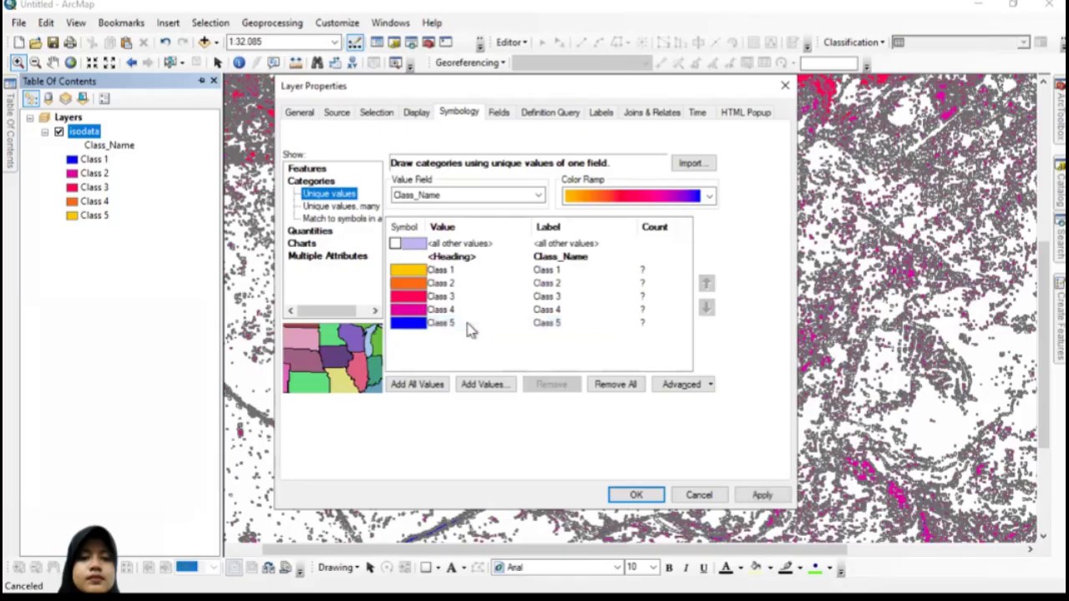
Step: Set the outline of all isodata class symbols to No Color and apply the updated symbology to the map
{"action": "right_click", "coordinate": [407, 228]}
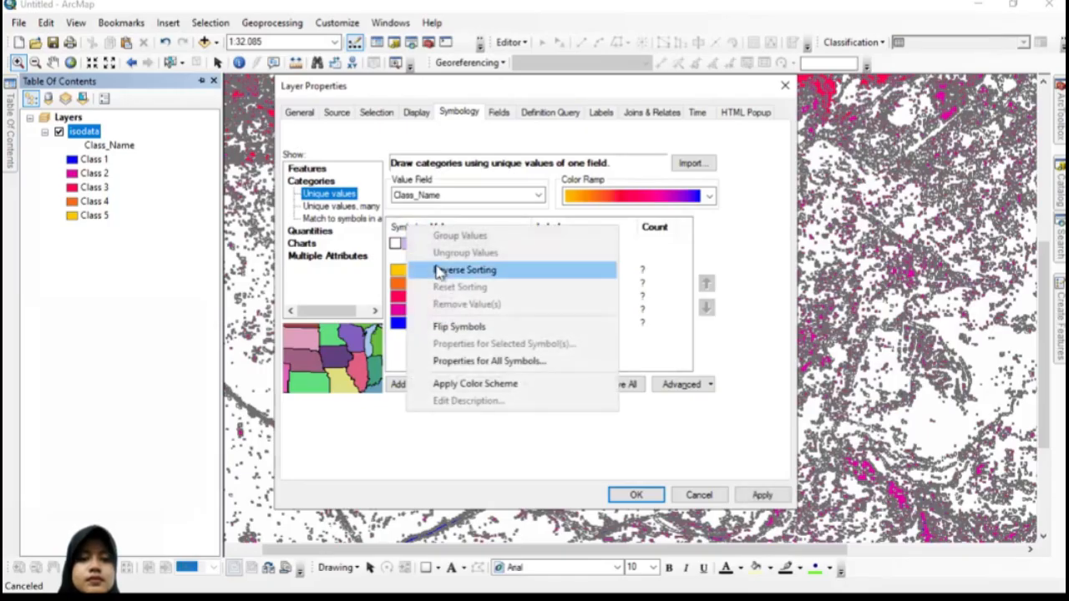
{"action": "left_click", "coordinate": [445, 367]}
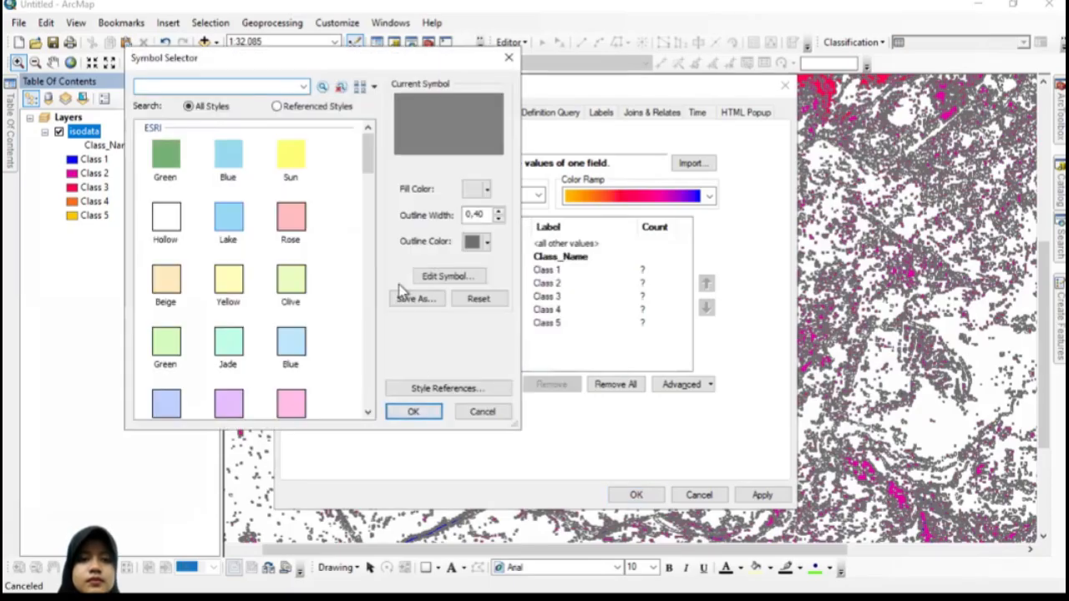
{"action": "left_click", "coordinate": [487, 244]}
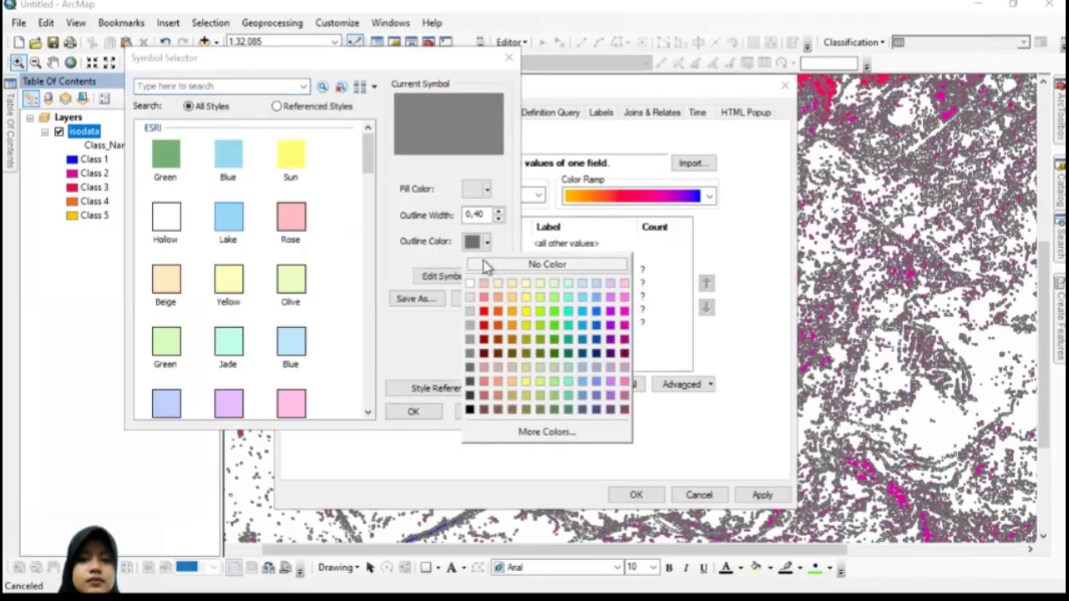
{"action": "left_click", "coordinate": [488, 265]}
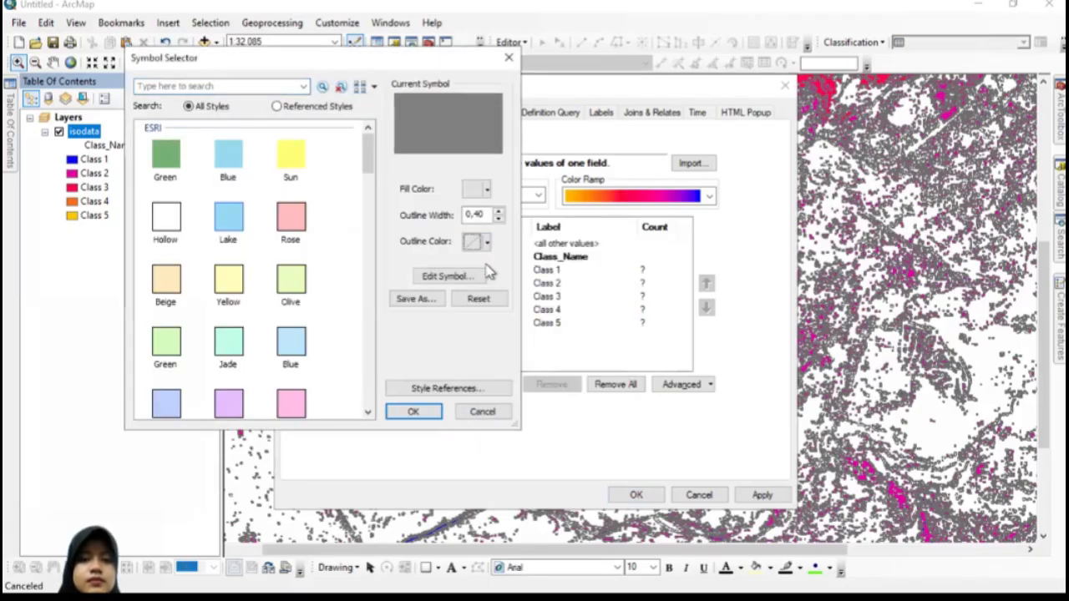
{"action": "left_click", "coordinate": [414, 411]}
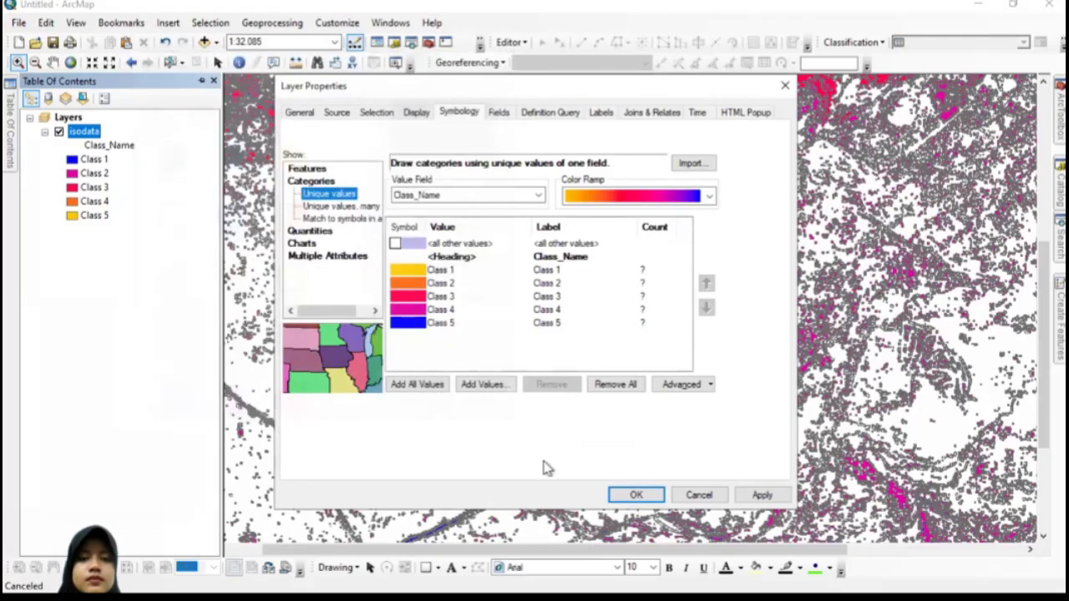
{"action": "left_click", "coordinate": [760, 496]}
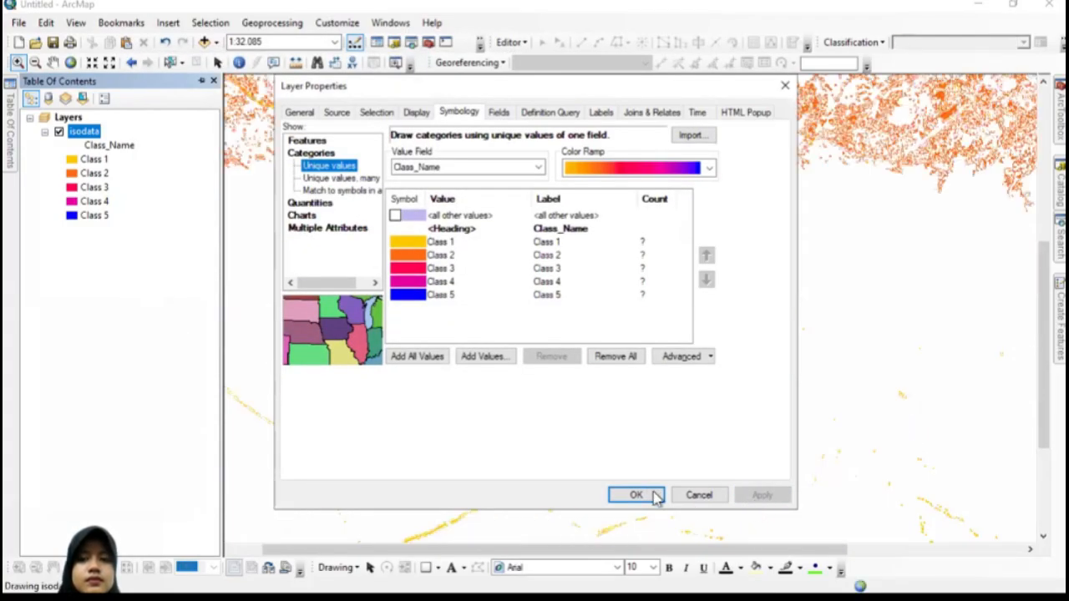
{"action": "left_click", "coordinate": [636, 495]}
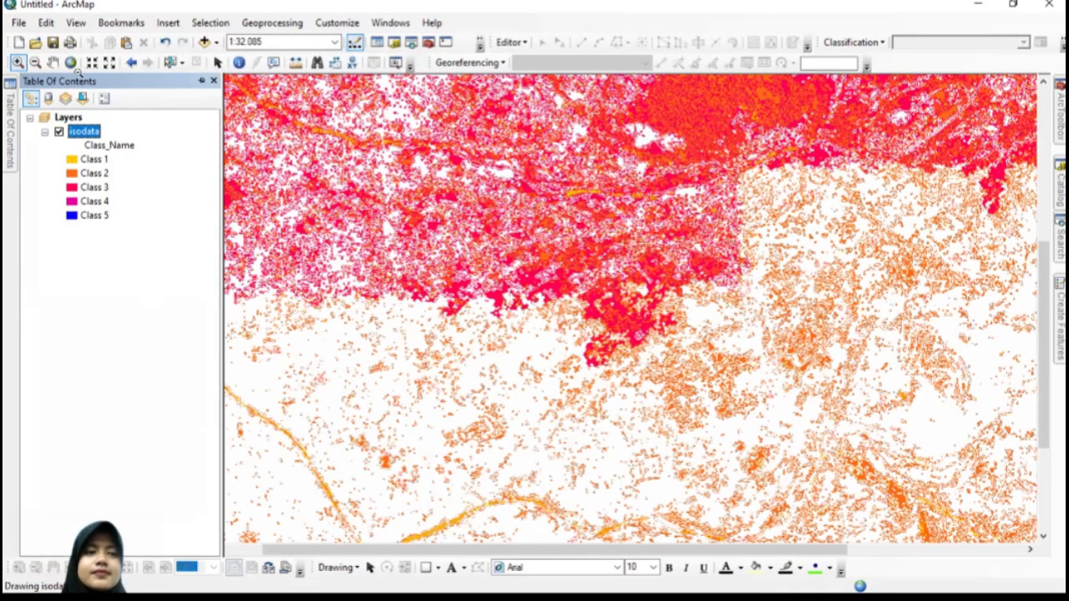
{"action": "left_click", "coordinate": [52, 62]}
{"action": "left_click_drag", "start_coordinate": [366, 262], "coordinate": [393, 261]}
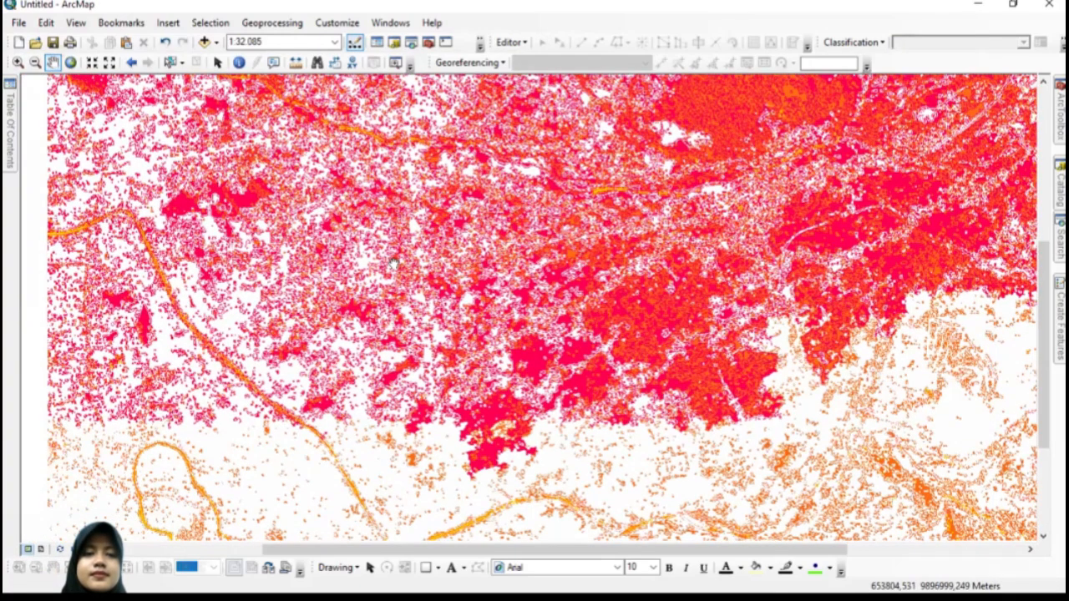